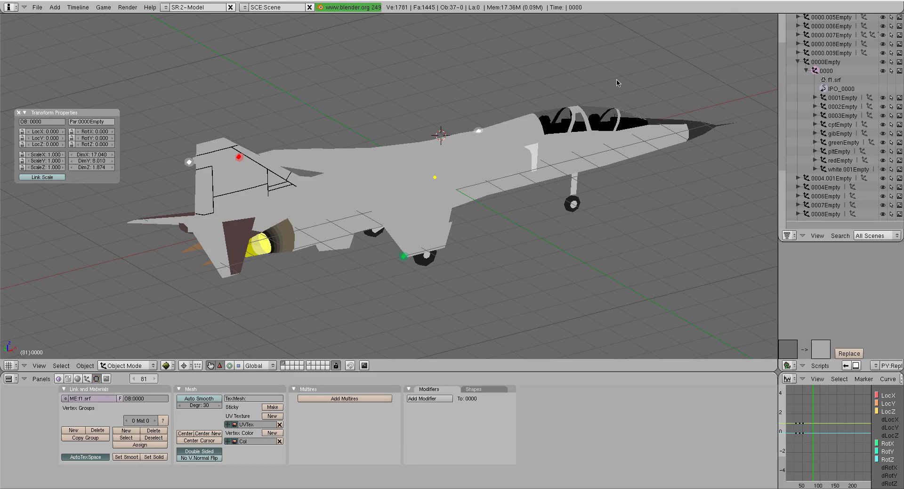
Step: Examine the black panel-line mesh on the jet's tail fin up close
{"action": "middle_click_drag", "start_coordinate": [362, 203], "coordinate": [443, 197], "text": "shift"}
{"action": "scroll", "coordinate": [390, 222], "scroll_direction": "up", "scroll_amount": 5}
{"action": "middle_click_drag", "start_coordinate": [384, 222], "coordinate": [329, 206]}
{"action": "right_click", "coordinate": [409, 194]}
{"action": "scroll", "coordinate": [331, 208], "scroll_direction": "down", "scroll_amount": 2}
{"action": "middle_click_drag", "start_coordinate": [451, 229], "coordinate": [410, 248]}
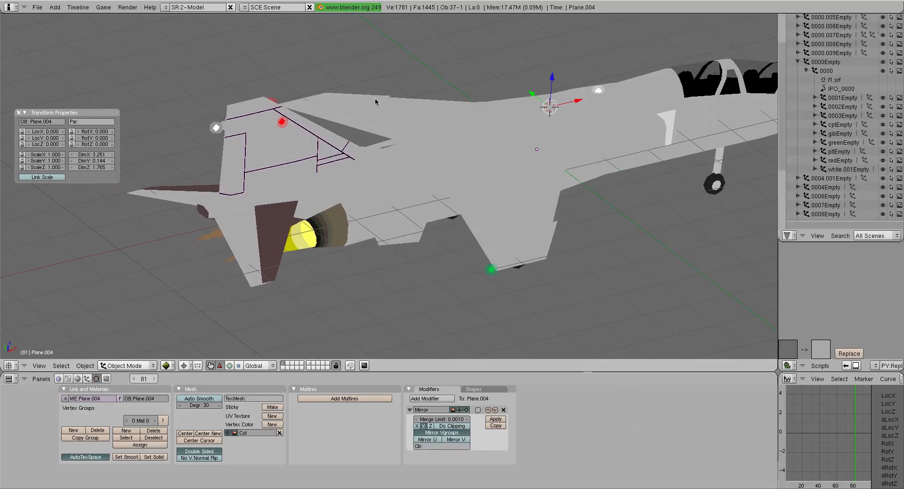
{"action": "scroll", "coordinate": [326, 183], "scroll_direction": "up", "scroll_amount": 3}
{"action": "middle_click_drag", "start_coordinate": [263, 183], "coordinate": [394, 154], "text": "shift"}
{"action": "scroll", "coordinate": [379, 218], "scroll_direction": "down", "scroll_amount": 1}
{"action": "key", "text": "a"}
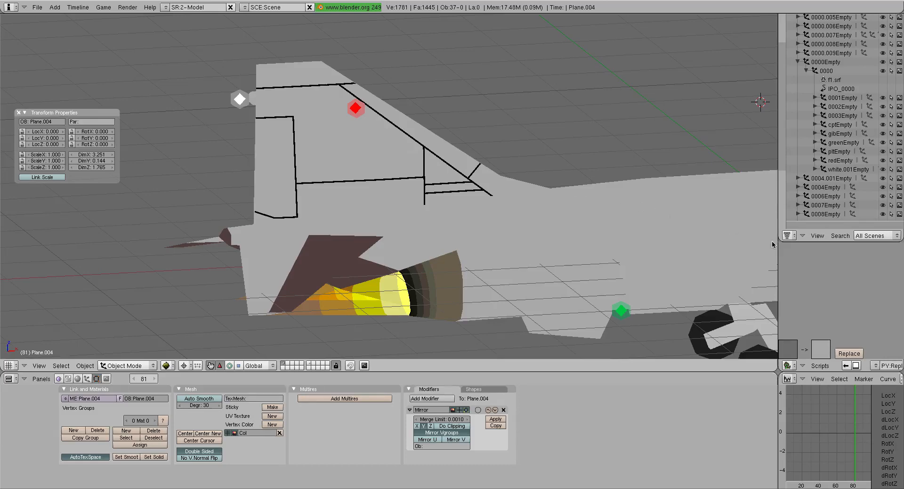
Step: Widen the scripts area and run the YS Face mode mesh script
{"action": "left_click_drag", "start_coordinate": [776, 240], "coordinate": [570, 241]}
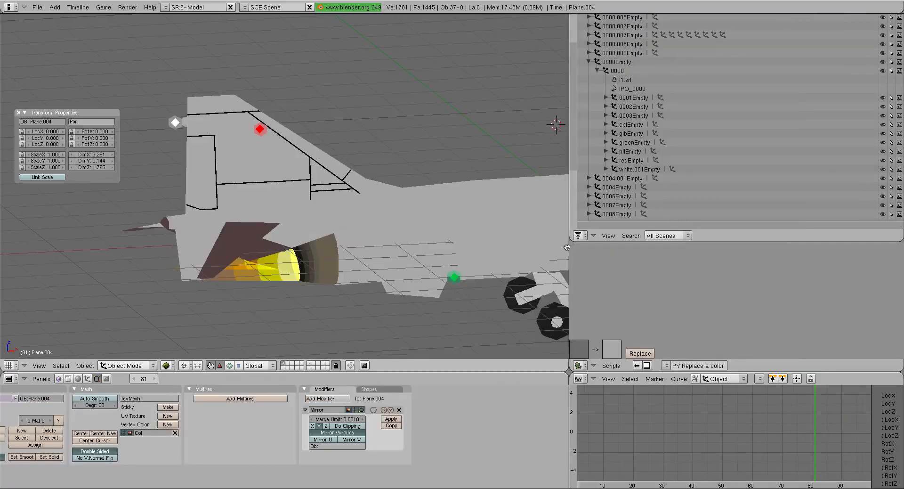
{"action": "scroll", "coordinate": [318, 194], "scroll_direction": "up", "scroll_amount": 2}
{"action": "middle_click_drag", "start_coordinate": [321, 191], "coordinate": [371, 200], "text": "shift"}
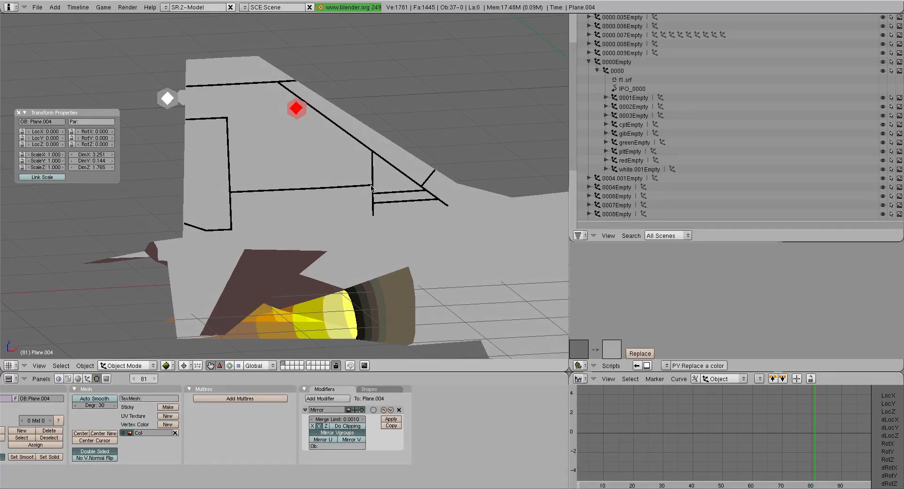
{"action": "left_click", "coordinate": [611, 366]}
{"action": "mouse_move", "coordinate": [631, 309]}
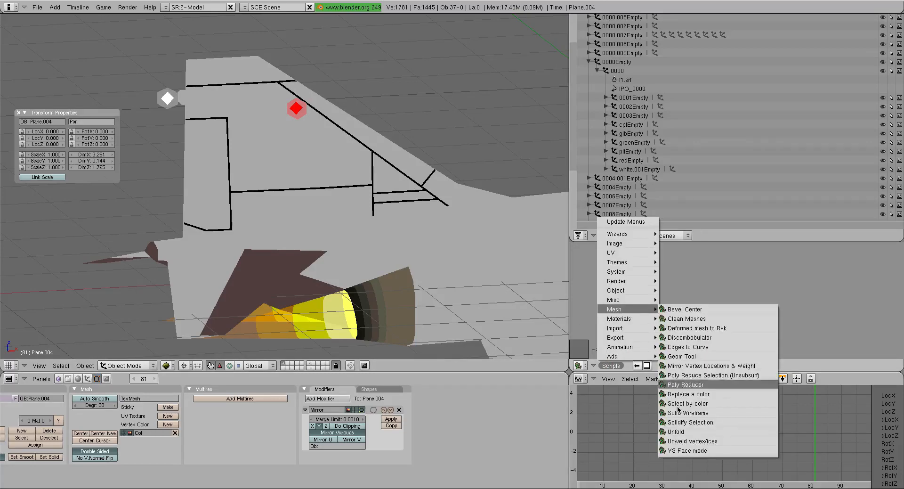
{"action": "left_click", "coordinate": [687, 450]}
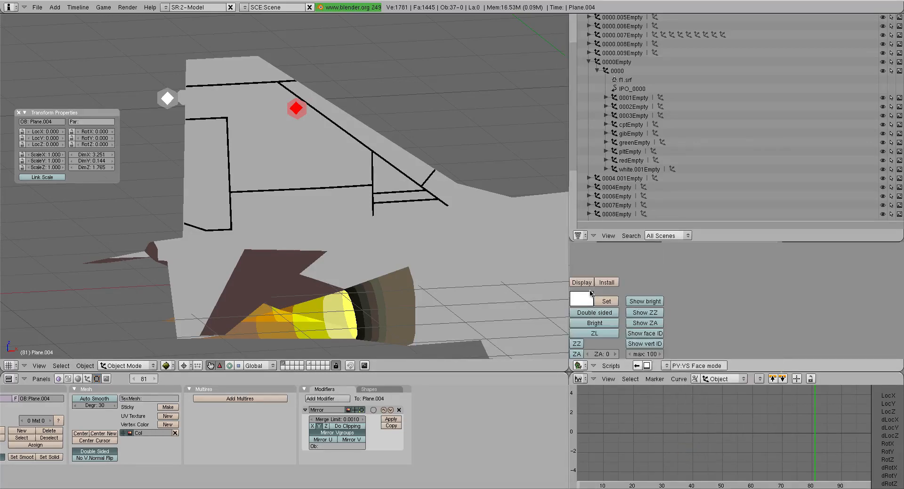
Step: In the tail fin's panel-line mesh, select only the faces outlining the rudder, using face select mode
{"action": "right_click", "coordinate": [341, 187]}
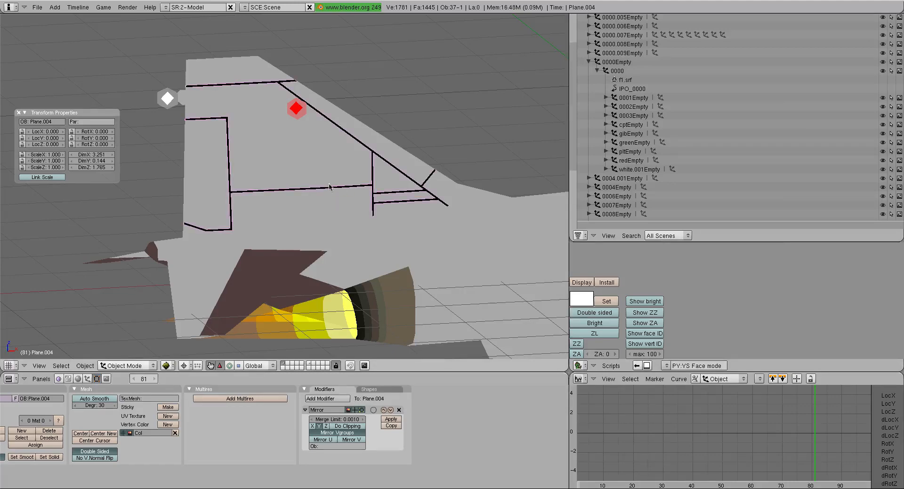
{"action": "key", "text": "Tab"}
{"action": "key", "text": "z"}
{"action": "key", "text": "a"}
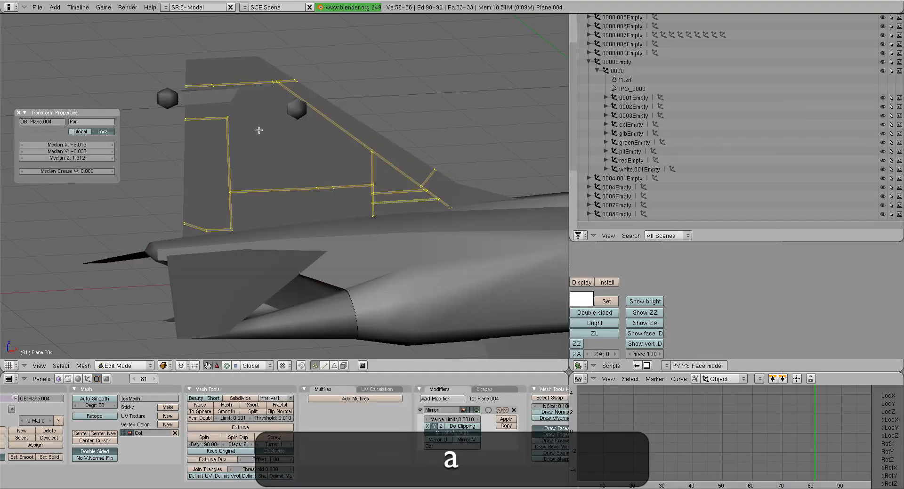
{"action": "key", "text": "a"}
{"action": "mouse_move", "coordinate": [243, 122]}
{"action": "left_mouse_down", "text": "ctrl"}
{"action": "mouse_move", "coordinate": [138, 135]}
{"action": "mouse_move", "coordinate": [217, 278]}
{"action": "mouse_move", "coordinate": [260, 272]}
{"action": "left_mouse_up", "text": "ctrl"}
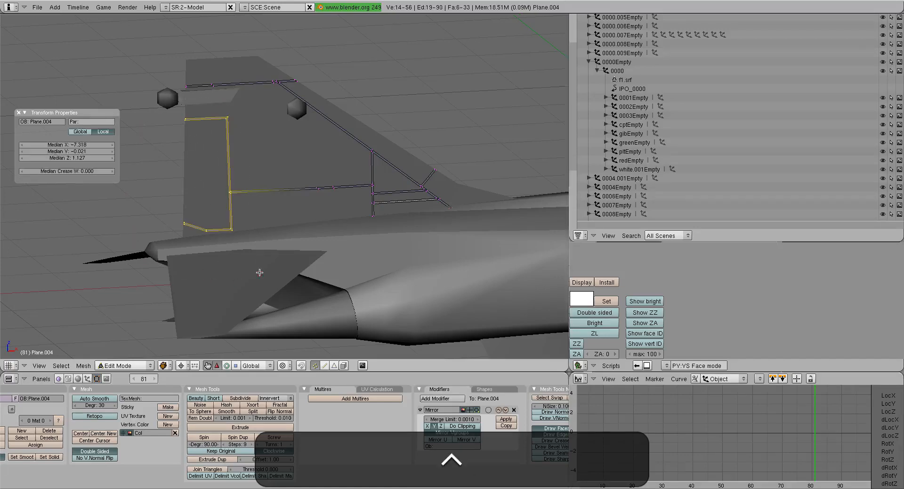
{"action": "left_click", "coordinate": [334, 365]}
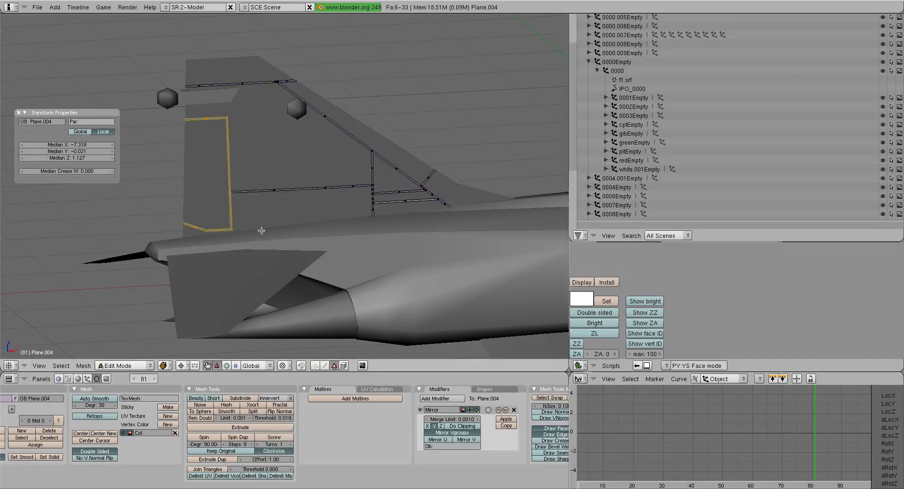
{"action": "scroll", "coordinate": [248, 223], "scroll_direction": "up", "scroll_amount": 1}
{"action": "scroll", "coordinate": [248, 223], "scroll_direction": "up", "scroll_amount": 3}
{"action": "scroll", "coordinate": [344, 212], "scroll_direction": "down", "scroll_amount": 1}
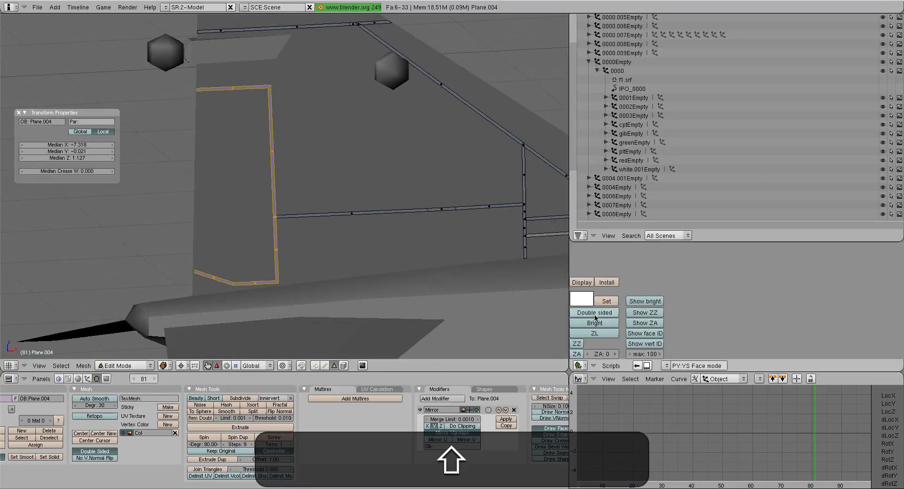
Step: Apply a ZA transparency of 180 to the selected rudder-outline faces and show the mesh in textured shading
{"action": "left_click", "coordinate": [599, 354]}
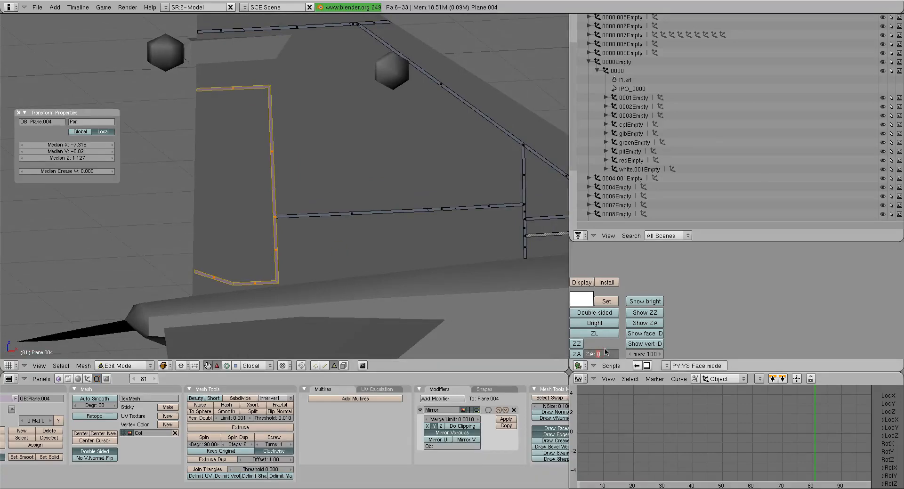
{"action": "type", "text": "180"}
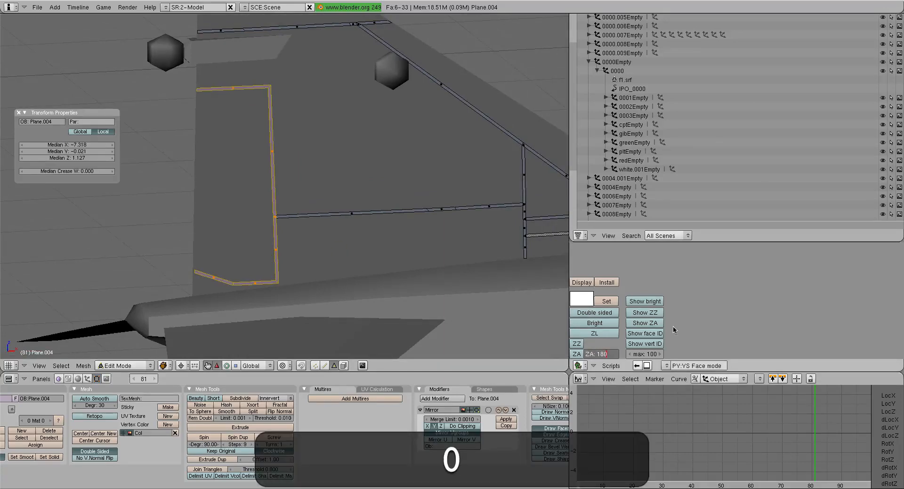
{"action": "key", "text": "Return"}
{"action": "key", "text": "alt+z"}
{"action": "key", "text": "alt+a"}
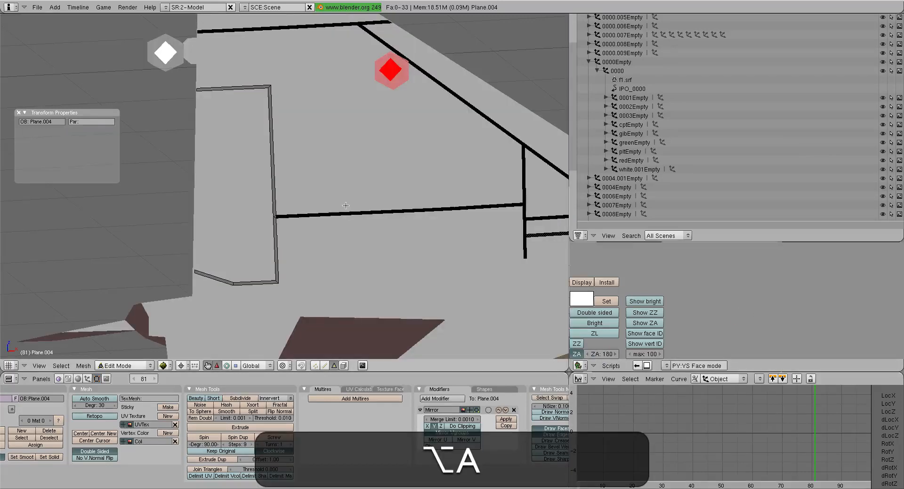
{"action": "key", "text": "a"}
{"action": "key", "text": "ctrl+z"}
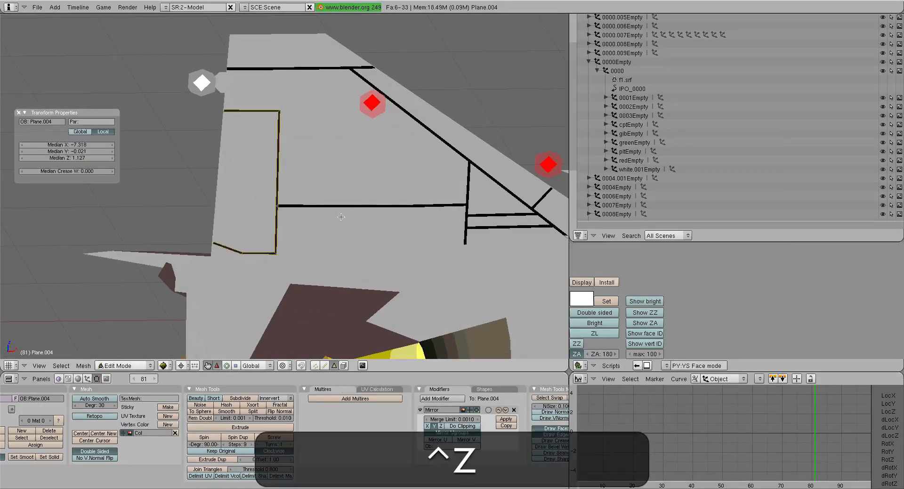
{"action": "left_click", "coordinate": [603, 355]}
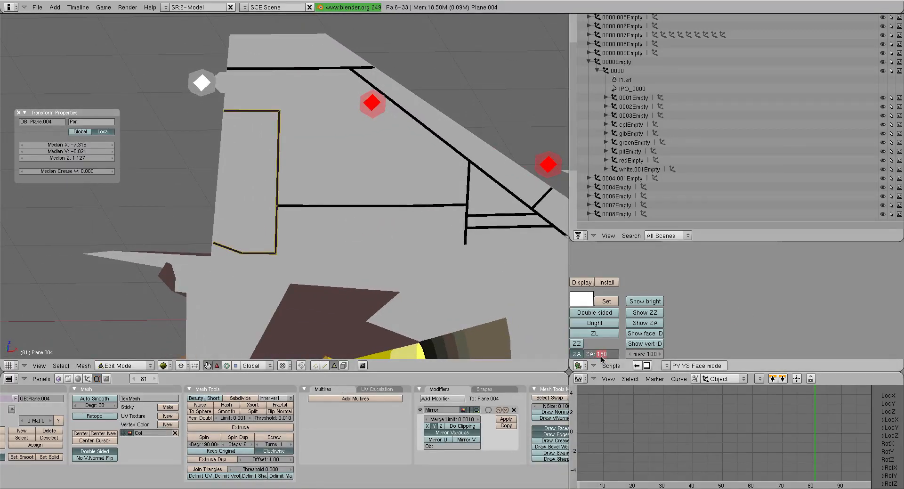
{"action": "type", "text": "180"}
{"action": "key", "text": "Return"}
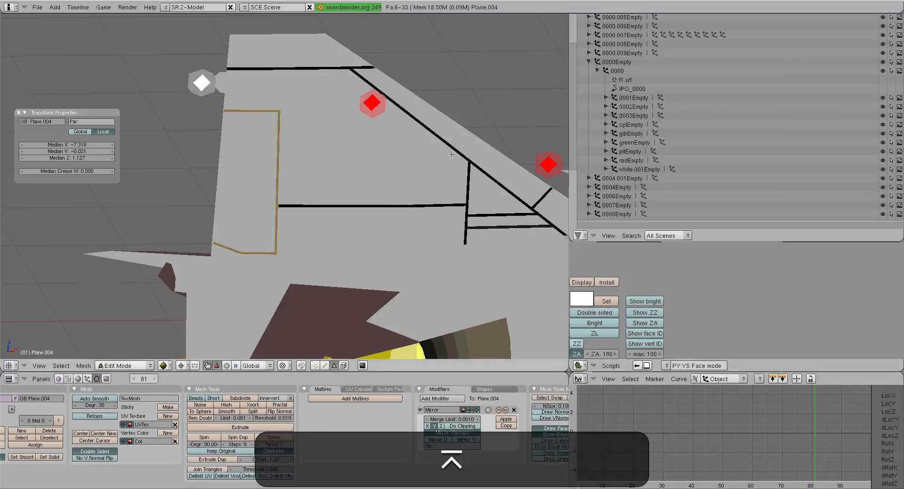
Step: Invert the face selection to the remaining fin panel lines, set their ZA transparency to 220, and leave mesh editing
{"action": "key", "text": "w"}
{"action": "left_click", "coordinate": [436, 145]}
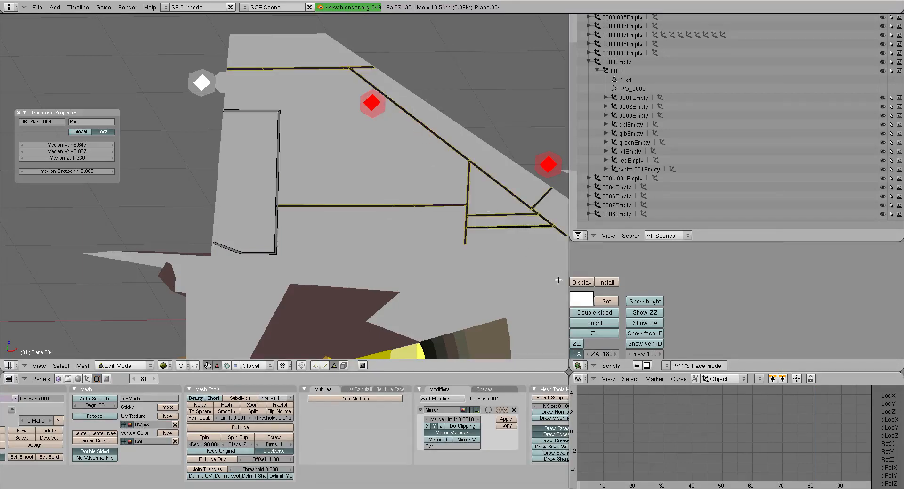
{"action": "left_click", "coordinate": [601, 355]}
{"action": "type", "text": "22"}
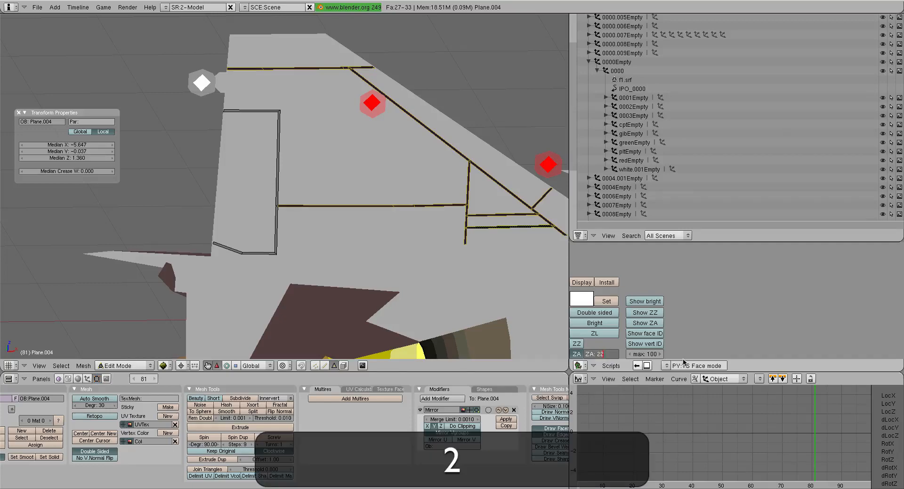
{"action": "type", "text": "0"}
{"action": "key", "text": "Return"}
{"action": "key", "text": "Tab"}
{"action": "key", "text": "a"}
Step: Examine the transparent panel lines on the tail fin from several angles, both close up and from a distance
{"action": "scroll", "coordinate": [409, 189], "scroll_direction": "down", "scroll_amount": 2}
{"action": "middle_click_drag", "start_coordinate": [409, 189], "coordinate": [268, 166]}
{"action": "scroll", "coordinate": [267, 166], "scroll_direction": "up", "scroll_amount": 2}
{"action": "middle_click_drag", "start_coordinate": [427, 188], "coordinate": [414, 196], "text": "shift"}
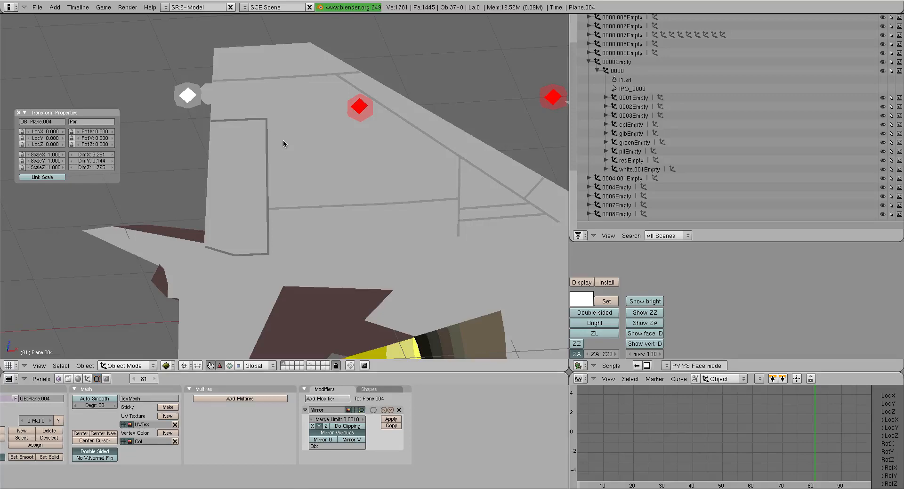
{"action": "scroll", "coordinate": [285, 143], "scroll_direction": "down", "scroll_amount": 3}
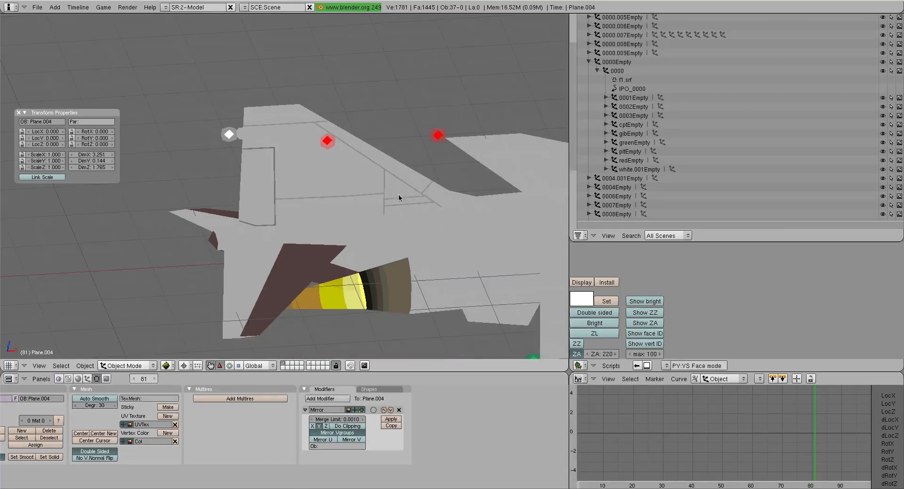
{"action": "middle_click_drag", "start_coordinate": [403, 196], "coordinate": [328, 170], "text": "shift"}
{"action": "scroll", "coordinate": [315, 173], "scroll_direction": "down", "scroll_amount": 1}
{"action": "mouse_move", "coordinate": [234, 188]}
{"action": "middle_mouse_down"}
{"action": "mouse_move", "coordinate": [240, 196]}
{"action": "mouse_move", "coordinate": [219, 185]}
{"action": "middle_mouse_up"}
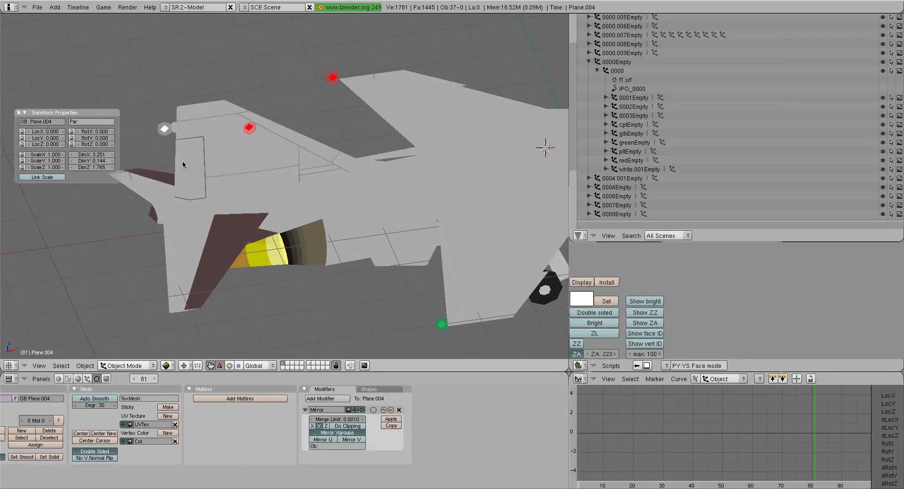
{"action": "scroll", "coordinate": [307, 168], "scroll_direction": "down", "scroll_amount": 3}
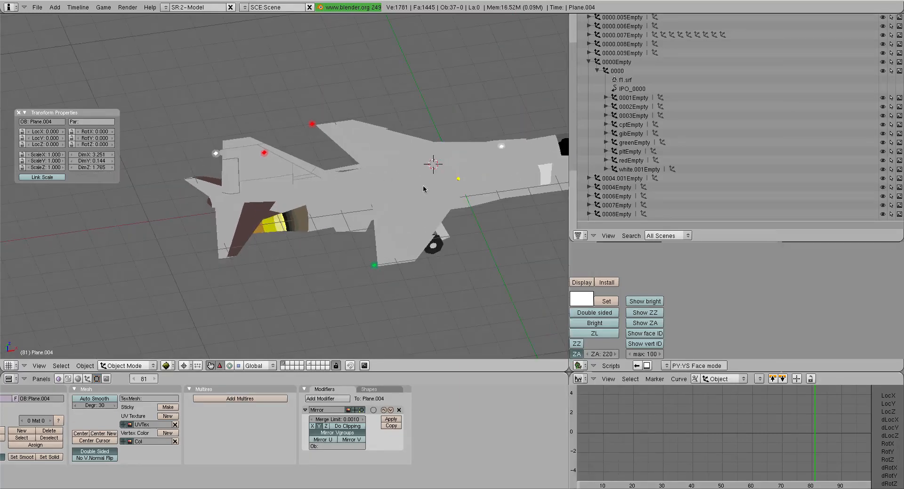
{"action": "middle_click_drag", "start_coordinate": [371, 207], "coordinate": [324, 191]}
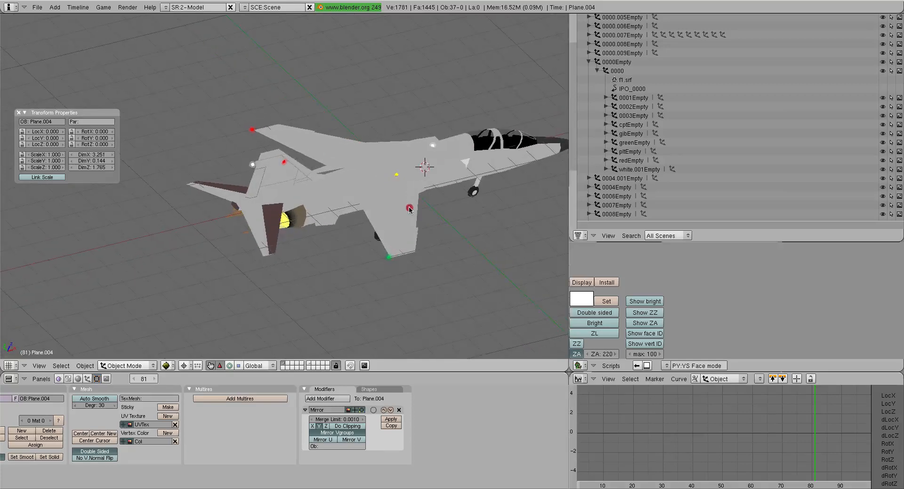
{"action": "scroll", "coordinate": [307, 185], "scroll_direction": "up", "scroll_amount": 10}
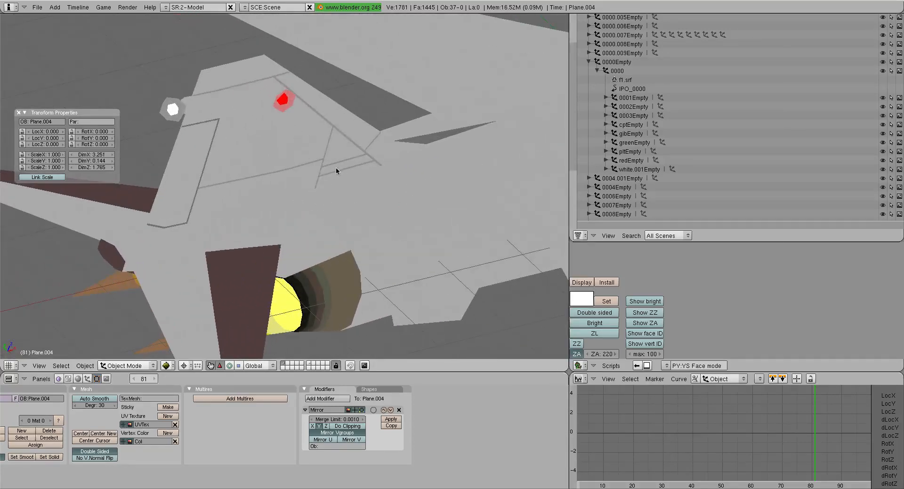
{"action": "right_click", "coordinate": [363, 132]}
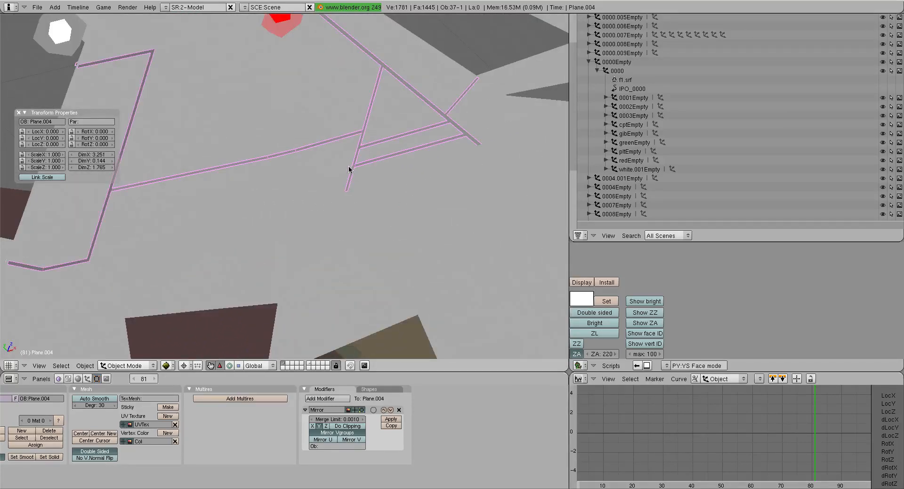
{"action": "key", "text": "a"}
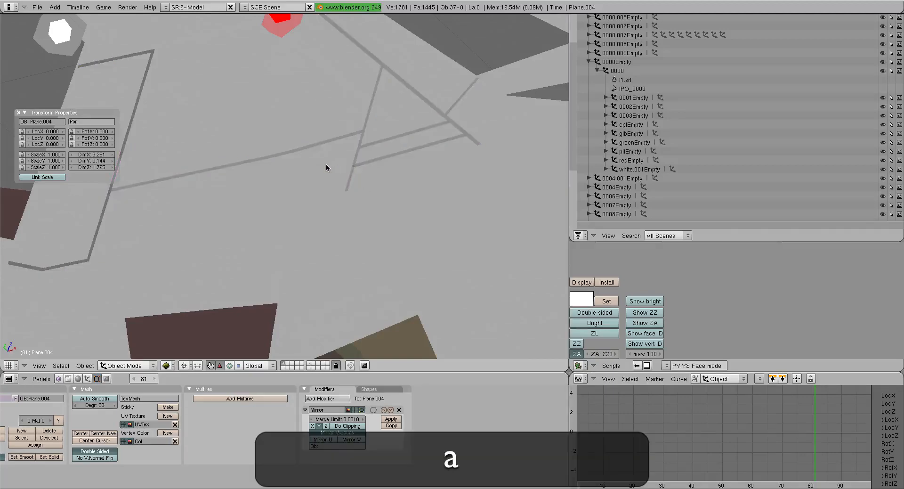
{"action": "scroll", "coordinate": [326, 163], "scroll_direction": "down", "scroll_amount": 4}
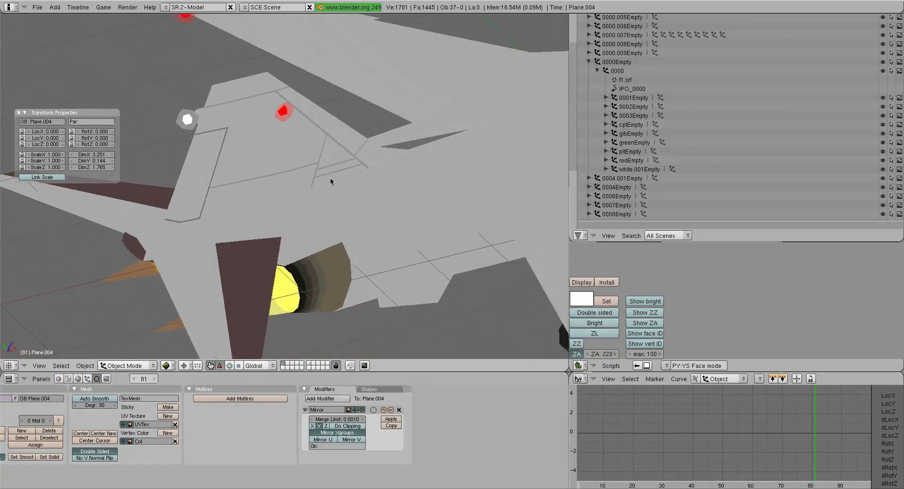
{"action": "middle_click_drag", "start_coordinate": [330, 181], "coordinate": [307, 198]}
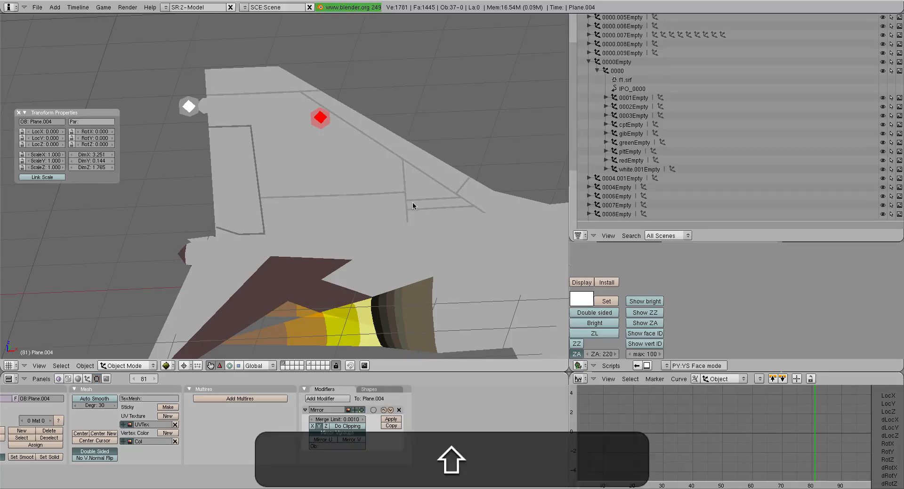
{"action": "mouse_move", "coordinate": [414, 204]}
{"action": "middle_mouse_down"}
{"action": "mouse_move", "coordinate": [317, 204]}
{"action": "mouse_move", "coordinate": [351, 217]}
{"action": "middle_mouse_up"}
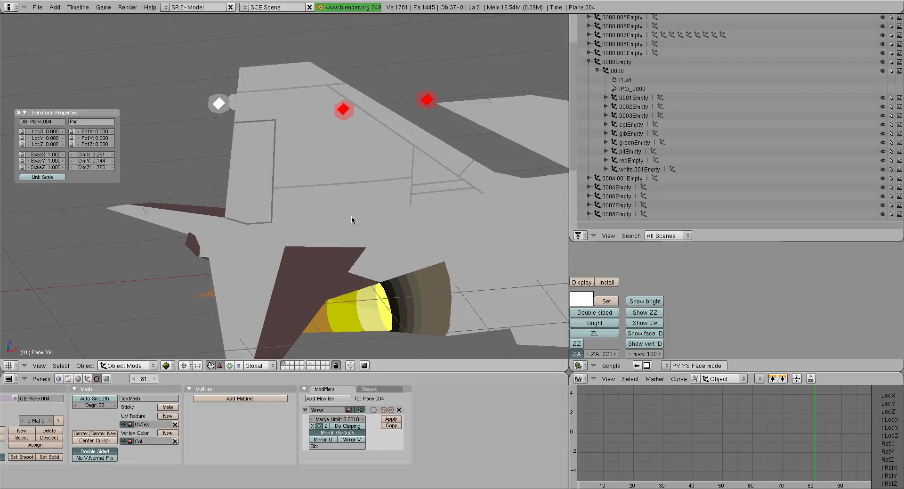
Step: In the top view, add a mesh plane at the 3D cursor over the wing with the green light
{"action": "scroll", "coordinate": [351, 215], "scroll_direction": "down", "scroll_amount": 4}
{"action": "middle_click_drag", "start_coordinate": [513, 222], "coordinate": [301, 208], "text": "shift"}
{"action": "key", "text": "KP_7"}
{"action": "key", "text": "shift+KP_7"}
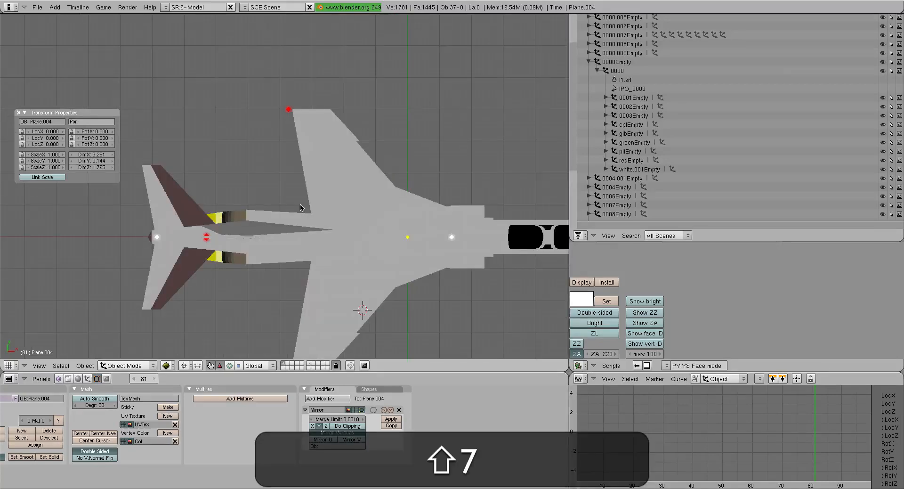
{"action": "scroll", "coordinate": [363, 185], "scroll_direction": "down", "scroll_amount": 6, "text": "shift"}
{"action": "scroll", "coordinate": [363, 185], "scroll_direction": "up", "scroll_amount": 5}
{"action": "middle_click_drag", "start_coordinate": [379, 191], "coordinate": [347, 163], "text": "shift"}
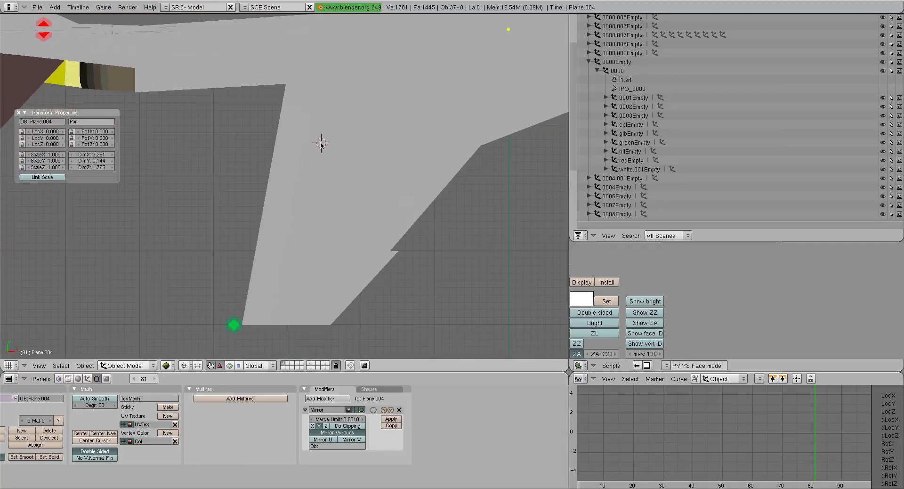
{"action": "key", "text": "space"}
{"action": "mouse_move", "coordinate": [367, 141]}
{"action": "left_click", "coordinate": [422, 143]}
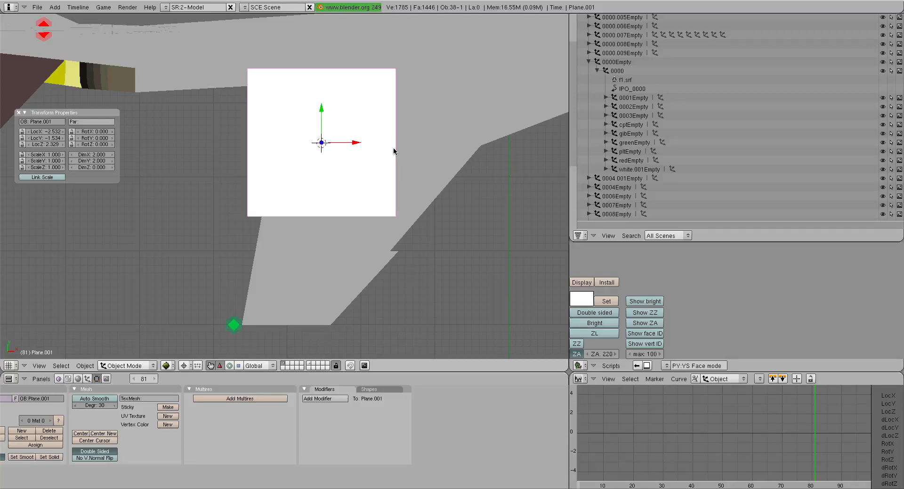
Step: Scale the new plane to 0.01 along the Y axis to make a thin line strip
{"action": "key", "text": "s"}
{"action": "key", "text": "y"}
{"action": "key", "text": "0"}
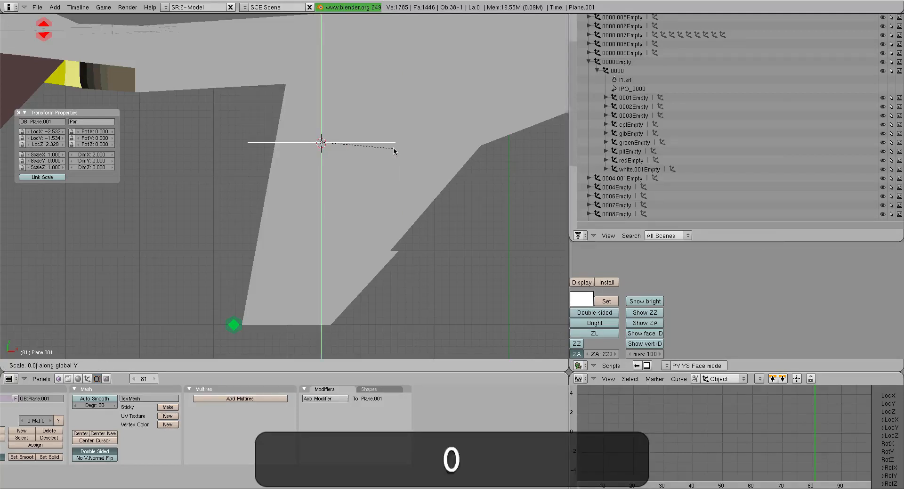
{"action": "key", "text": "1"}
{"action": "key", "text": "Return"}
{"action": "scroll", "coordinate": [366, 192], "scroll_direction": "up", "scroll_amount": 5}
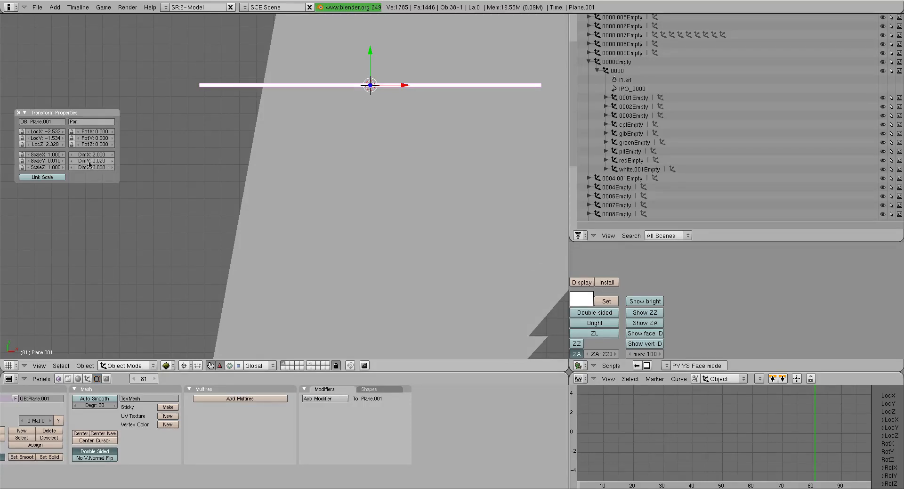
Step: Lengthen the thin line strip by scaling it along X to about 2.88, and deselect it
{"action": "middle_click_drag", "start_coordinate": [400, 71], "coordinate": [326, 147], "text": "shift"}
{"action": "scroll", "coordinate": [321, 154], "scroll_direction": "down", "scroll_amount": 4}
{"action": "middle_click_drag", "start_coordinate": [263, 201], "coordinate": [303, 154], "text": "shift"}
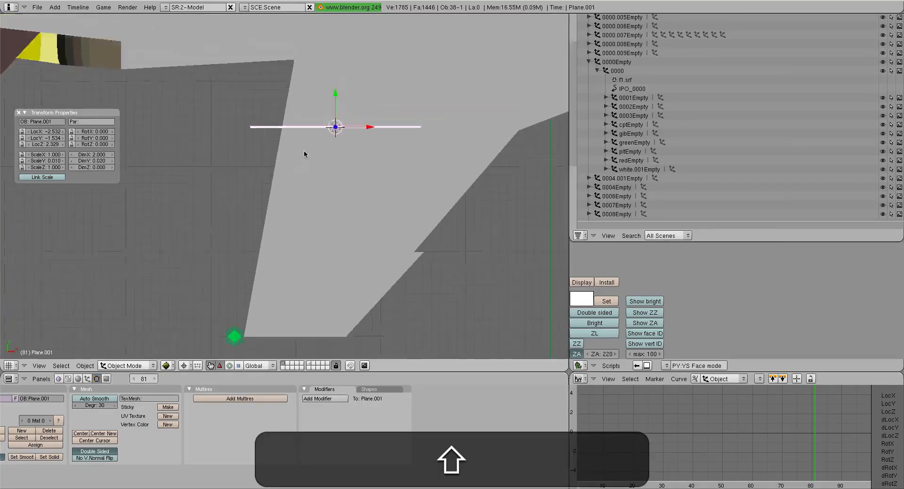
{"action": "scroll", "coordinate": [306, 155], "scroll_direction": "down", "scroll_amount": 2}
{"action": "key", "text": "s"}
{"action": "key", "text": "x"}
{"action": "left_click", "coordinate": [325, 157]}
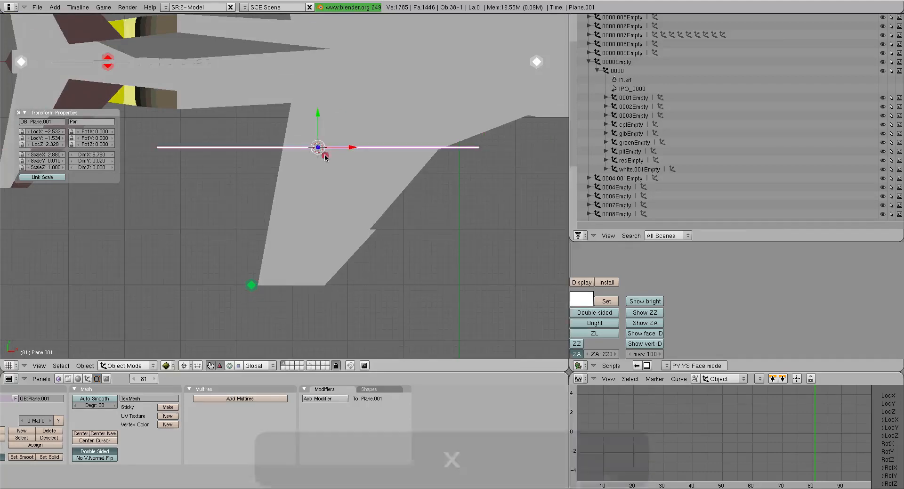
{"action": "key", "text": "a"}
{"action": "scroll", "coordinate": [325, 156], "scroll_direction": "down", "scroll_amount": 2}
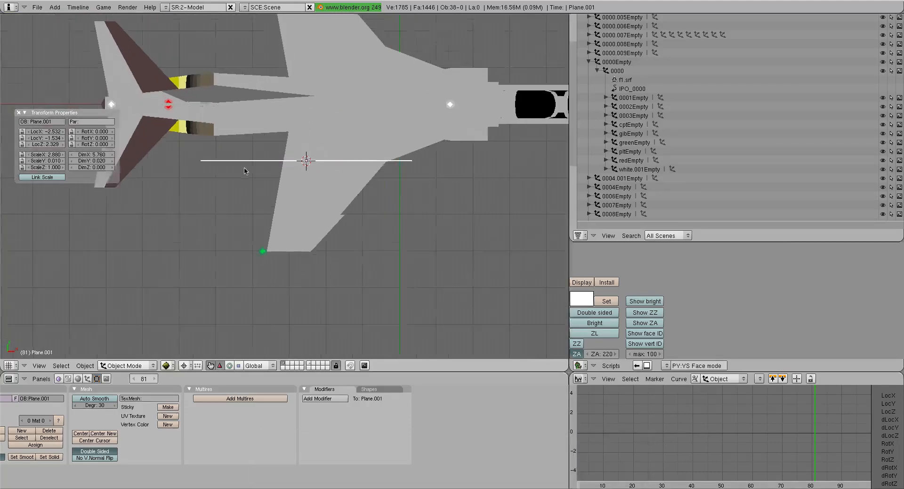
Step: Clear the transform properties away from the jet and move the strip to the wing root, at about X -1.81, Y -0.86
{"action": "left_click_drag", "start_coordinate": [107, 119], "coordinate": [103, 35]}
{"action": "middle_click_drag", "start_coordinate": [385, 170], "coordinate": [363, 196], "text": "shift"}
{"action": "scroll", "coordinate": [359, 219], "scroll_direction": "up", "scroll_amount": 2}
{"action": "key", "text": "g"}
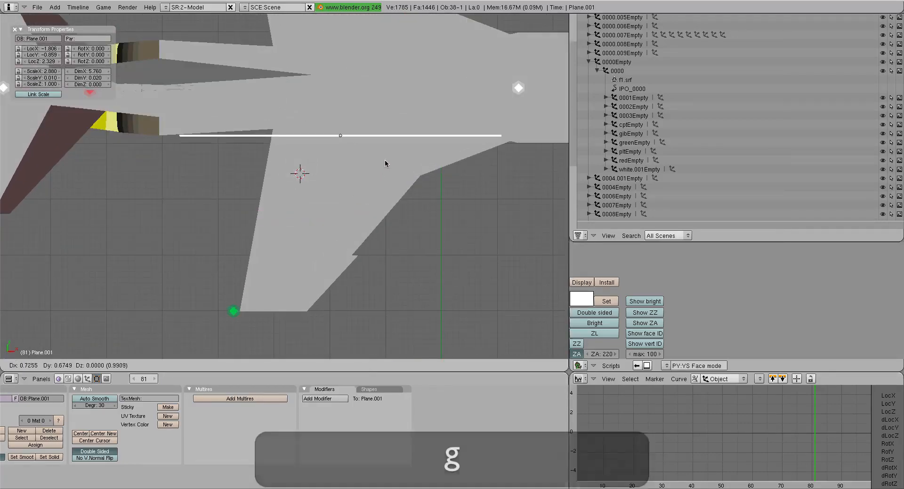
{"action": "left_click", "coordinate": [384, 160]}
Step: Duplicate the root strip twice, placing one copy near the wing tip and another across the middle of the wing
{"action": "key", "text": "shift+d"}
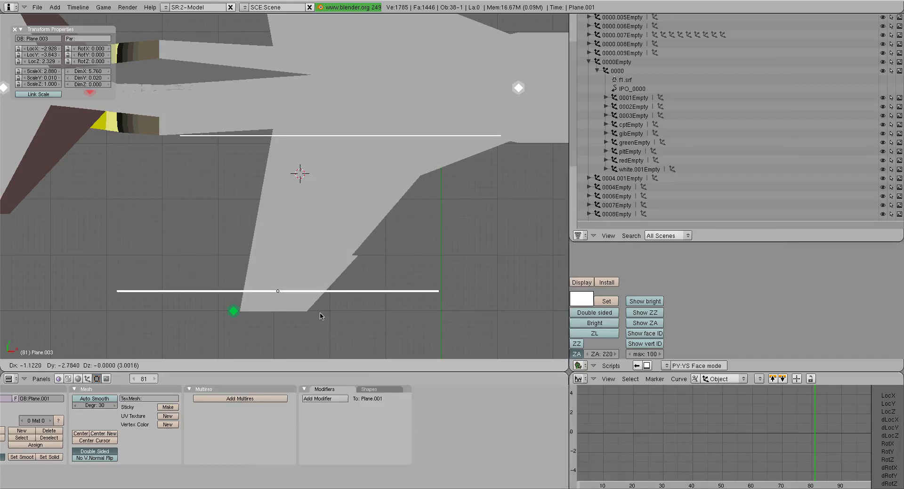
{"action": "left_click", "coordinate": [320, 314]}
{"action": "key", "text": "shift+d"}
{"action": "left_click", "coordinate": [389, 224]}
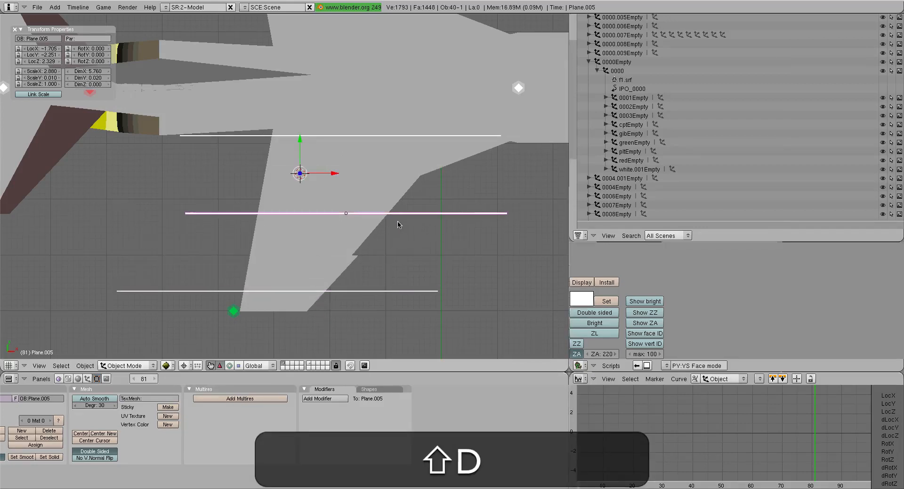
Step: Snap the 3D cursor to the mid-wing strip, rotate the strip to about 70.7° around Z, and shift it along X to about -2.6
{"action": "key", "text": "shift+s"}
{"action": "left_click", "coordinate": [411, 229]}
{"action": "key", "text": "r"}
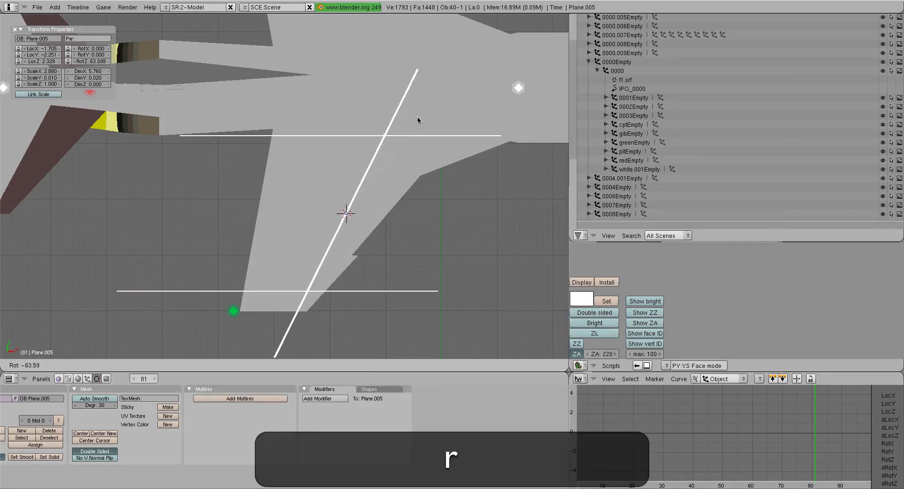
{"action": "left_click", "coordinate": [415, 155]}
{"action": "key", "text": "g"}
{"action": "key", "text": "x"}
{"action": "left_click", "coordinate": [354, 272]}
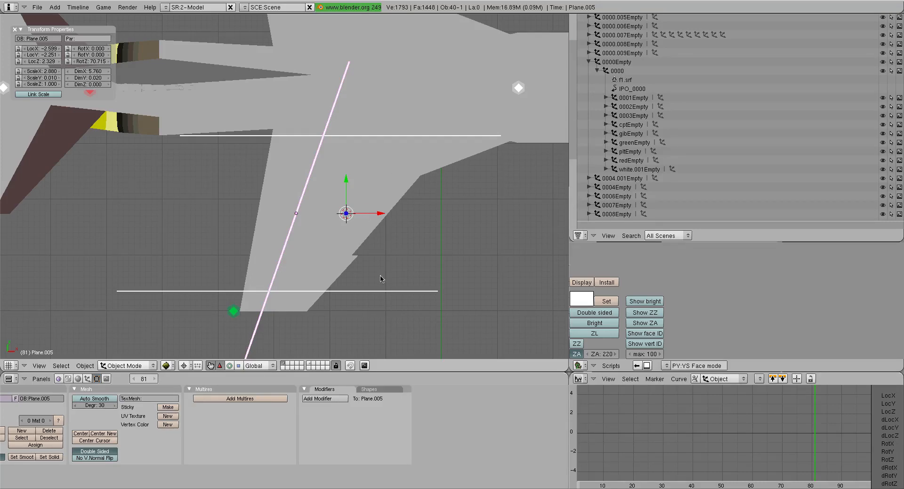
Step: Select the diagonal, root and tip strips together and join them into one mesh
{"action": "right_click", "coordinate": [381, 294]}
{"action": "middle_click_drag", "start_coordinate": [371, 305], "coordinate": [408, 253], "text": "shift"}
{"action": "key", "text": "a"}
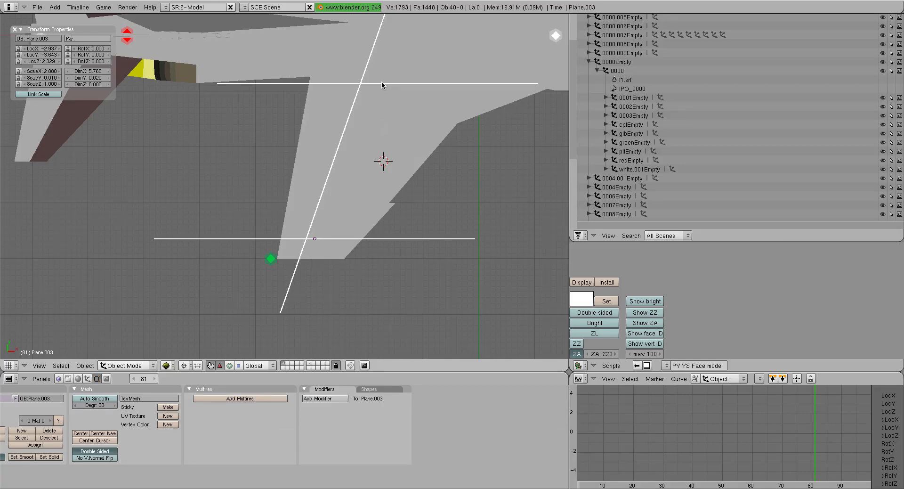
{"action": "right_click", "coordinate": [364, 91], "text": "shift"}
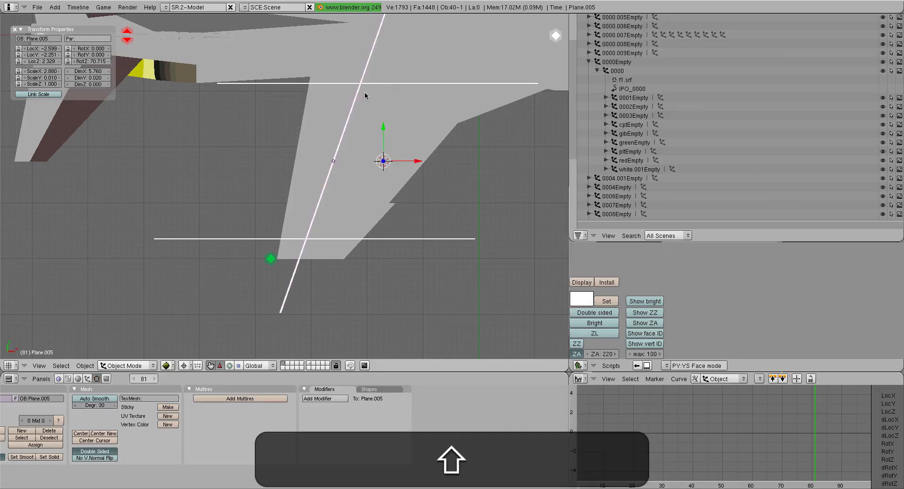
{"action": "right_click", "coordinate": [372, 86], "text": "shift"}
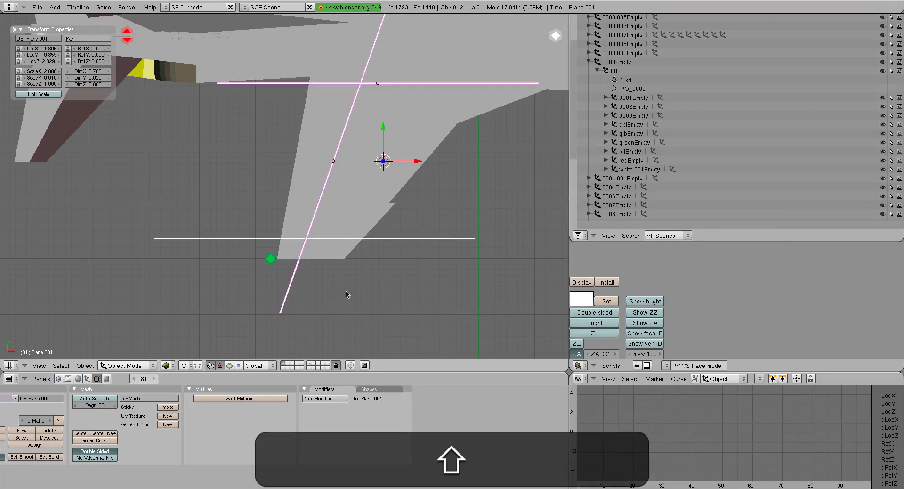
{"action": "right_click", "coordinate": [349, 239], "text": "shift"}
{"action": "key", "text": "ctrl+j"}
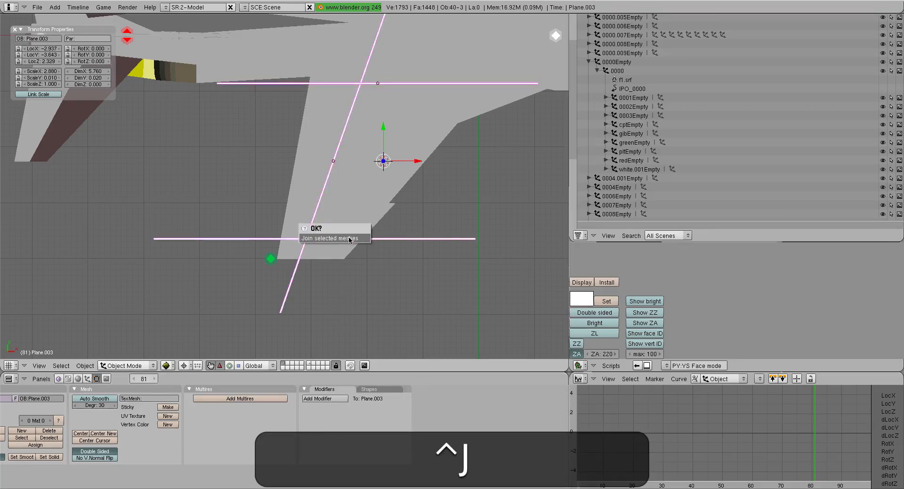
{"action": "key", "text": "ctrl+Return"}
Step: Edit the joined mesh in shaded view and make an exact knife cut across all three strips on the wing's forward side
{"action": "key", "text": "Tab"}
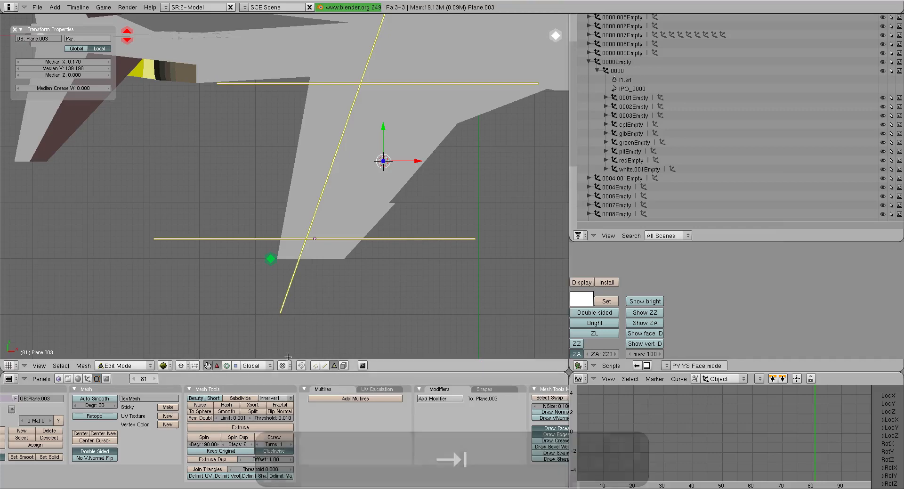
{"action": "key", "text": "z"}
{"action": "key", "text": "a"}
{"action": "key", "text": "a"}
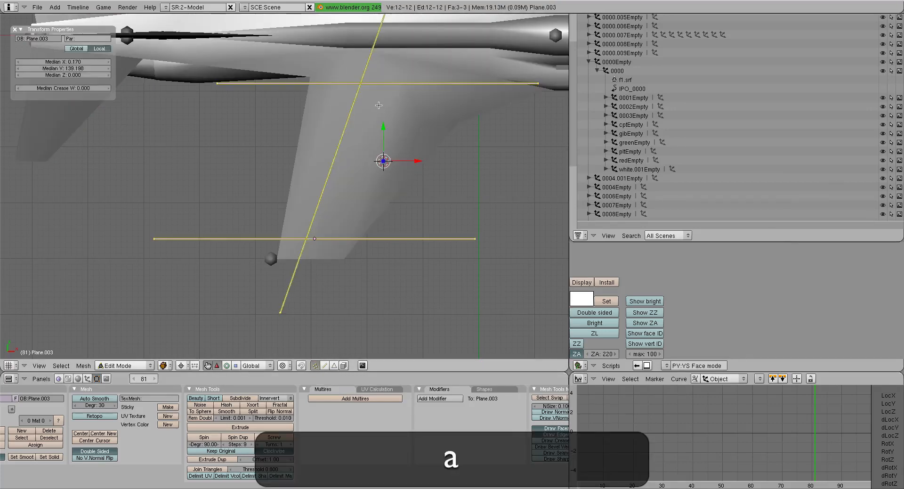
{"action": "key", "text": "k"}
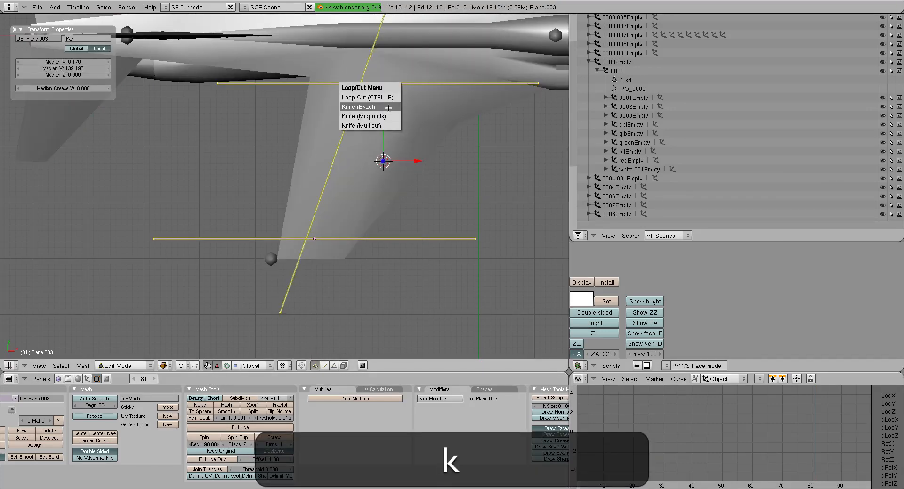
{"action": "left_click", "coordinate": [389, 108]}
{"action": "mouse_move", "coordinate": [354, 71]}
{"action": "left_mouse_down"}
{"action": "mouse_move", "coordinate": [406, 75]}
{"action": "mouse_move", "coordinate": [386, 78]}
{"action": "left_mouse_up"}
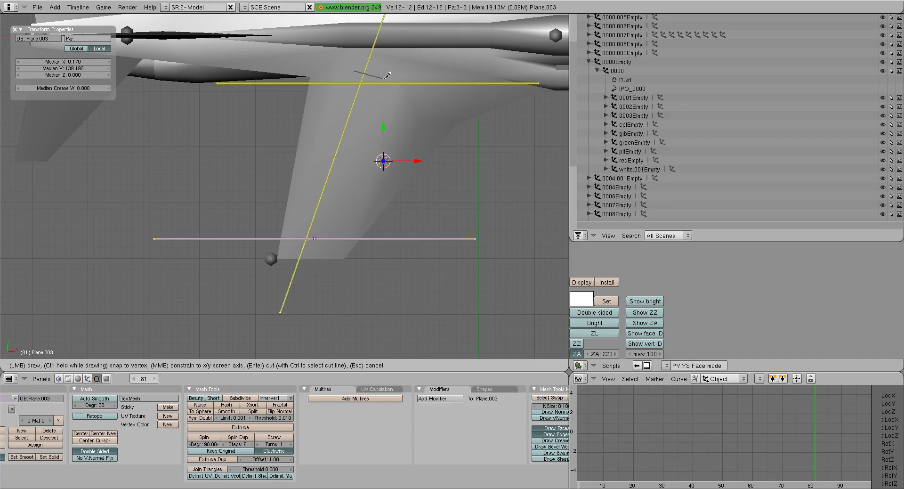
{"action": "key", "text": "Return"}
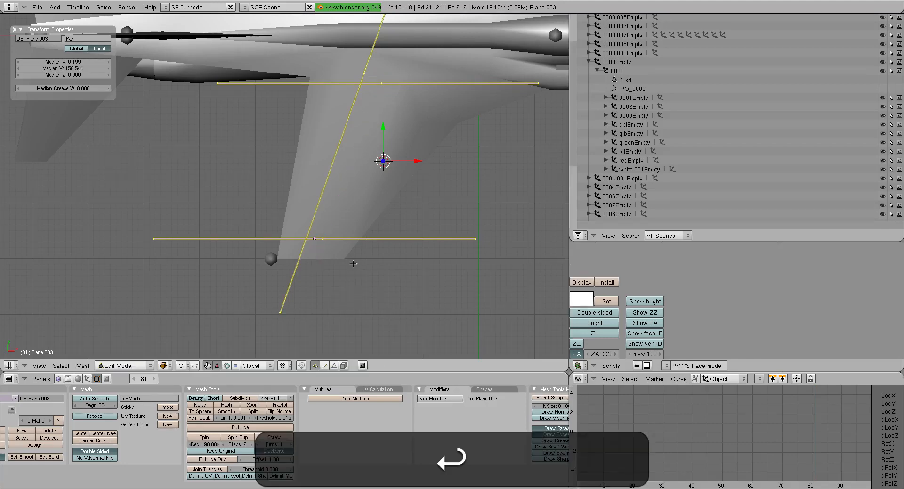
Step: Make a second exact knife cut across the strips, following just outside the wing's trailing edge and around the tip
{"action": "scroll", "coordinate": [349, 253], "scroll_direction": "up", "scroll_amount": 2}
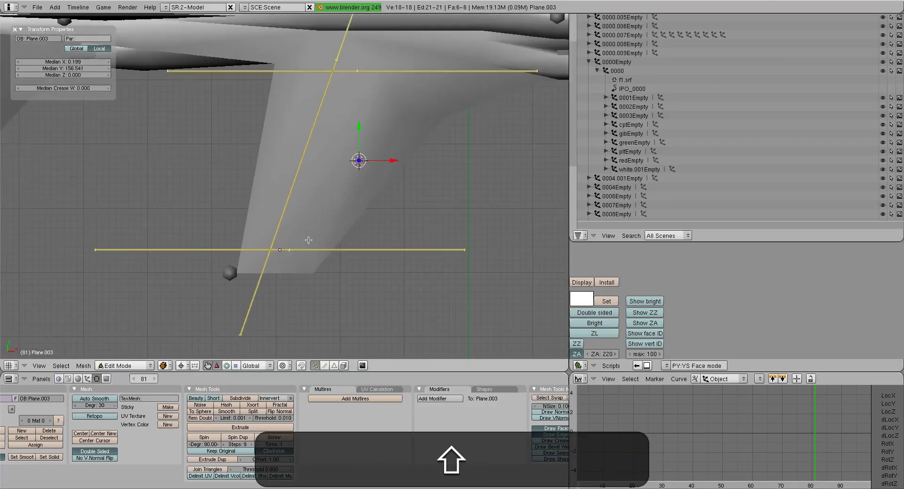
{"action": "key", "text": "k"}
{"action": "left_click", "coordinate": [250, 184]}
{"action": "left_click", "coordinate": [268, 44]}
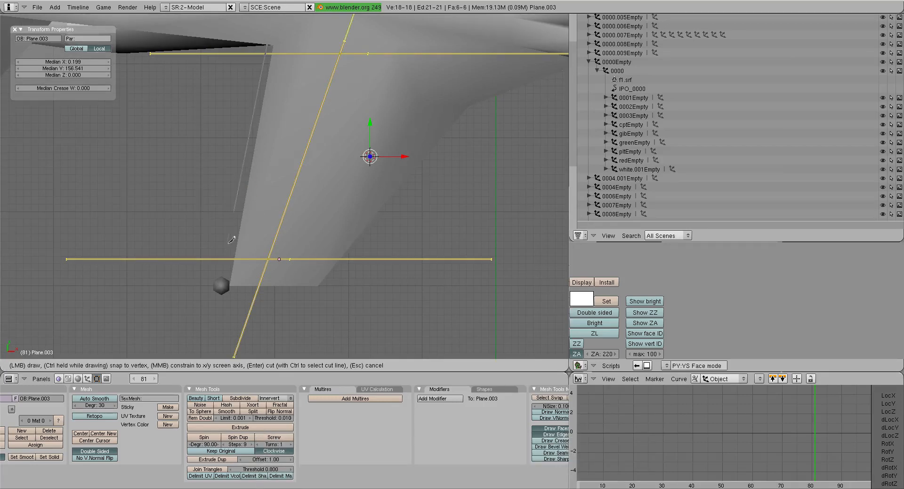
{"action": "left_click", "coordinate": [222, 283]}
{"action": "left_click", "coordinate": [277, 272]}
{"action": "key", "text": "Return"}
Step: Select the overhanging end vertices of all three strips beyond the knife cuts and delete them
{"action": "key", "text": "a"}
{"action": "key", "text": "b"}
{"action": "left_click_drag", "start_coordinate": [379, 99], "coordinate": [502, 313]}
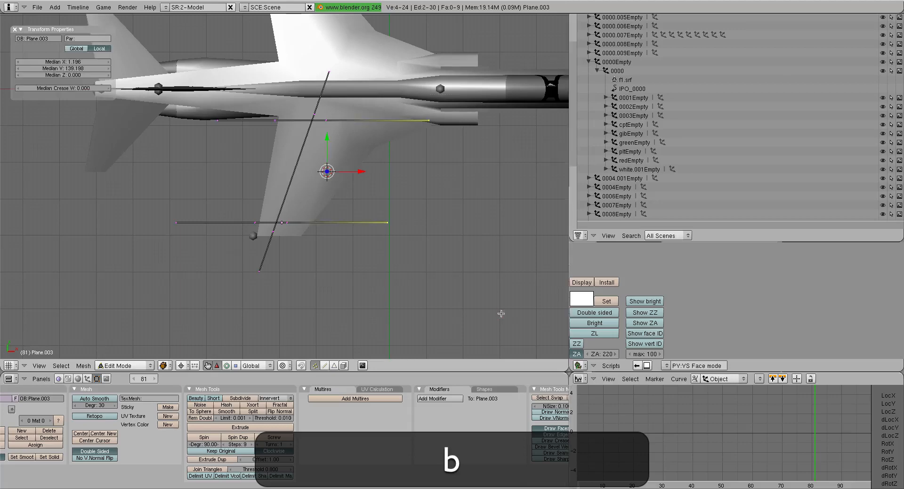
{"action": "key", "text": "shift+b"}
{"action": "left_click_drag", "start_coordinate": [302, 42], "coordinate": [357, 101]}
{"action": "key", "text": "b"}
{"action": "mouse_move", "coordinate": [163, 107]}
{"action": "left_mouse_down"}
{"action": "mouse_move", "coordinate": [182, 132]}
{"action": "mouse_move", "coordinate": [232, 290]}
{"action": "left_mouse_up"}
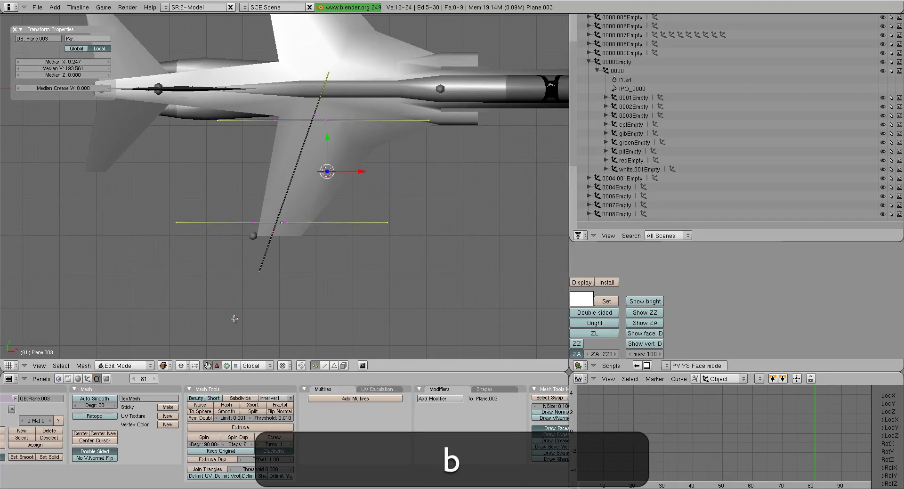
{"action": "key", "text": "b"}
{"action": "left_click_drag", "start_coordinate": [254, 243], "coordinate": [293, 290]}
{"action": "key", "text": "x"}
{"action": "left_click", "coordinate": [313, 297]}
Step: Select all vertices of the trimmed strips
{"action": "scroll", "coordinate": [382, 151], "scroll_direction": "up", "scroll_amount": 5}
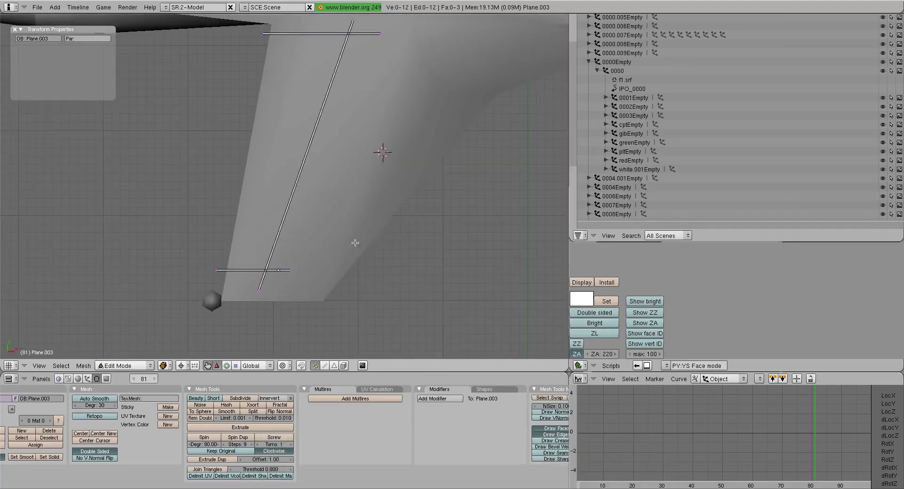
{"action": "scroll", "coordinate": [384, 176], "scroll_direction": "up", "scroll_amount": 2, "text": "shift"}
{"action": "key", "text": "shift+a"}
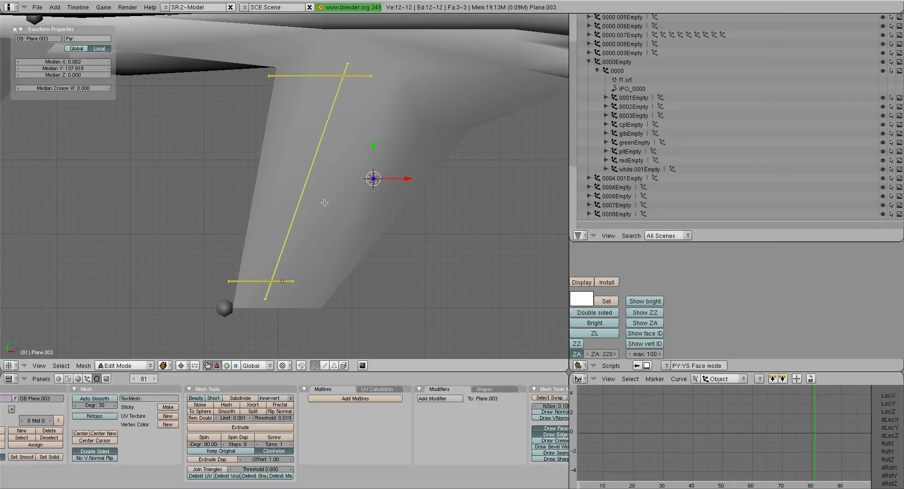
Step: Examine up close how the diagonal strip overlaps the wing-root strip at their crossing
{"action": "middle_click_drag", "start_coordinate": [352, 192], "coordinate": [368, 203], "text": "shift"}
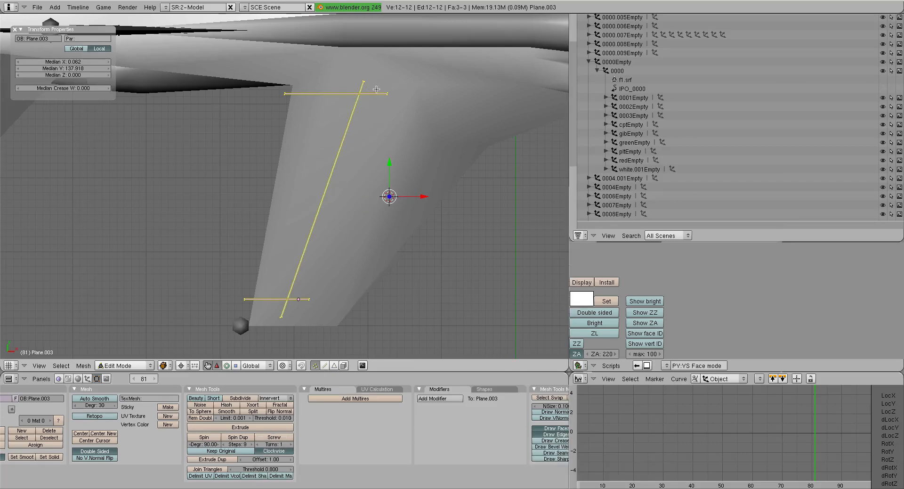
{"action": "middle_click_drag", "start_coordinate": [391, 110], "coordinate": [359, 179], "text": "shift"}
{"action": "scroll", "coordinate": [330, 172], "scroll_direction": "up", "scroll_amount": 5}
{"action": "scroll", "coordinate": [360, 183], "scroll_direction": "up", "scroll_amount": 2}
{"action": "scroll", "coordinate": [360, 183], "scroll_direction": "up", "scroll_amount": 2}
{"action": "scroll", "coordinate": [271, 202], "scroll_direction": "up", "scroll_amount": 3}
{"action": "scroll", "coordinate": [330, 172], "scroll_direction": "up", "scroll_amount": 5}
{"action": "scroll", "coordinate": [331, 172], "scroll_direction": "up", "scroll_amount": 3}
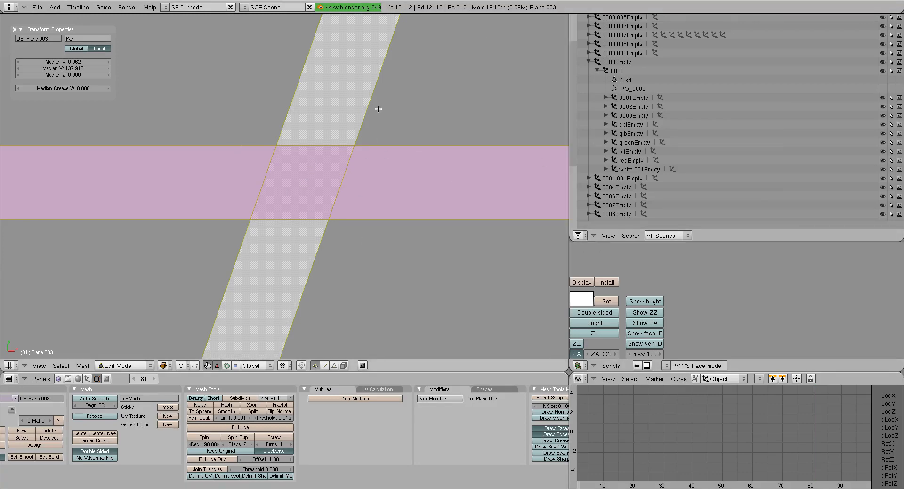
{"action": "scroll", "coordinate": [216, 290], "scroll_direction": "down", "scroll_amount": 8}
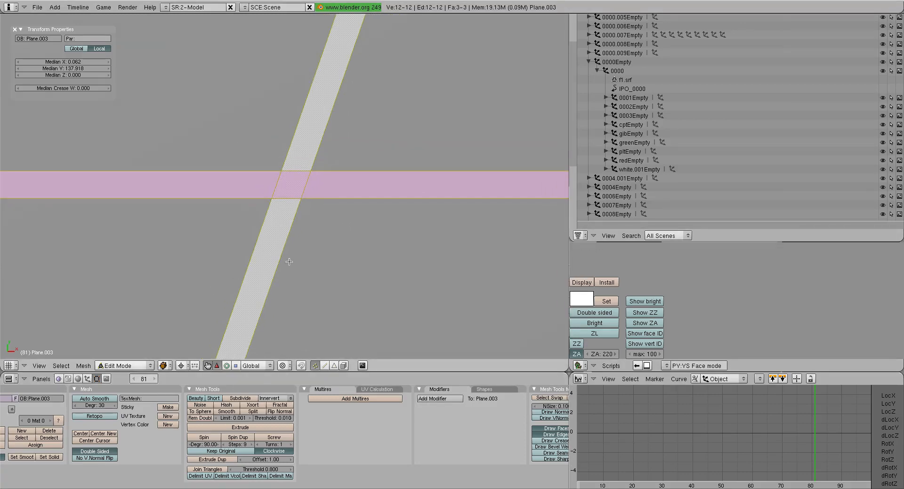
Step: Cut the diagonal strip along the root strip's upper edge with an exact knife line snapped to the root strip's end vertices
{"action": "middle_click_drag", "start_coordinate": [333, 251], "coordinate": [380, 244]}
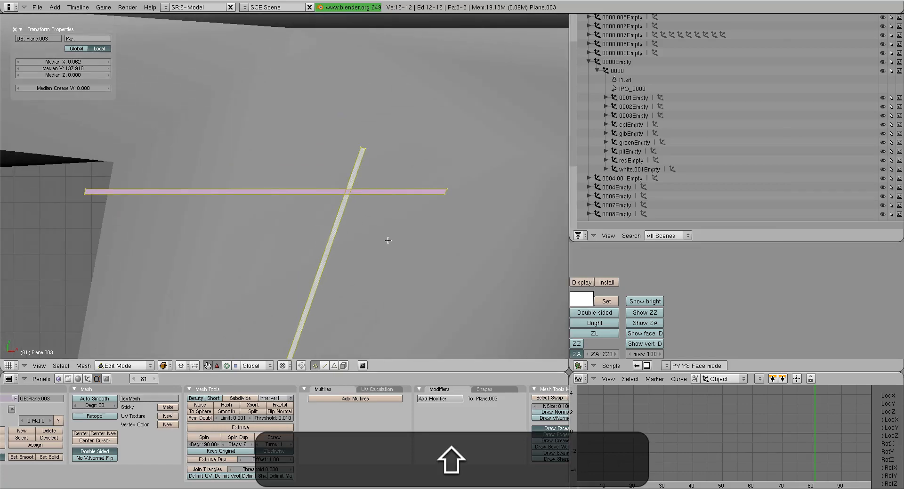
{"action": "key", "text": "k"}
{"action": "left_click", "coordinate": [367, 244]}
{"action": "left_click_drag", "start_coordinate": [59, 172], "coordinate": [93, 179], "text": "ctrl"}
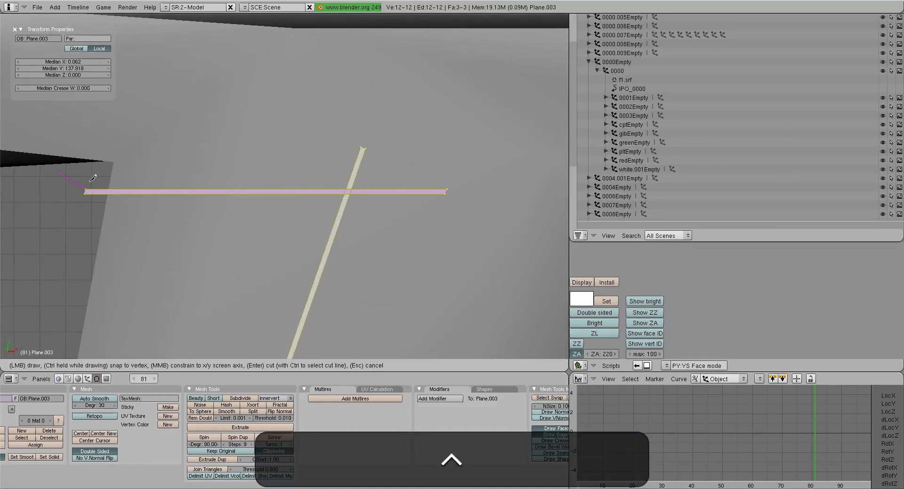
{"action": "left_click_drag", "start_coordinate": [447, 170], "coordinate": [467, 159], "text": "ctrl"}
{"action": "key", "text": "ctrl+Return"}
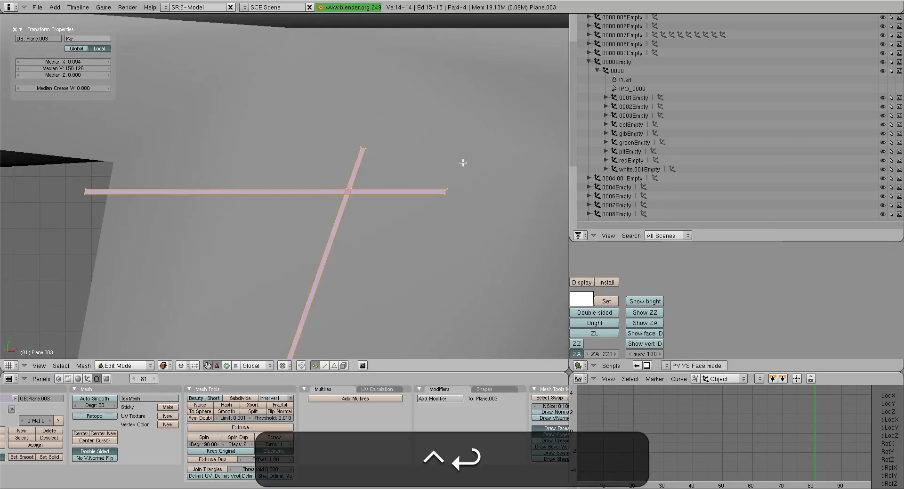
Step: Cut the diagonal strip along the root strip's lower edge with a vertex-snapped exact knife line
{"action": "key", "text": "k"}
{"action": "left_click", "coordinate": [426, 223]}
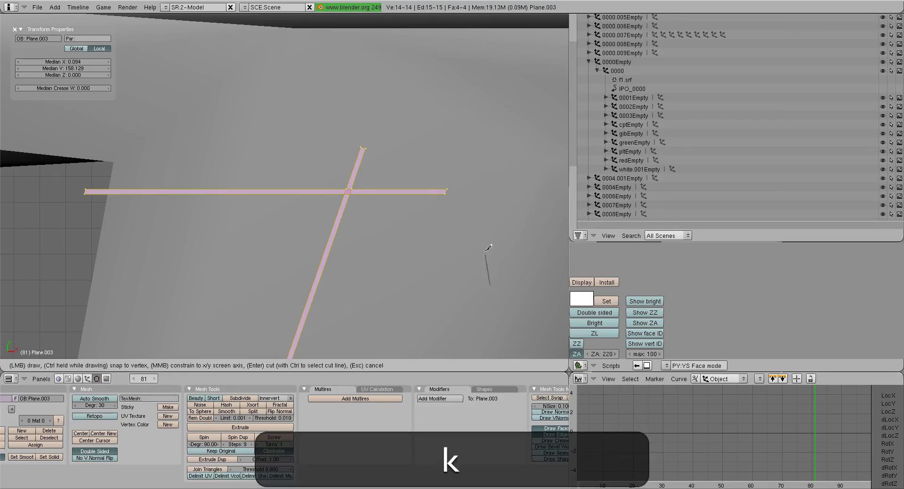
{"action": "left_click", "coordinate": [79, 206], "text": "ctrl"}
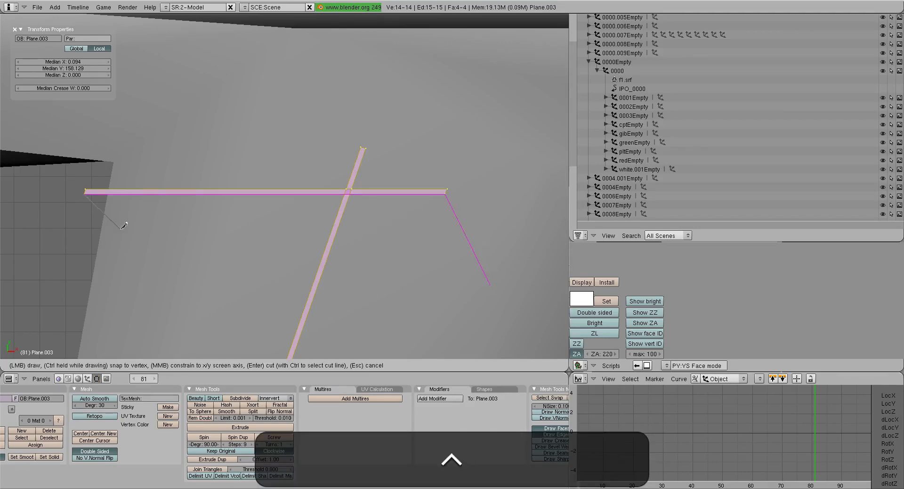
{"action": "key", "text": "ctrl+Return"}
{"action": "scroll", "coordinate": [421, 210], "scroll_direction": "up", "scroll_amount": 4}
{"action": "key", "text": "a"}
{"action": "middle_click_drag", "start_coordinate": [470, 212], "coordinate": [281, 210], "text": "shift"}
{"action": "right_click", "coordinate": [425, 206]}
{"action": "right_click", "coordinate": [230, 210], "text": "shift"}
{"action": "right_click", "coordinate": [213, 204], "text": "shift"}
{"action": "key", "text": "a"}
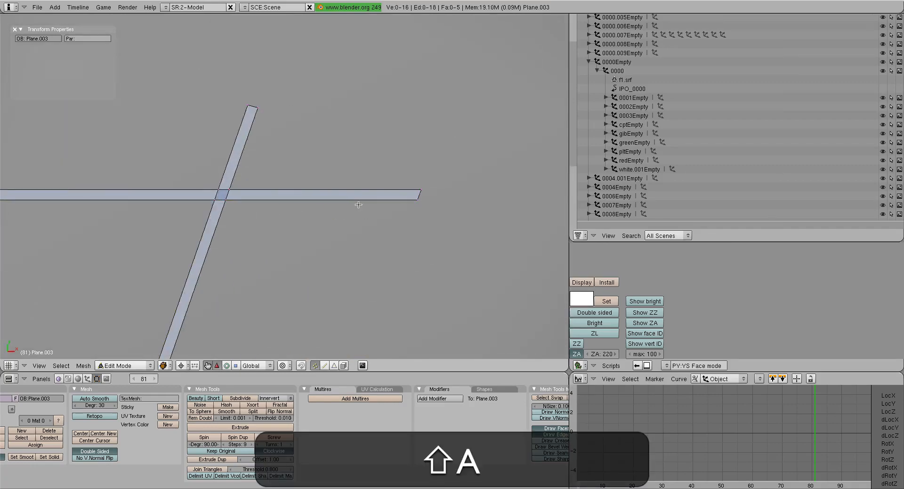
Step: Try deleting the two vertices at the root strip's forward end, and undo the deletion
{"action": "key", "text": "b"}
{"action": "key", "text": "n"}
{"action": "left_click_drag", "start_coordinate": [405, 170], "coordinate": [466, 251]}
{"action": "key", "text": "x"}
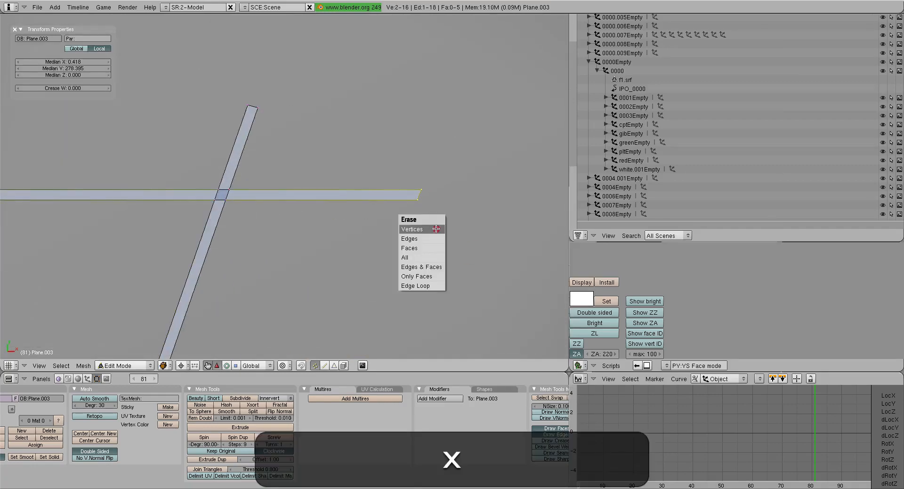
{"action": "left_click", "coordinate": [436, 229]}
{"action": "key", "text": "ctrl+z"}
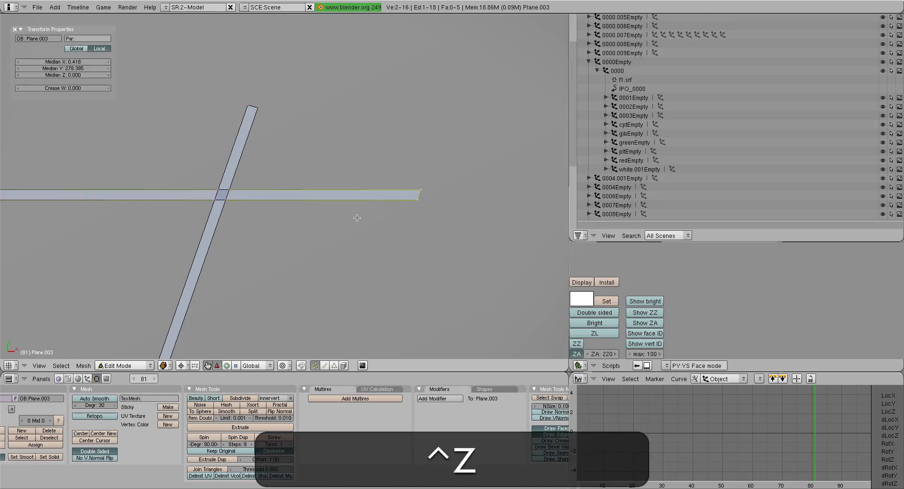
Step: Merge the root strip's lower forward end vertex into the lower rear vertex of its crossing with the diagonal strip
{"action": "key", "text": "ctrl+a"}
{"action": "right_click", "coordinate": [417, 200]}
{"action": "right_click", "coordinate": [216, 200], "text": "shift"}
{"action": "key", "text": "w"}
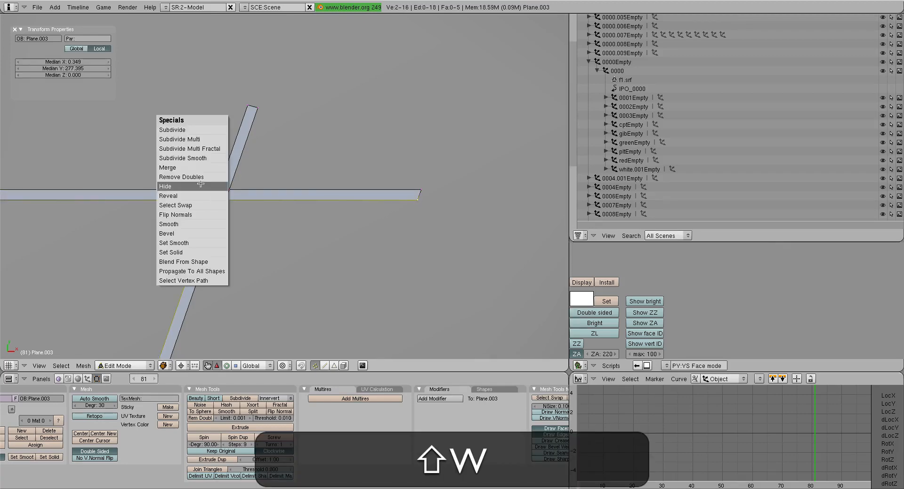
{"action": "left_click", "coordinate": [190, 170]}
{"action": "left_click", "coordinate": [190, 170]}
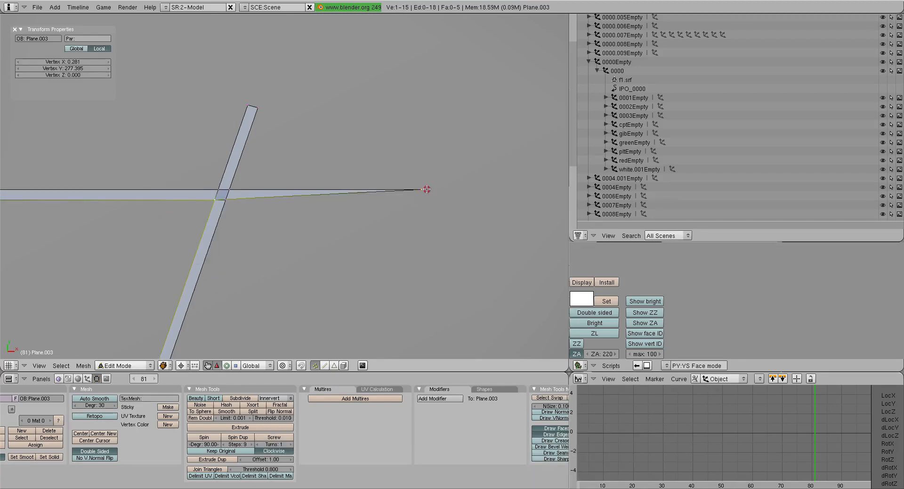
Step: Merge the root strip's upper forward end vertex into the upper rear vertex of the crossing and clear the selection
{"action": "right_click", "coordinate": [426, 189]}
{"action": "right_click", "coordinate": [217, 190], "text": "shift"}
{"action": "key", "text": "w"}
{"action": "left_click", "coordinate": [189, 188]}
{"action": "left_click", "coordinate": [190, 188]}
{"action": "key", "text": "a"}
Step: Delete the two vertices at the diagonal strip's upper end, beyond the root strip
{"action": "key", "text": "b"}
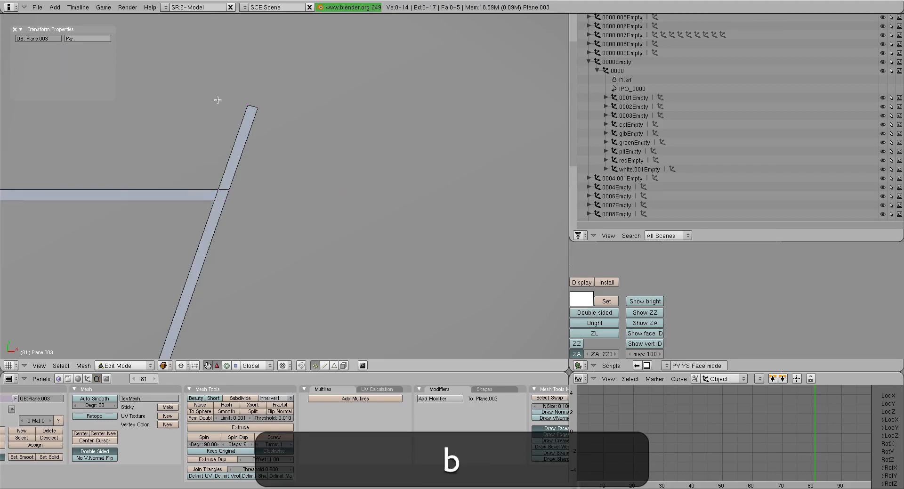
{"action": "left_click_drag", "start_coordinate": [218, 100], "coordinate": [335, 129]}
{"action": "key", "text": "x"}
{"action": "left_click", "coordinate": [336, 128]}
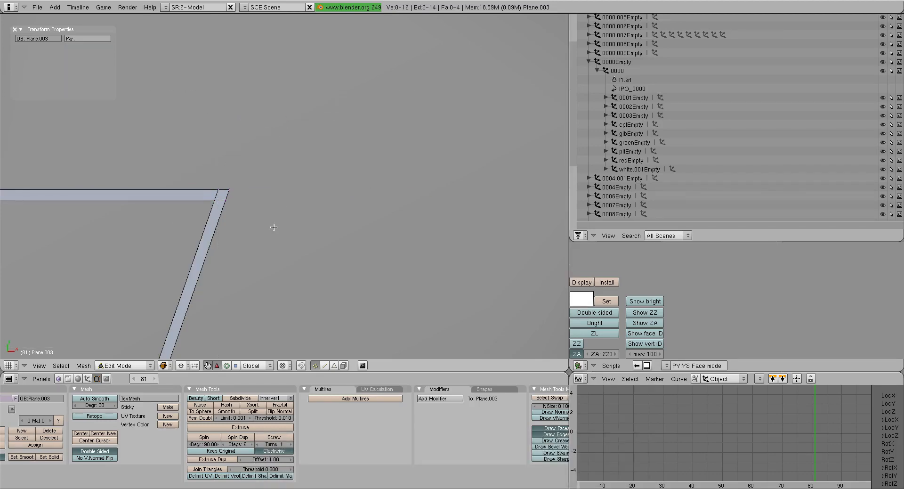
Step: Merge the root crossing's upper rear and lower forward vertices into its outer corner vertex to form a mitred corner
{"action": "scroll", "coordinate": [212, 236], "scroll_direction": "up", "scroll_amount": 4}
{"action": "middle_click_drag", "start_coordinate": [207, 236], "coordinate": [425, 232], "text": "shift"}
{"action": "scroll", "coordinate": [482, 217], "scroll_direction": "up", "scroll_amount": 3}
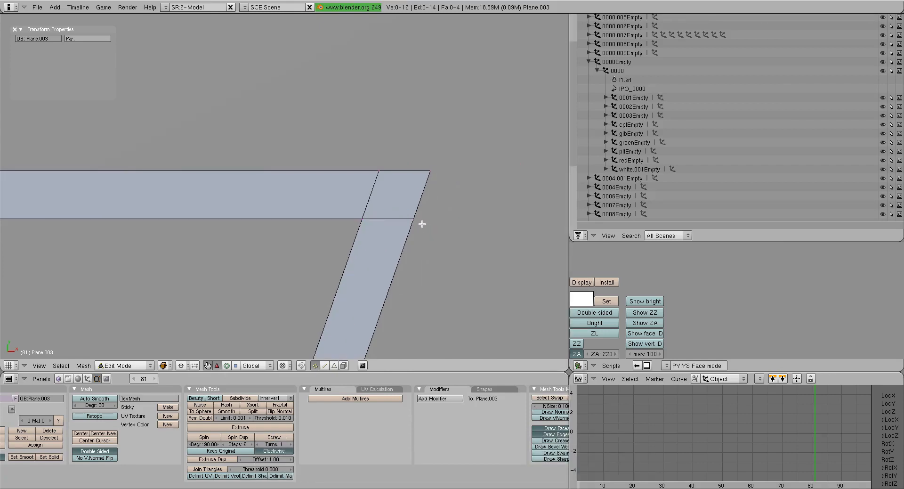
{"action": "right_click", "coordinate": [419, 220]}
{"action": "right_click", "coordinate": [378, 167], "text": "shift"}
{"action": "right_click", "coordinate": [436, 167], "text": "shift"}
{"action": "key", "text": "w"}
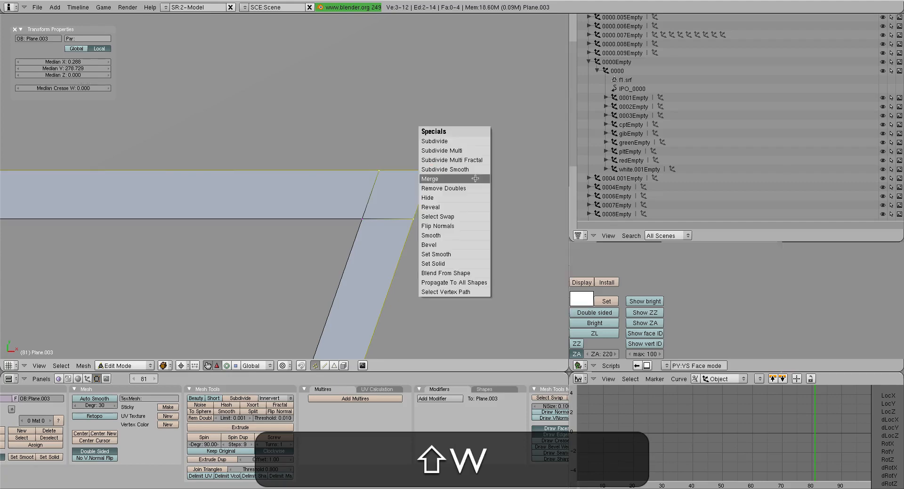
{"action": "left_click", "coordinate": [475, 178]}
{"action": "left_click", "coordinate": [473, 179]}
{"action": "key", "text": "a"}
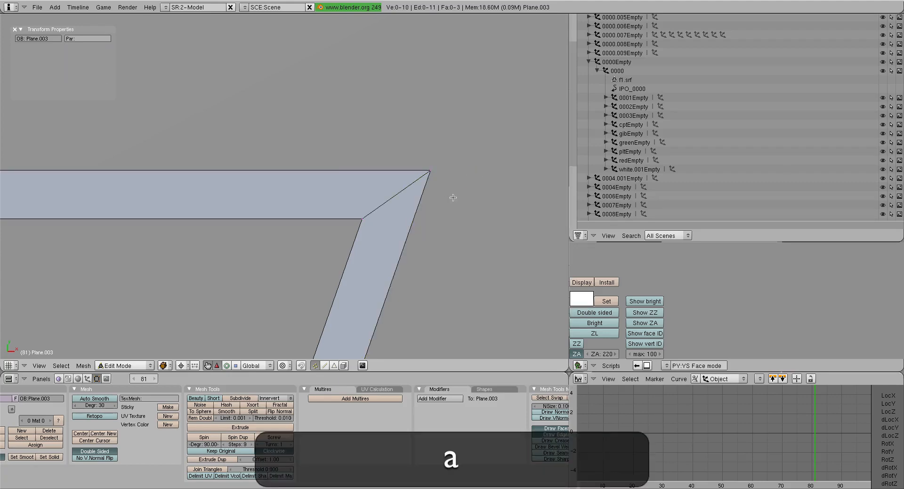
Step: Cut the diagonal strip along the wingtip strip's upper edge with an exact knife line snapped to that strip's end vertices
{"action": "scroll", "coordinate": [380, 251], "scroll_direction": "down", "scroll_amount": 12}
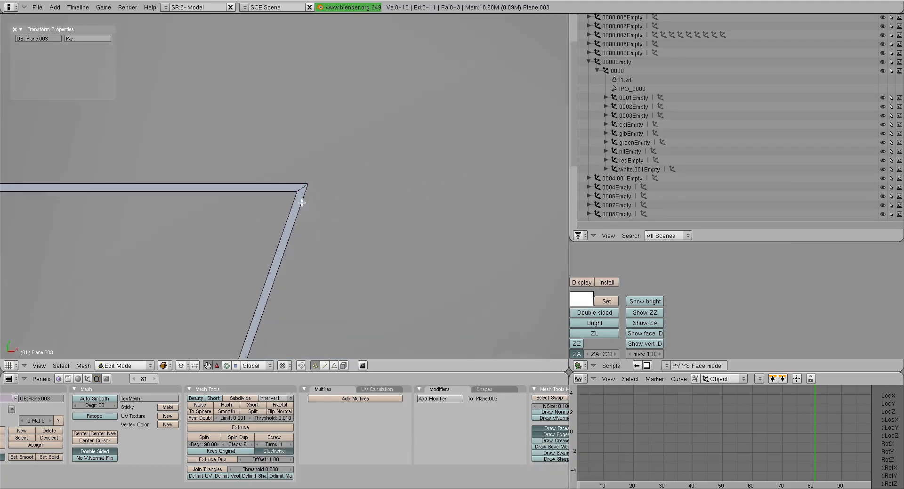
{"action": "scroll", "coordinate": [303, 220], "scroll_direction": "down", "scroll_amount": 2}
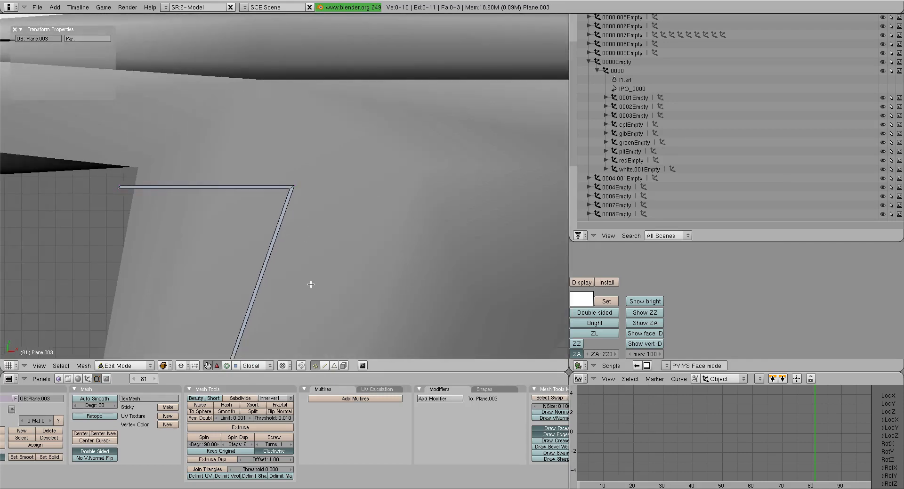
{"action": "mouse_move", "coordinate": [310, 284]}
{"action": "middle_mouse_down", "text": "shift"}
{"action": "mouse_move", "coordinate": [329, 263]}
{"action": "mouse_move", "coordinate": [389, 89]}
{"action": "middle_mouse_up", "text": "shift"}
{"action": "middle_click_drag", "start_coordinate": [332, 305], "coordinate": [379, 93], "text": "shift"}
{"action": "mouse_move", "coordinate": [319, 259]}
{"action": "middle_mouse_down", "text": "shift"}
{"action": "mouse_move", "coordinate": [339, 208]}
{"action": "mouse_move", "coordinate": [431, 224]}
{"action": "middle_mouse_up", "text": "shift"}
{"action": "scroll", "coordinate": [338, 210], "scroll_direction": "up", "scroll_amount": 5}
{"action": "key", "text": "a"}
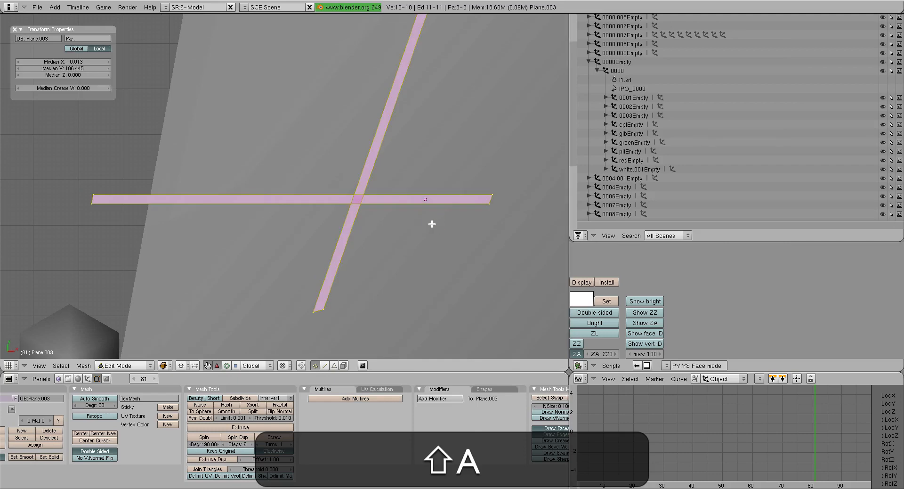
{"action": "key", "text": "k"}
{"action": "left_click", "coordinate": [434, 226]}
{"action": "left_click", "coordinate": [487, 149]}
{"action": "left_click", "coordinate": [492, 194]}
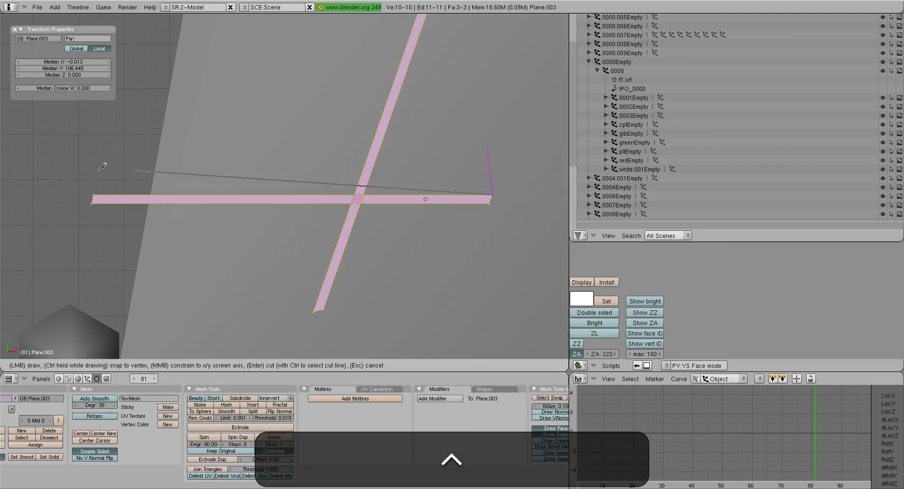
{"action": "left_click", "coordinate": [83, 178], "text": "ctrl"}
{"action": "key", "text": "ctrl+Return"}
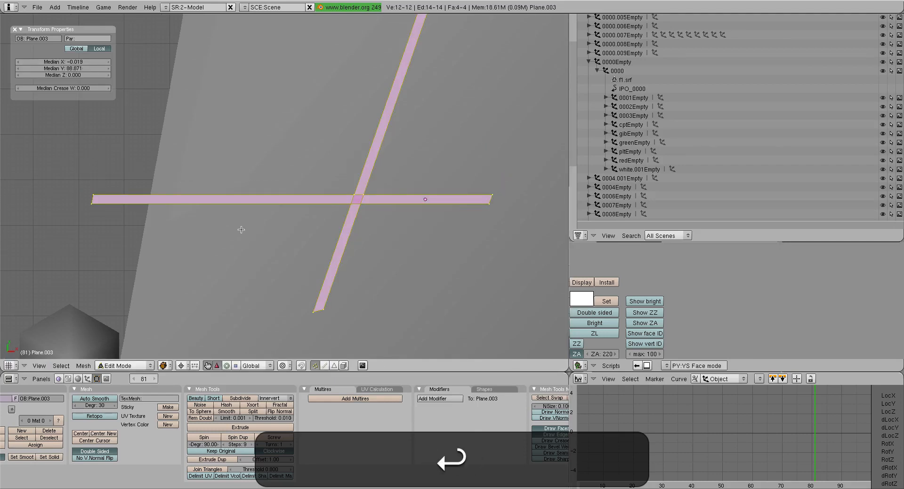
Step: Cut the diagonal strip along the wingtip strip's lower edge with a vertex-snapped exact knife line and clear the selection
{"action": "key", "text": "k"}
{"action": "left_click", "coordinate": [242, 232]}
{"action": "left_click", "coordinate": [492, 211], "text": "ctrl"}
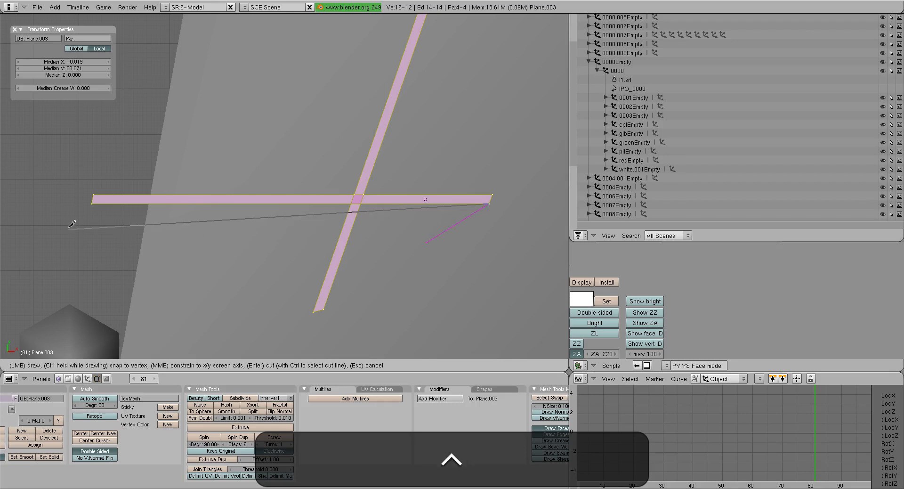
{"action": "key", "text": "ctrl+Return"}
{"action": "key", "text": "a"}
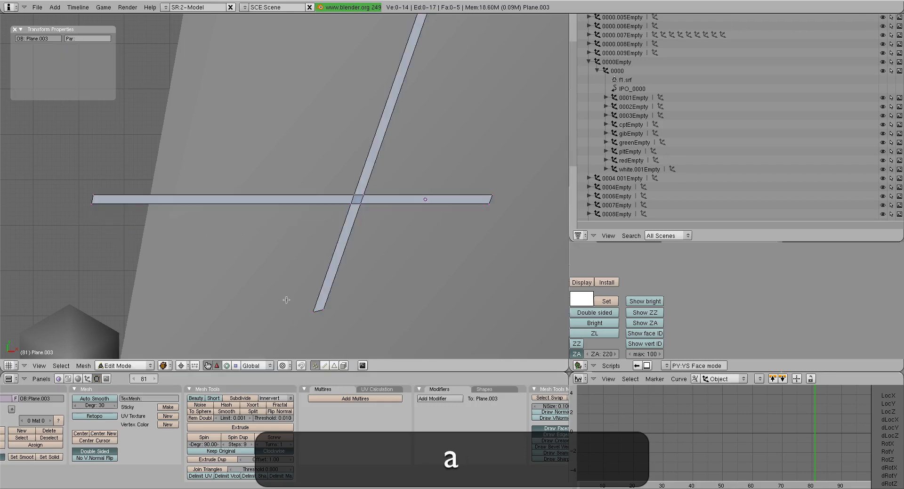
Step: Hide the transform properties and delete the two vertices at the diagonal strip's lower end, beyond the wingtip strip
{"action": "key", "text": "n"}
{"action": "key", "text": "ctrl+z"}
{"action": "key", "text": "b"}
{"action": "left_click_drag", "start_coordinate": [304, 299], "coordinate": [349, 329]}
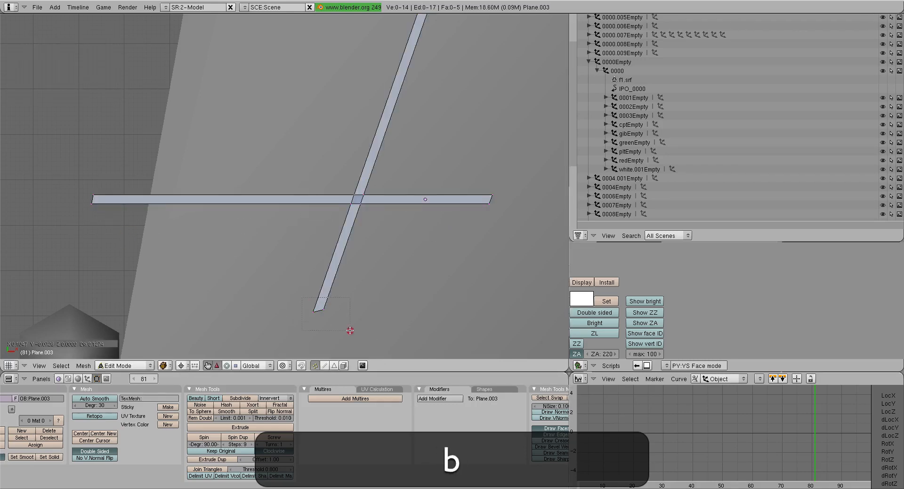
{"action": "key", "text": "x"}
{"action": "left_click", "coordinate": [350, 330]}
Step: Merge the wingtip strip's two forward end vertices into the crossing so the strip stops at the diagonal strip
{"action": "right_click", "coordinate": [490, 204]}
{"action": "right_click", "coordinate": [351, 203], "text": "shift"}
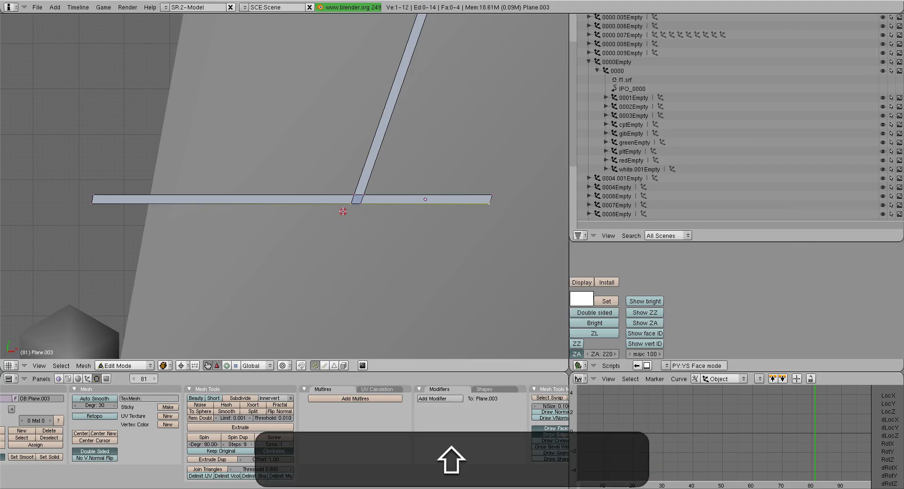
{"action": "key", "text": "w"}
{"action": "left_click", "coordinate": [341, 206]}
{"action": "left_click", "coordinate": [339, 209]}
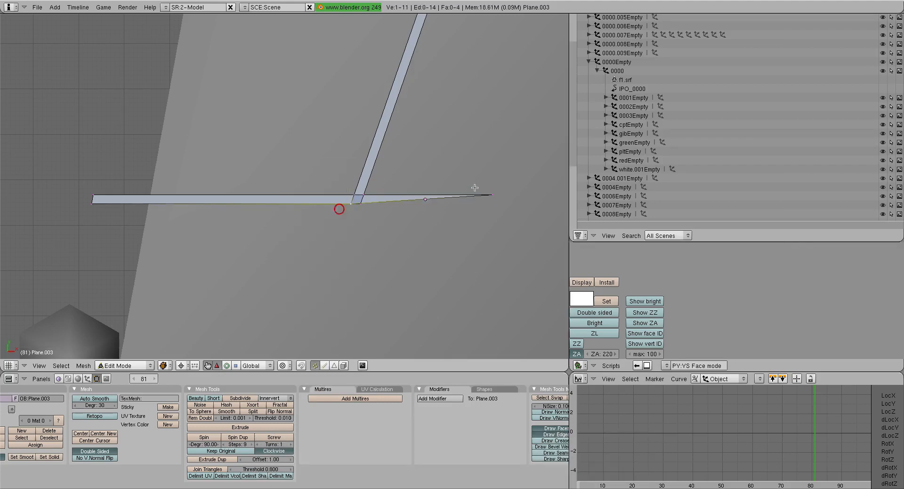
{"action": "key", "text": "w"}
{"action": "left_click", "coordinate": [335, 195]}
{"action": "left_click", "coordinate": [335, 195]}
{"action": "key", "text": "a"}
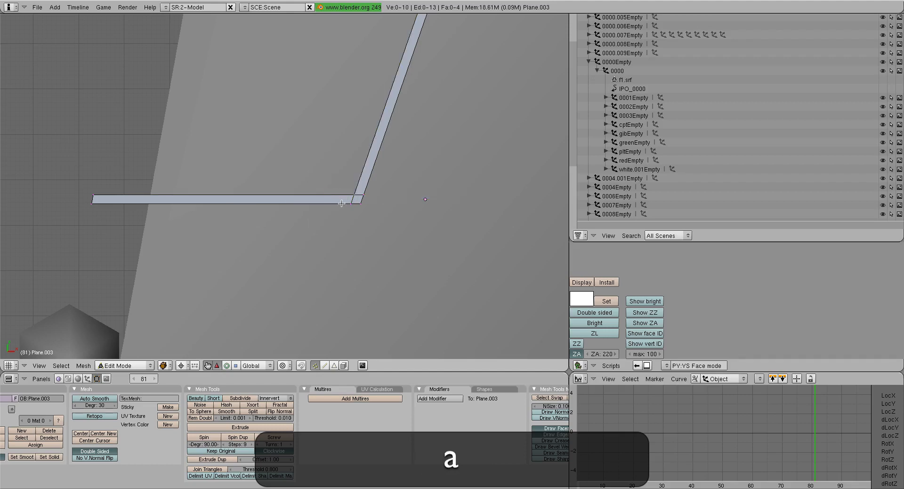
Step: Merge the wingtip crossing's lower rear and upper forward vertices into its outer corner vertex to form a mitred corner
{"action": "right_click", "coordinate": [348, 203]}
{"action": "right_click", "coordinate": [362, 192], "text": "shift"}
{"action": "right_click", "coordinate": [364, 206], "text": "shift"}
{"action": "key", "text": "w"}
{"action": "left_click", "coordinate": [364, 208]}
{"action": "left_click", "coordinate": [364, 208]}
{"action": "key", "text": "a"}
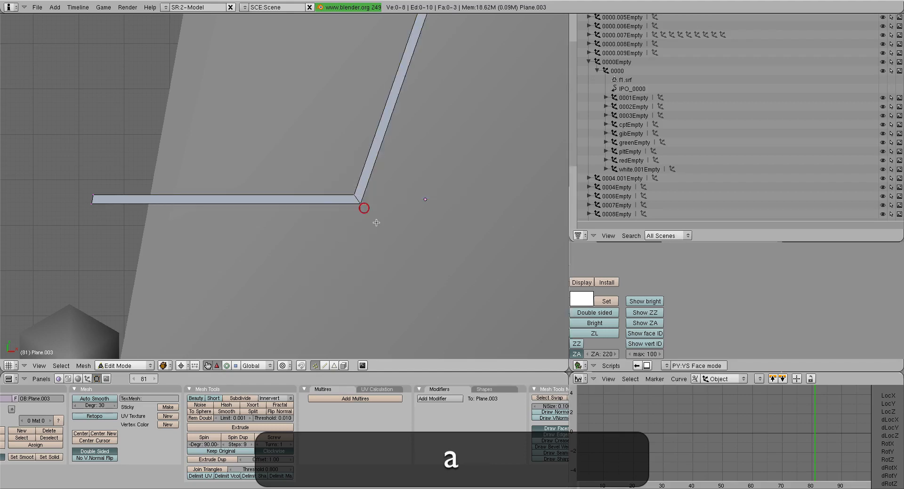
Step: Move the root strip's two rear end vertices about 0.09 along global X onto the wing's trailing edge
{"action": "scroll", "coordinate": [369, 225], "scroll_direction": "down", "scroll_amount": 8}
{"action": "middle_click_drag", "start_coordinate": [356, 132], "coordinate": [368, 252], "text": "shift"}
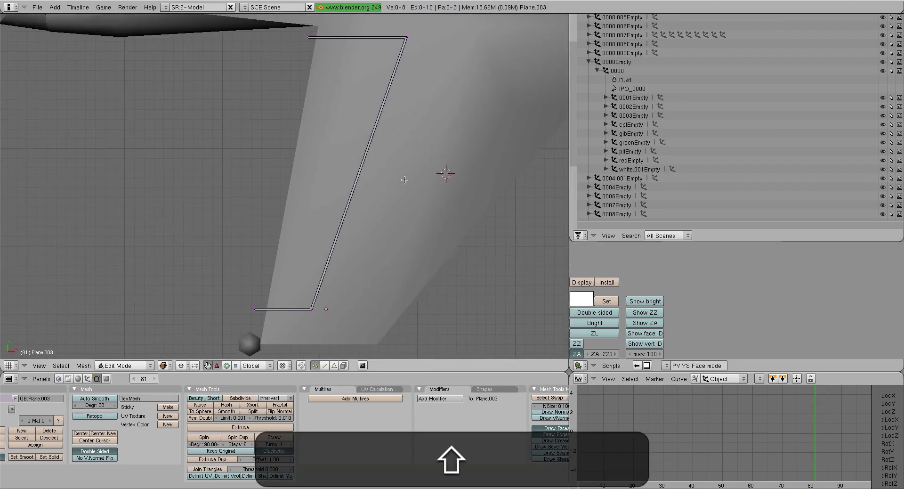
{"action": "middle_click_drag", "start_coordinate": [347, 80], "coordinate": [341, 187], "text": "shift"}
{"action": "scroll", "coordinate": [389, 176], "scroll_direction": "up", "scroll_amount": 2}
{"action": "middle_click_drag", "start_coordinate": [393, 148], "coordinate": [331, 212], "text": "shift"}
{"action": "scroll", "coordinate": [331, 212], "scroll_direction": "up", "scroll_amount": 6}
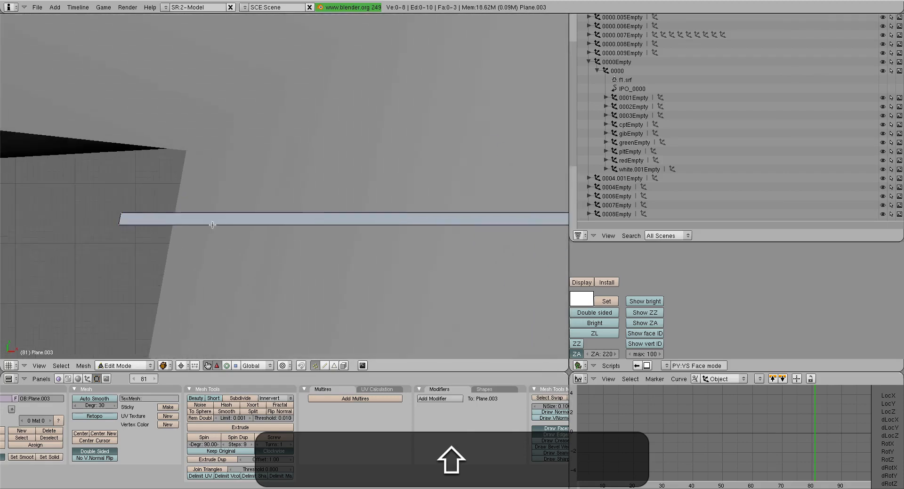
{"action": "middle_click_drag", "start_coordinate": [212, 224], "coordinate": [356, 193], "text": "shift"}
{"action": "scroll", "coordinate": [356, 193], "scroll_direction": "up", "scroll_amount": 2}
{"action": "scroll", "coordinate": [356, 193], "scroll_direction": "up", "scroll_amount": 4}
{"action": "right_click", "coordinate": [219, 135]}
{"action": "right_click", "coordinate": [212, 169], "text": "shift"}
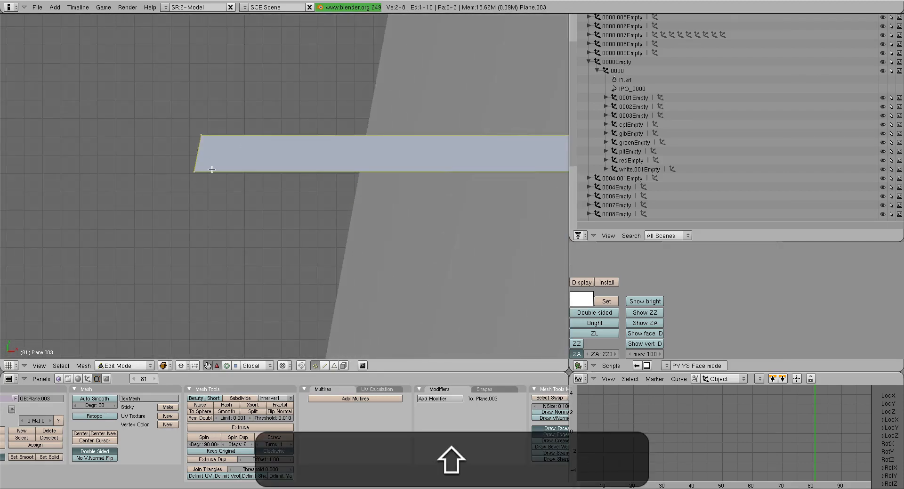
{"action": "key", "text": "g"}
{"action": "key", "text": "x"}
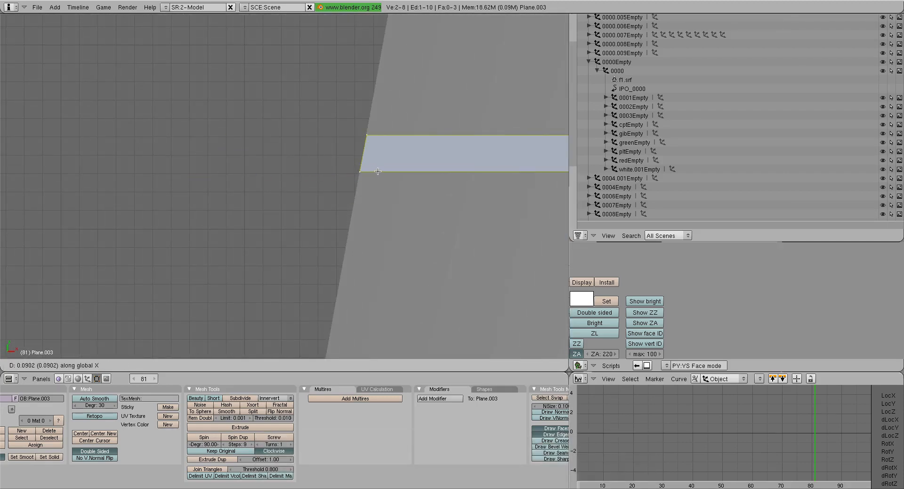
{"action": "left_click", "coordinate": [380, 170]}
Step: Move the wingtip strip's two rear end vertices about 0.13 along global X onto the wing's trailing edge
{"action": "scroll", "coordinate": [380, 170], "scroll_direction": "down", "scroll_amount": 19}
{"action": "middle_click_drag", "start_coordinate": [344, 302], "coordinate": [184, 200], "text": "shift"}
{"action": "scroll", "coordinate": [386, 173], "scroll_direction": "up", "scroll_amount": 6}
{"action": "scroll", "coordinate": [178, 204], "scroll_direction": "up", "scroll_amount": 4}
{"action": "middle_click_drag", "start_coordinate": [78, 196], "coordinate": [206, 204], "text": "shift"}
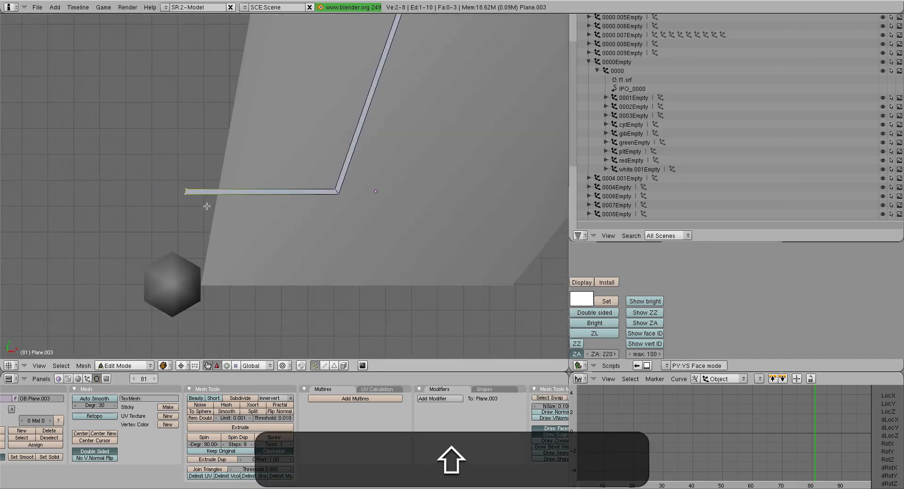
{"action": "scroll", "coordinate": [203, 204], "scroll_direction": "up", "scroll_amount": 2}
{"action": "key", "text": "g"}
{"action": "key", "text": "x"}
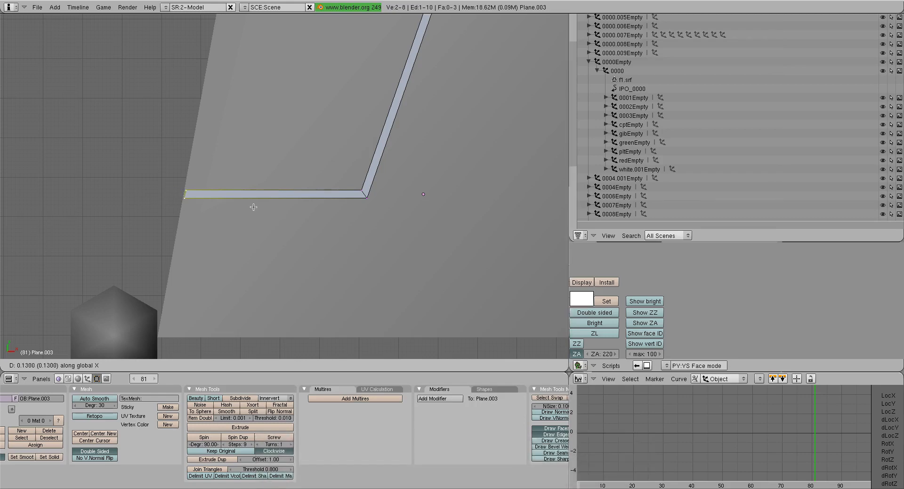
{"action": "left_click", "coordinate": [250, 204]}
Step: Select the whole panel-line mesh and display the model in textured mode
{"action": "scroll", "coordinate": [250, 204], "scroll_direction": "down", "scroll_amount": 4}
{"action": "middle_click_drag", "start_coordinate": [250, 204], "coordinate": [347, 153], "text": "shift"}
{"action": "scroll", "coordinate": [285, 244], "scroll_direction": "down", "scroll_amount": 7}
{"action": "scroll", "coordinate": [258, 325], "scroll_direction": "down", "scroll_amount": 1}
{"action": "scroll", "coordinate": [258, 325], "scroll_direction": "up", "scroll_amount": 3}
{"action": "key", "text": "a"}
{"action": "key", "text": "alt+z"}
{"action": "key", "text": "alt+shift+z"}
Step: Switch the panel-line mesh to Vertex Paint mode and fill its vertex colour with black (000000)
{"action": "left_click", "coordinate": [122, 366]}
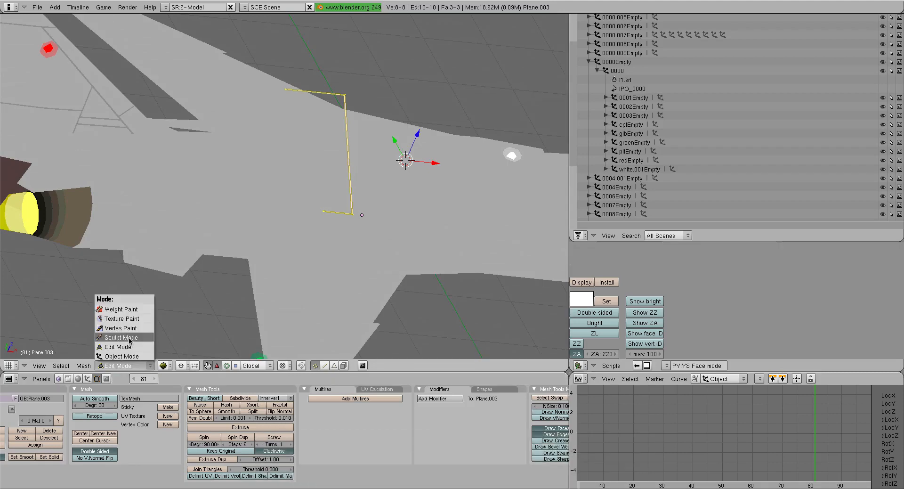
{"action": "left_click", "coordinate": [130, 331]}
{"action": "left_click", "coordinate": [256, 403]}
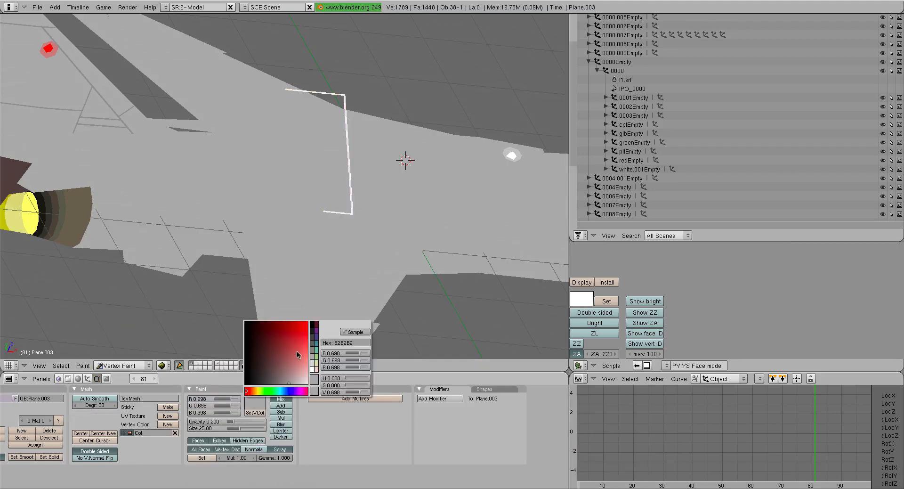
{"action": "left_click", "coordinate": [314, 325]}
{"action": "left_click", "coordinate": [255, 403]}
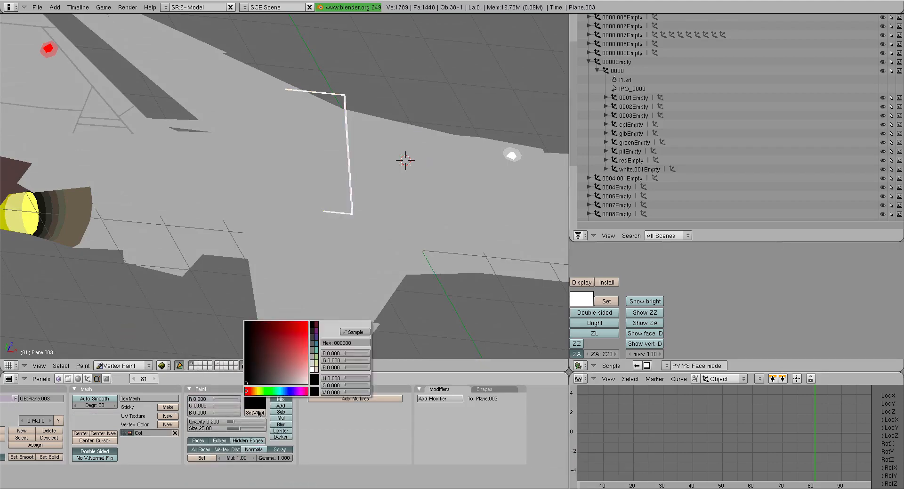
{"action": "left_click", "coordinate": [259, 414]}
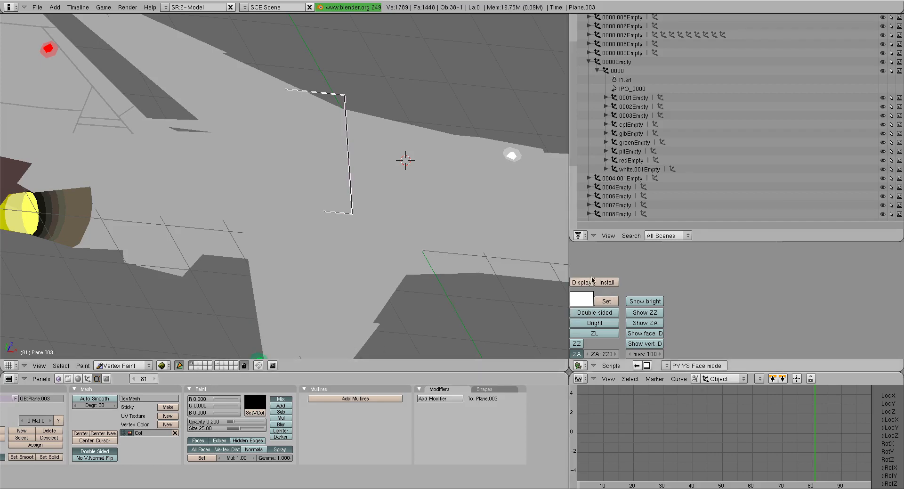
Step: Return to editing the panel-line mesh and set its faces' ZA transparency level to 180
{"action": "key", "text": "Tab"}
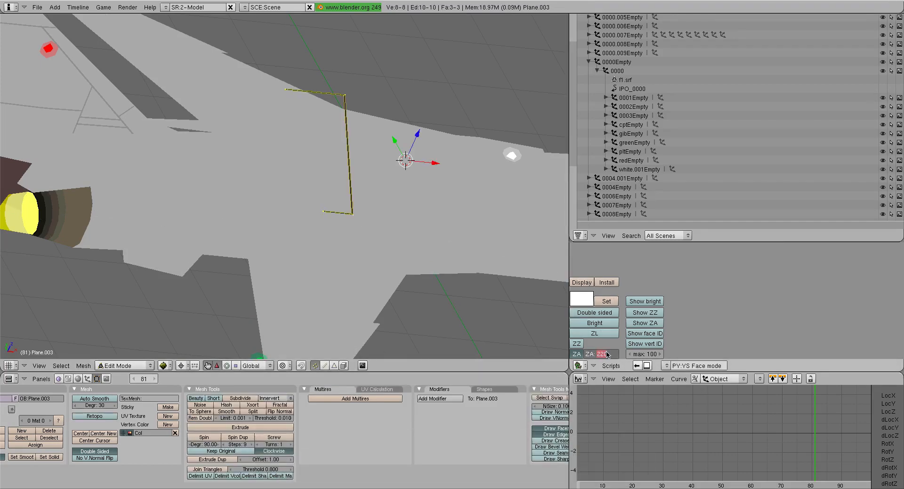
{"action": "type", "text": "180"}
{"action": "key", "text": "Return"}
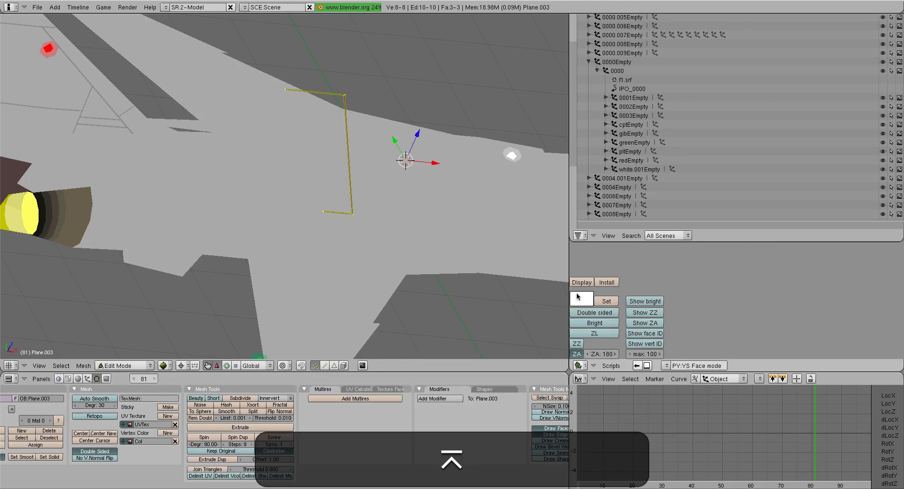
Step: Examine the panel lines' transparency and their height relative to the wing surface in textured and solid display
{"action": "scroll", "coordinate": [325, 239], "scroll_direction": "down", "scroll_amount": 2}
{"action": "middle_click_drag", "start_coordinate": [325, 238], "coordinate": [299, 281]}
{"action": "key", "text": "Tab"}
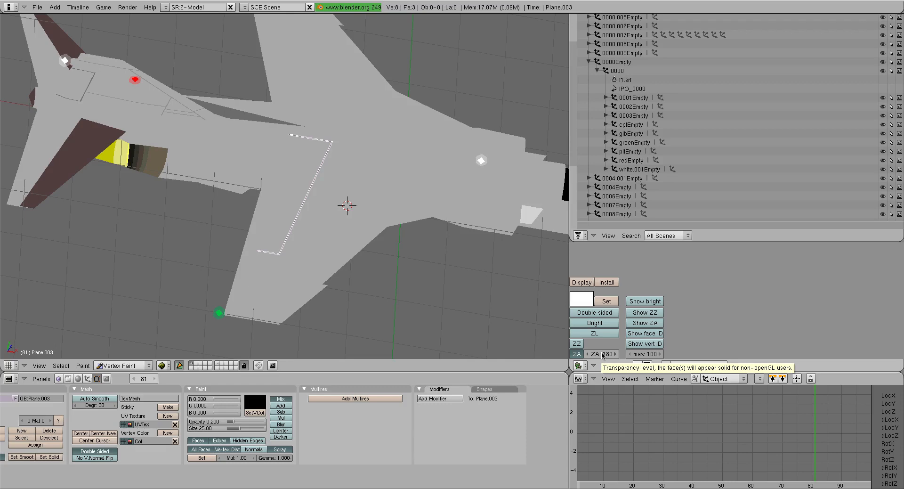
{"action": "key", "text": "7"}
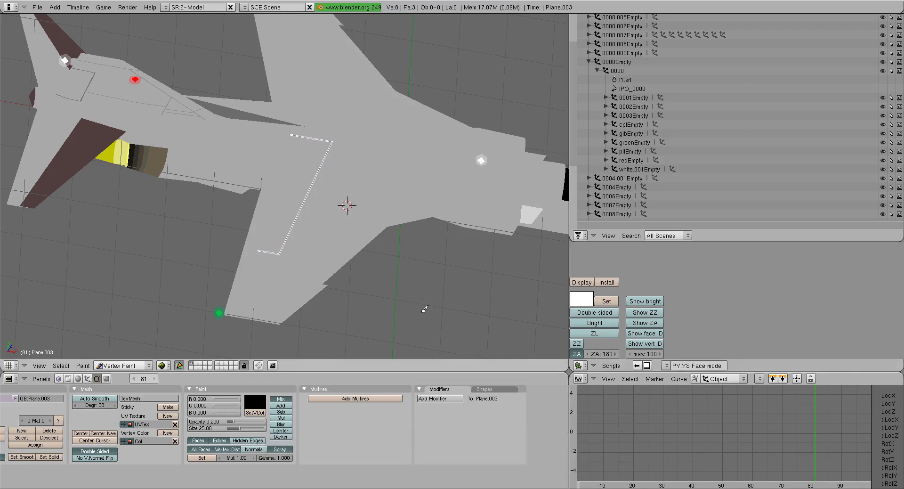
{"action": "key", "text": "7"}
{"action": "mouse_move", "coordinate": [266, 259]}
{"action": "middle_mouse_down", "text": "shift"}
{"action": "mouse_move", "coordinate": [289, 219]}
{"action": "mouse_move", "coordinate": [369, 177]}
{"action": "mouse_move", "coordinate": [339, 188]}
{"action": "middle_mouse_up", "text": "shift"}
{"action": "scroll", "coordinate": [289, 219], "scroll_direction": "up", "scroll_amount": 2}
{"action": "key", "text": "Tab"}
{"action": "key", "text": "z"}
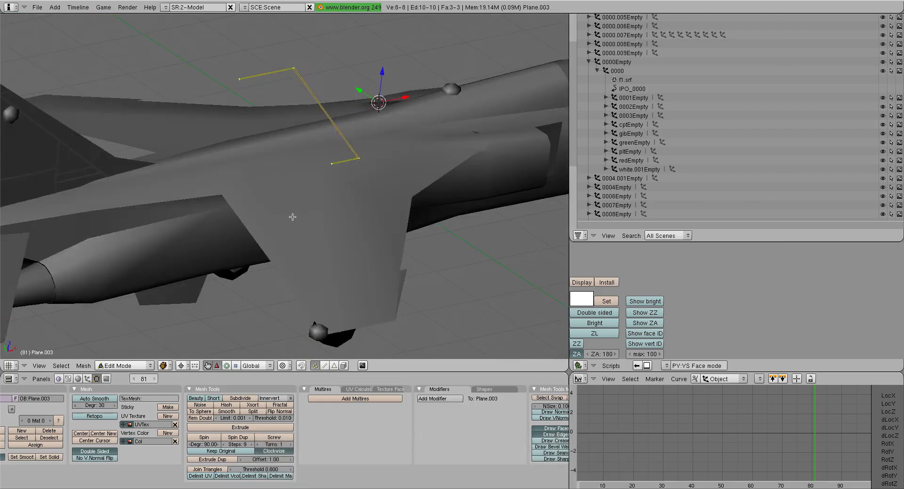
{"action": "key", "text": "Tab"}
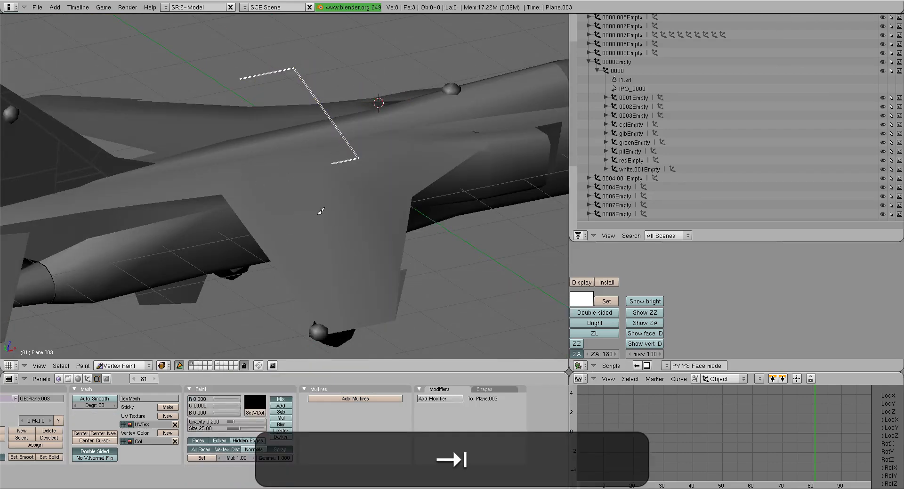
Step: Return the panel-line mesh to Object Mode and add a Shrinkwrap modifier to it
{"action": "left_click", "coordinate": [125, 365]}
{"action": "left_click", "coordinate": [123, 357]}
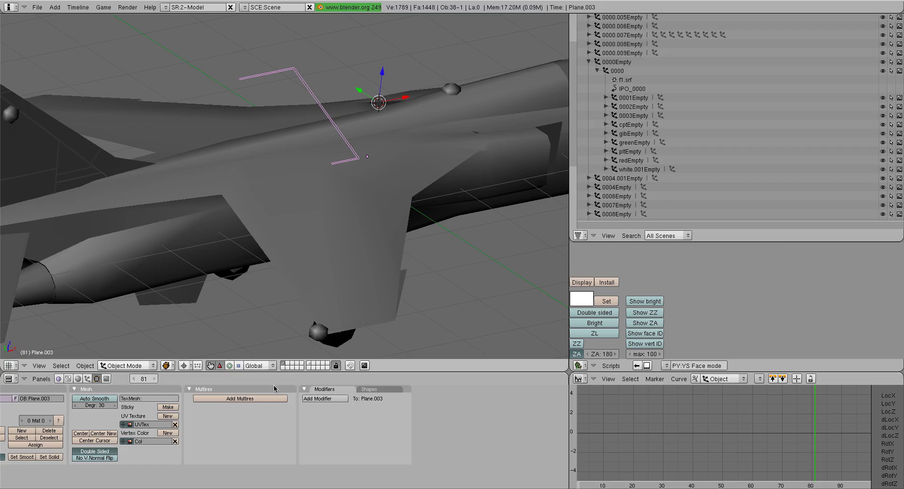
{"action": "left_click", "coordinate": [325, 398]}
{"action": "left_click", "coordinate": [330, 356]}
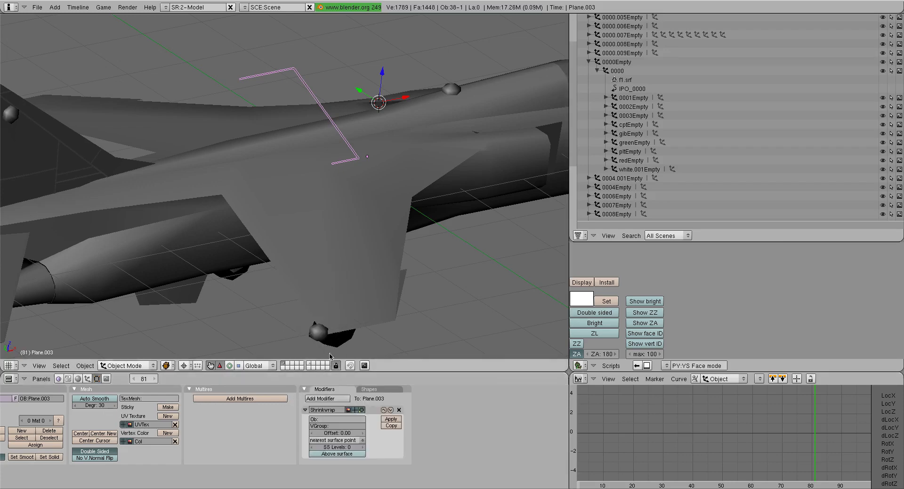
Step: Copy the jet body's object name, 0000, and set it as the target of the panel-line mesh's Shrinkwrap modifier
{"action": "left_click", "coordinate": [324, 419]}
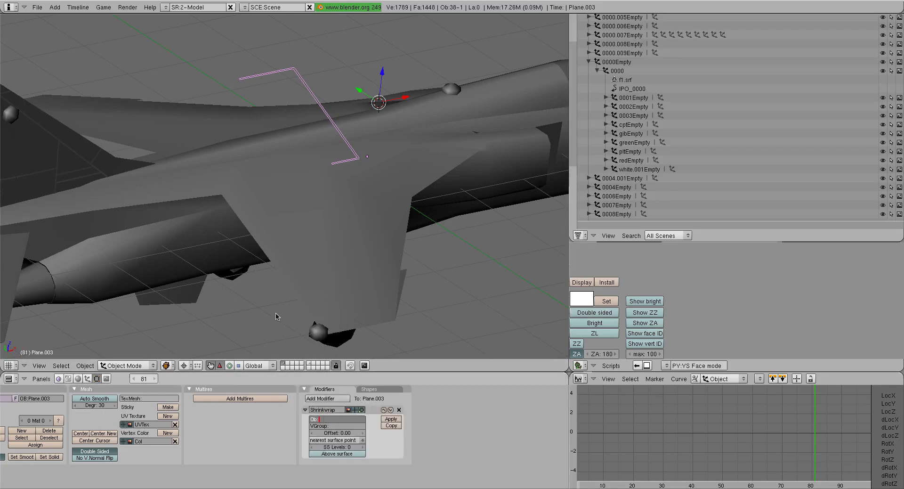
{"action": "right_click", "coordinate": [311, 209]}
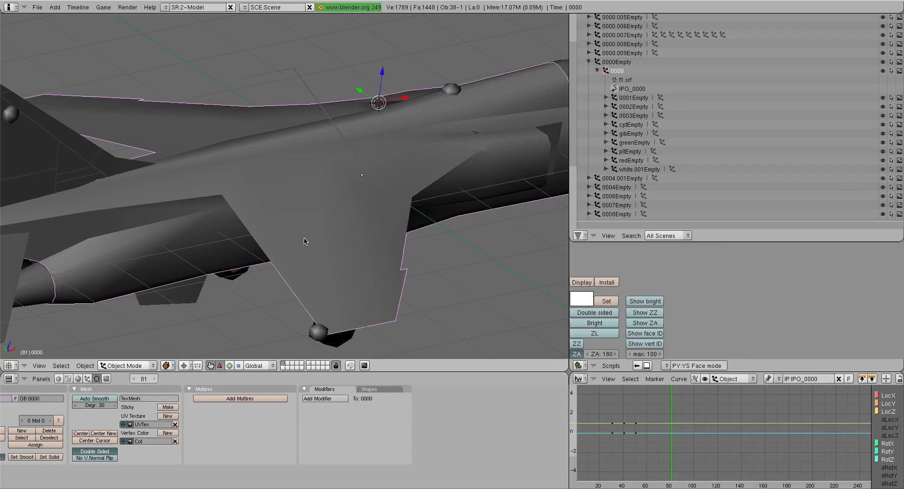
{"action": "key", "text": "n"}
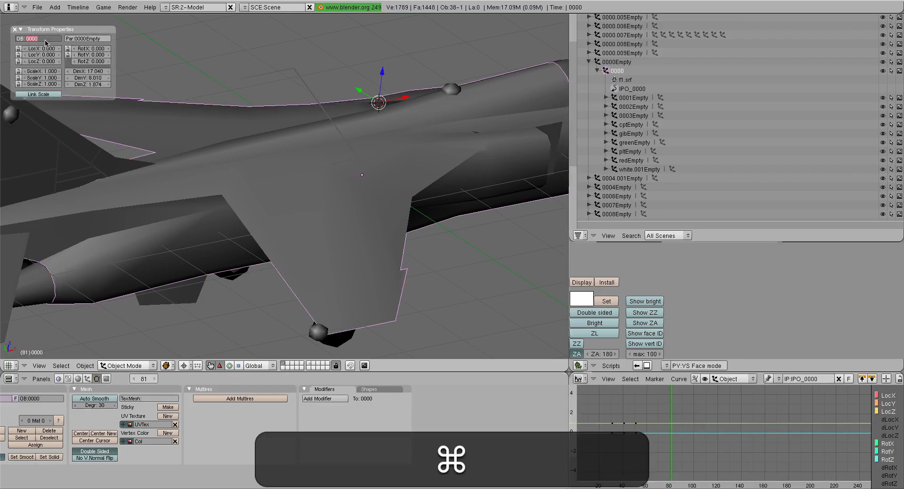
{"action": "key", "text": "super+c"}
{"action": "right_click", "coordinate": [340, 139]}
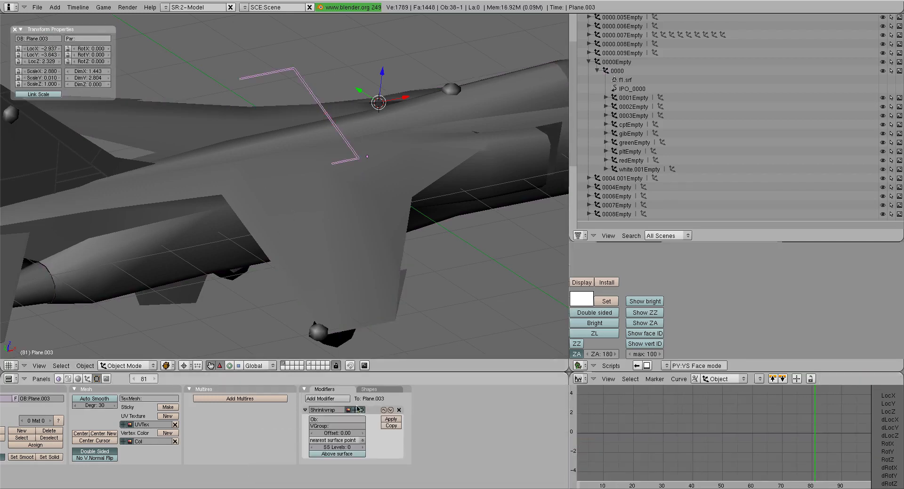
{"action": "left_click", "coordinate": [330, 419]}
{"action": "key", "text": "super+v"}
Step: Set the Shrinkwrap offset to 0.01 and its type to projection along Z, with the Negative direction enabled
{"action": "left_click", "coordinate": [337, 433]}
{"action": "left_click", "coordinate": [337, 433]}
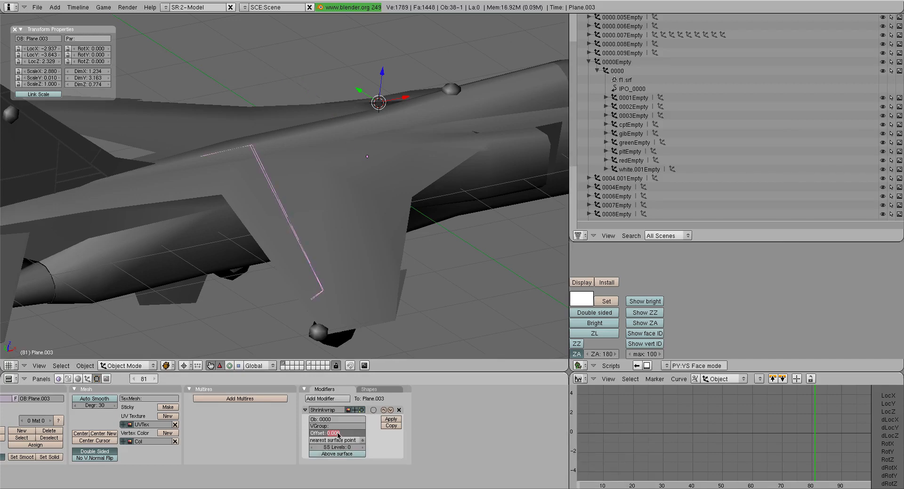
{"action": "type", "text": "0.01"}
{"action": "key", "text": "Return"}
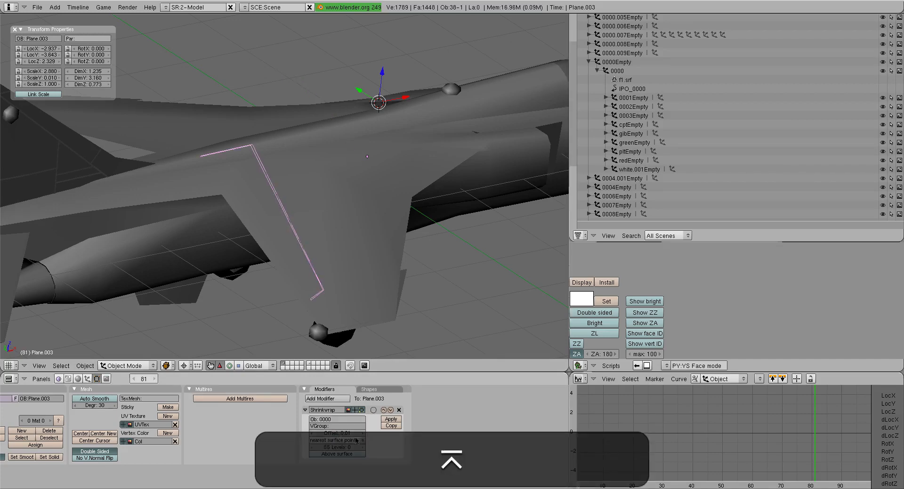
{"action": "left_click", "coordinate": [357, 440]}
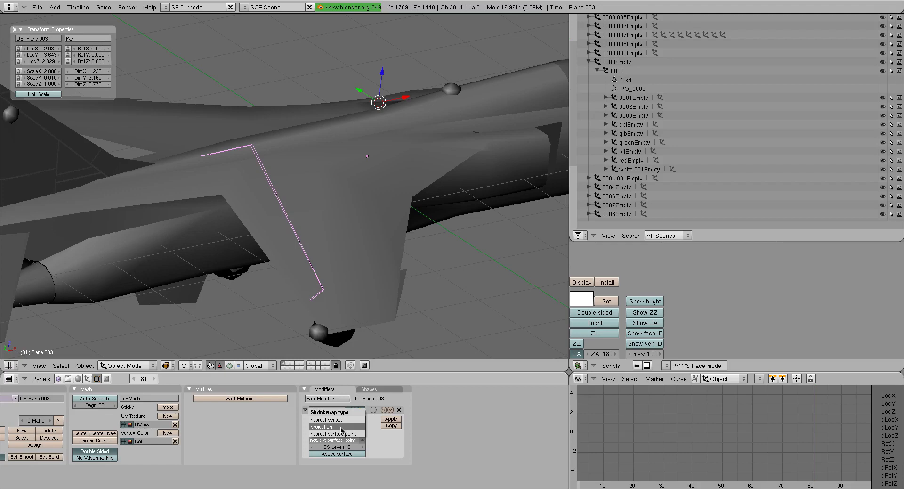
{"action": "left_click", "coordinate": [341, 427]}
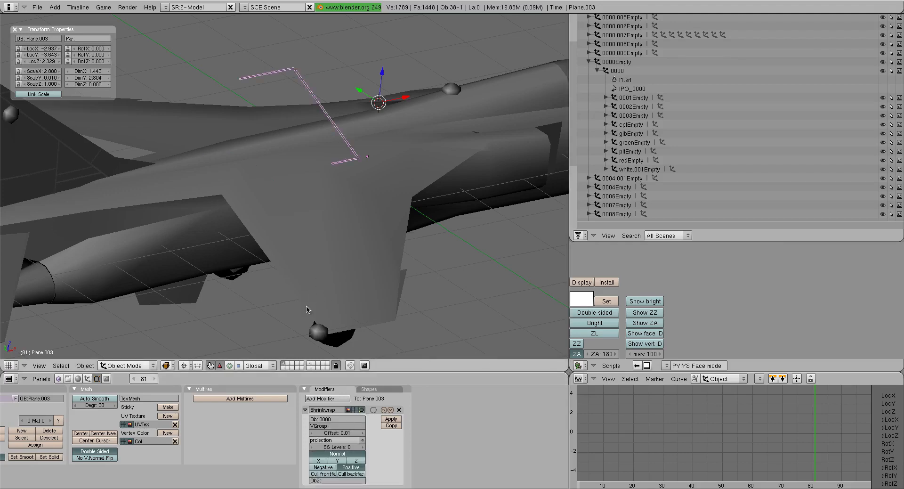
{"action": "left_click", "coordinate": [355, 460]}
{"action": "left_click", "coordinate": [331, 469]}
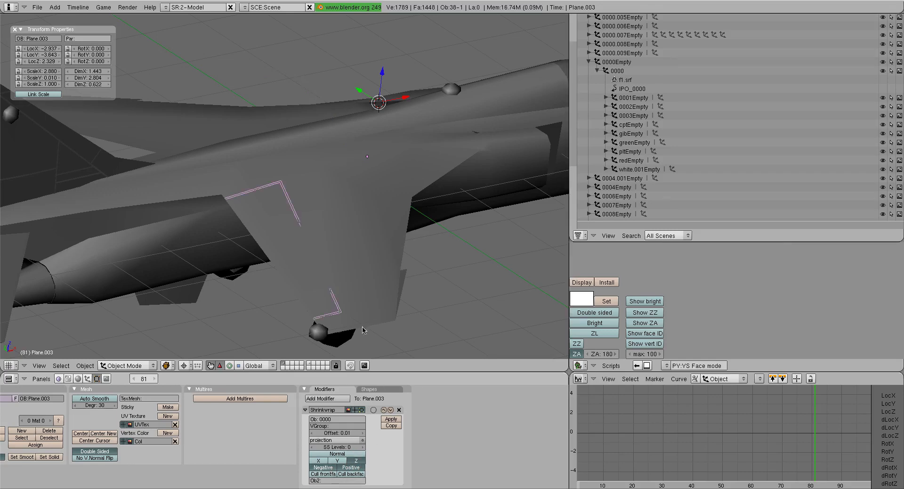
Step: Examine how the projected panel lines sit on the wing in textured display, from an angle and from above
{"action": "middle_click_drag", "start_coordinate": [313, 242], "coordinate": [281, 226]}
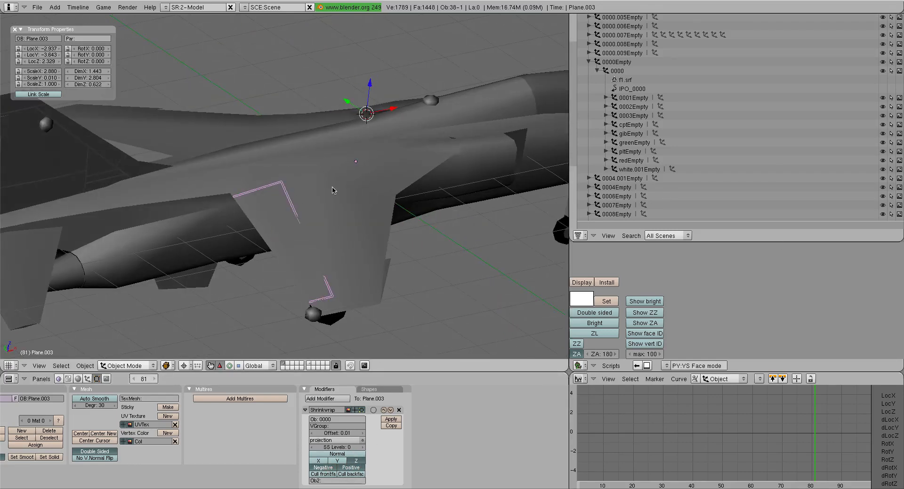
{"action": "key", "text": "a"}
{"action": "key", "text": "alt+z"}
{"action": "middle_click_drag", "start_coordinate": [386, 262], "coordinate": [345, 245]}
{"action": "right_click", "coordinate": [316, 233]}
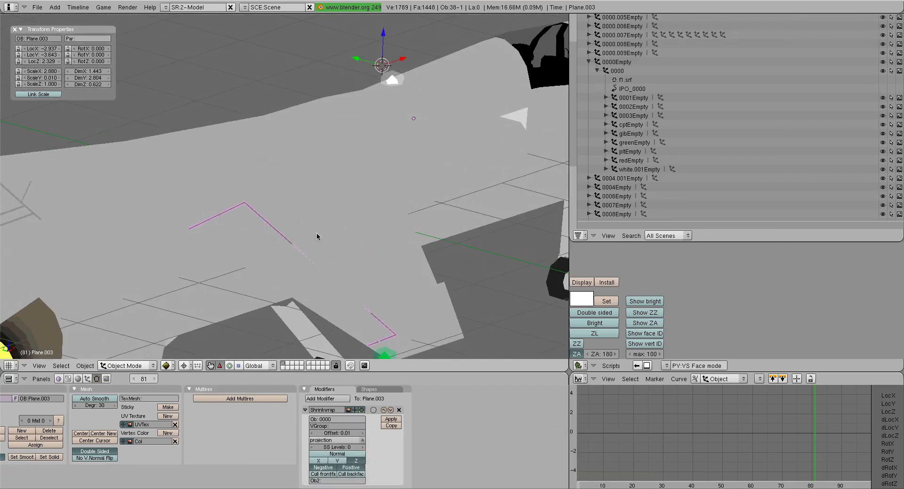
{"action": "key", "text": "KP_7"}
{"action": "key", "text": "shift+KP_7"}
{"action": "middle_click_drag", "start_coordinate": [319, 235], "coordinate": [335, 208], "text": "shift"}
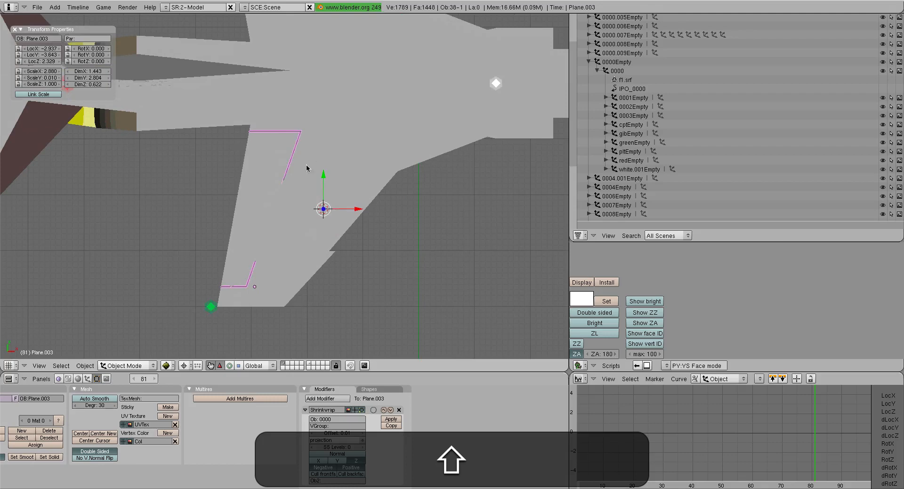
Step: Knife-cut the long panel-line strip and the short wingtip strip where the wing's diagonal edge crosses them
{"action": "key", "text": "Tab"}
{"action": "key", "text": "z"}
{"action": "key", "text": "z"}
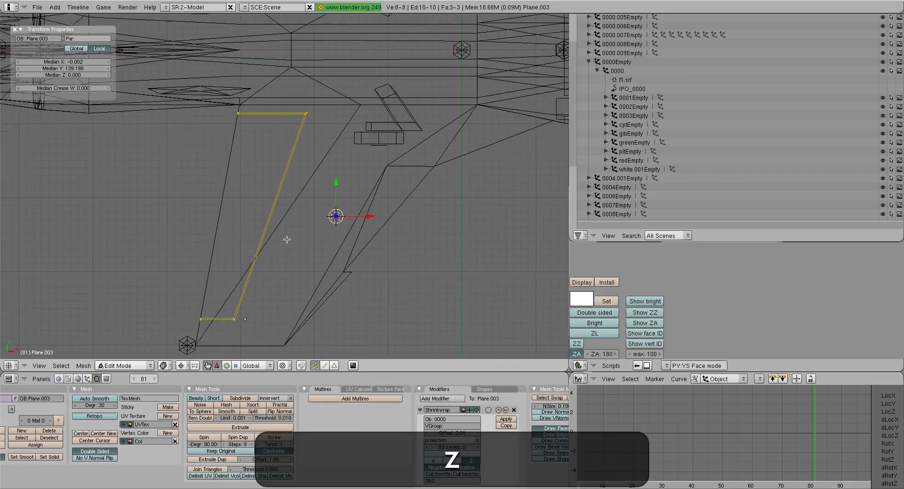
{"action": "scroll", "coordinate": [287, 240], "scroll_direction": "up", "scroll_amount": 2}
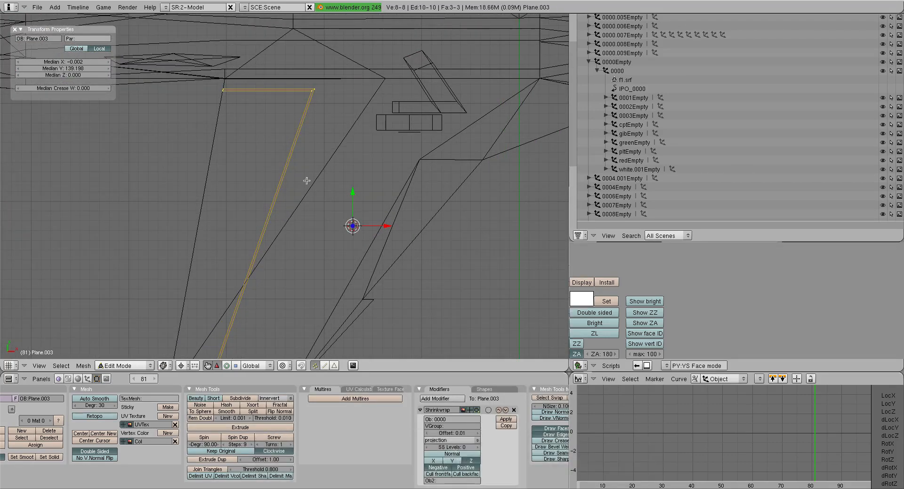
{"action": "middle_click_drag", "start_coordinate": [238, 321], "coordinate": [348, 158], "text": "shift"}
{"action": "scroll", "coordinate": [349, 161], "scroll_direction": "down", "scroll_amount": 3}
{"action": "scroll", "coordinate": [236, 271], "scroll_direction": "up", "scroll_amount": 3}
{"action": "scroll", "coordinate": [343, 155], "scroll_direction": "up", "scroll_amount": 2}
{"action": "left_click", "coordinate": [343, 157]}
{"action": "scroll", "coordinate": [349, 158], "scroll_direction": "down", "scroll_amount": 1}
{"action": "key", "text": "shift+k"}
{"action": "left_click", "coordinate": [350, 157]}
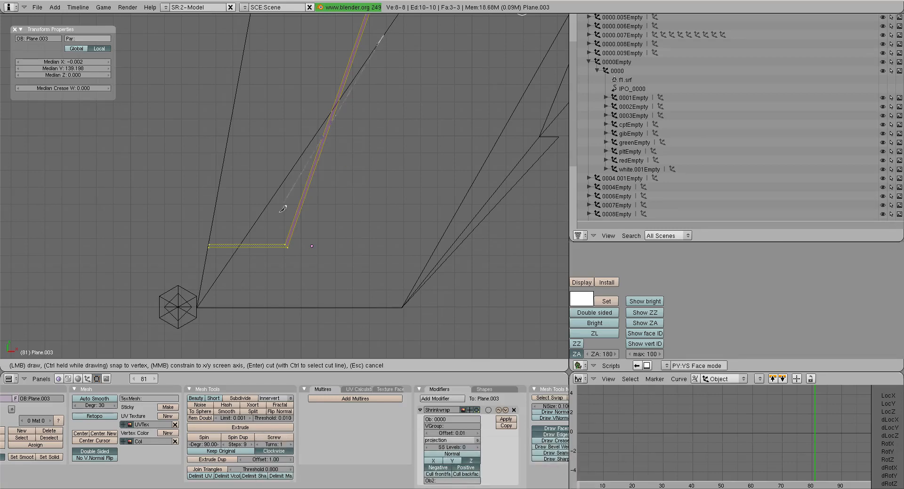
{"action": "left_click_drag", "start_coordinate": [282, 209], "coordinate": [213, 289]}
{"action": "left_click", "coordinate": [210, 288]}
{"action": "key", "text": "Return"}
Step: Leave Edit Mode and examine how the cut strips follow the wing surface in solid and textured display
{"action": "scroll", "coordinate": [281, 225], "scroll_direction": "down", "scroll_amount": 2}
{"action": "middle_click_drag", "start_coordinate": [313, 173], "coordinate": [289, 223], "text": "shift"}
{"action": "key", "text": "z"}
{"action": "key", "text": "Tab"}
{"action": "key", "text": "a"}
{"action": "mouse_move", "coordinate": [335, 188]}
{"action": "middle_mouse_down"}
{"action": "mouse_move", "coordinate": [346, 113]}
{"action": "mouse_move", "coordinate": [232, 172]}
{"action": "mouse_move", "coordinate": [184, 176]}
{"action": "mouse_move", "coordinate": [220, 127]}
{"action": "mouse_move", "coordinate": [199, 174]}
{"action": "mouse_move", "coordinate": [240, 185]}
{"action": "mouse_move", "coordinate": [316, 234]}
{"action": "mouse_move", "coordinate": [290, 262]}
{"action": "mouse_move", "coordinate": [249, 242]}
{"action": "middle_mouse_up"}
{"action": "key", "text": "alt+z"}
{"action": "key", "text": "z"}
{"action": "right_click", "coordinate": [270, 206]}
{"action": "key", "text": "z"}
{"action": "key", "text": "z"}
{"action": "key", "text": "a"}
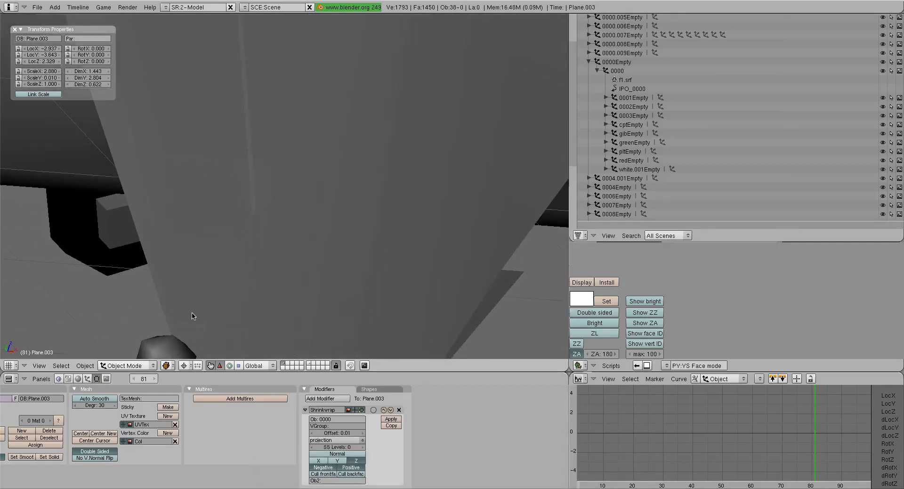
Step: Apply smooth shading to the panel-line mesh, then deselect it
{"action": "right_click", "coordinate": [258, 305]}
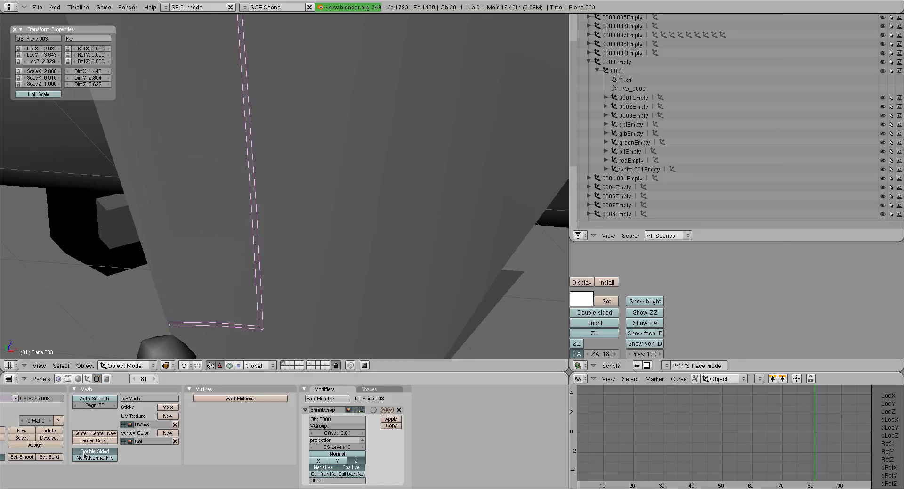
{"action": "left_click", "coordinate": [32, 458]}
{"action": "key", "text": "a"}
Step: Examine the panel lines on the whole jet in textured display from several angles and distances
{"action": "scroll", "coordinate": [250, 172], "scroll_direction": "down", "scroll_amount": 7}
{"action": "key", "text": "alt+z"}
{"action": "mouse_move", "coordinate": [248, 170]}
{"action": "middle_mouse_down"}
{"action": "mouse_move", "coordinate": [298, 201]}
{"action": "mouse_move", "coordinate": [284, 229]}
{"action": "middle_mouse_up"}
{"action": "scroll", "coordinate": [258, 149], "scroll_direction": "down", "scroll_amount": 5}
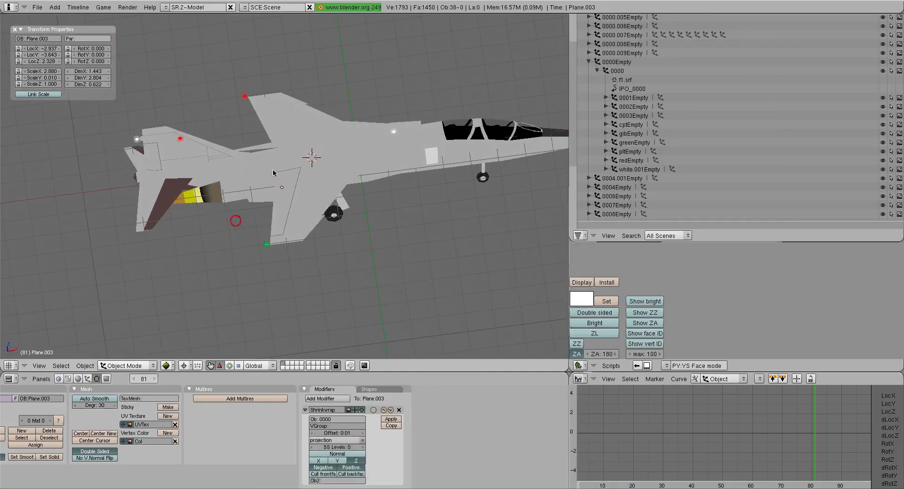
{"action": "scroll", "coordinate": [320, 198], "scroll_direction": "up", "scroll_amount": 4}
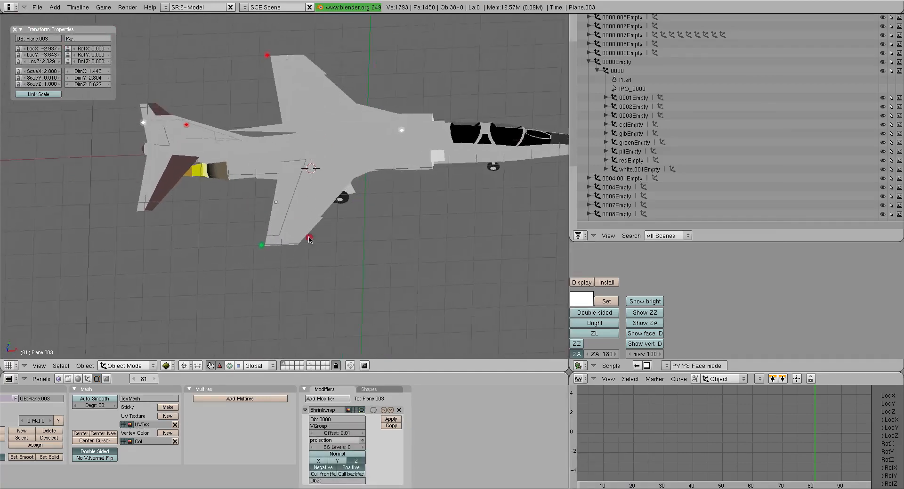
{"action": "scroll", "coordinate": [292, 222], "scroll_direction": "down", "scroll_amount": 3}
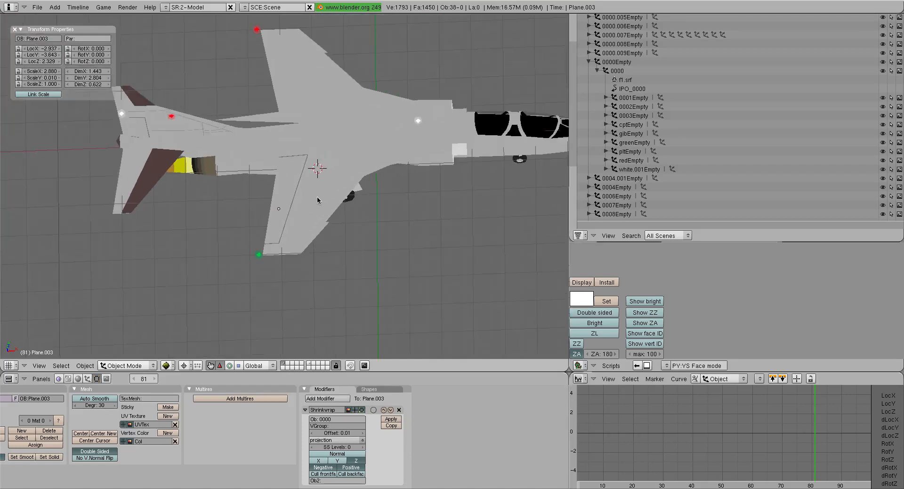
{"action": "middle_click_drag", "start_coordinate": [317, 196], "coordinate": [256, 240]}
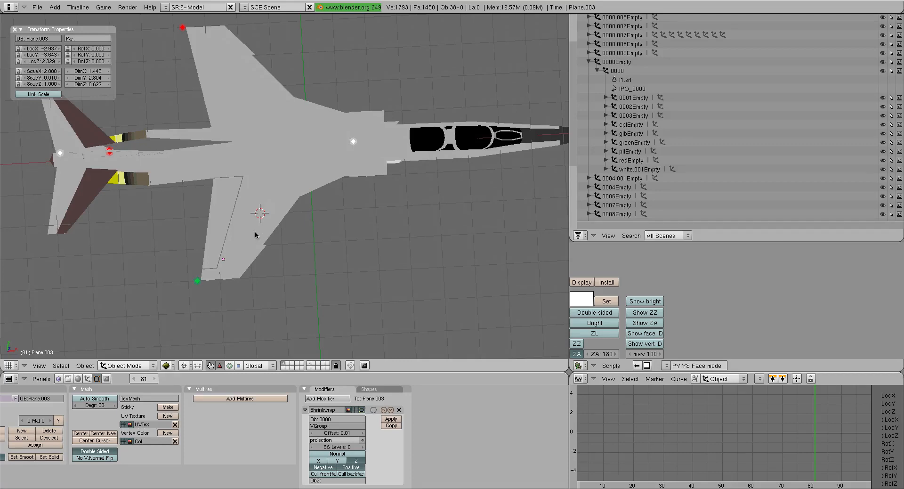
Step: Add a new plane over the opposite wing, working from the top view
{"action": "key", "text": "KP_7"}
{"action": "key", "text": "z"}
{"action": "scroll", "coordinate": [308, 231], "scroll_direction": "up", "scroll_amount": 3}
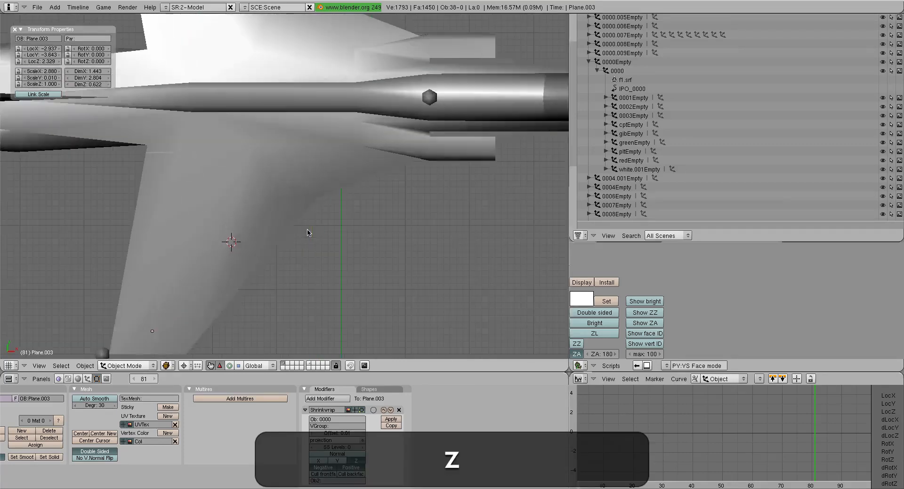
{"action": "key", "text": "alt+shift+z"}
{"action": "scroll", "coordinate": [262, 207], "scroll_direction": "down", "scroll_amount": 3}
{"action": "scroll", "coordinate": [255, 189], "scroll_direction": "up", "scroll_amount": 5, "text": "shift"}
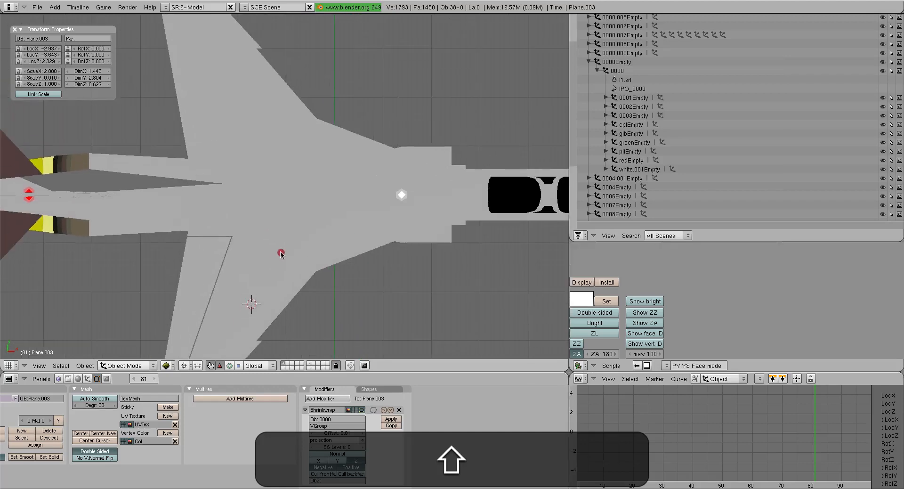
{"action": "key", "text": "Tab"}
{"action": "key", "text": "Tab"}
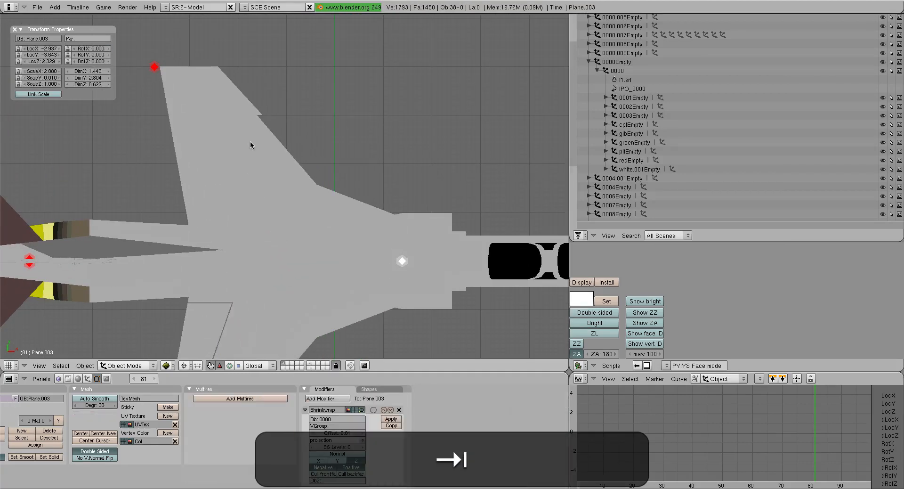
{"action": "key", "text": "space"}
{"action": "mouse_move", "coordinate": [305, 141]}
{"action": "left_click", "coordinate": [348, 140]}
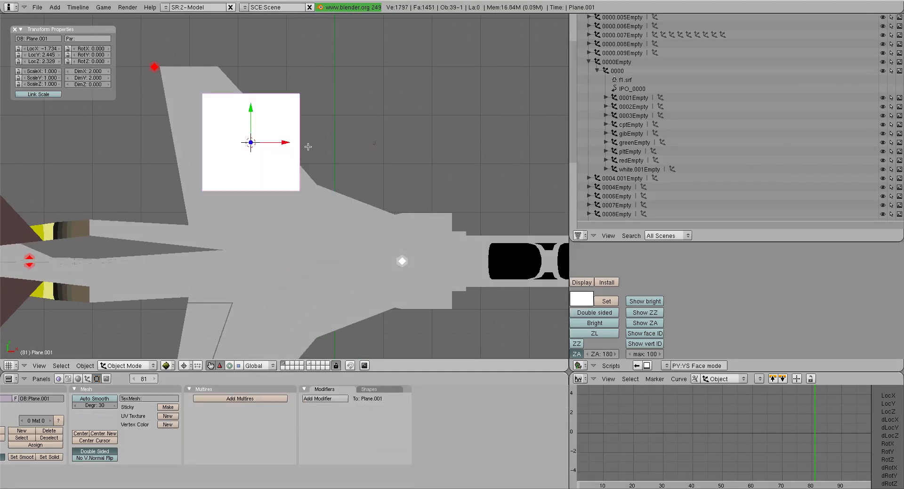
Step: Move two opposite corner vertices of the new plane inward to form an irregular four-sided panel over the wing
{"action": "key", "text": "z"}
{"action": "key", "text": "shift+z"}
{"action": "scroll", "coordinate": [324, 154], "scroll_direction": "up", "scroll_amount": 2}
{"action": "scroll", "coordinate": [324, 154], "scroll_direction": "down", "scroll_amount": 1}
{"action": "middle_click_drag", "start_coordinate": [324, 154], "coordinate": [356, 190], "text": "shift"}
{"action": "key", "text": "shift+a"}
{"action": "right_click", "coordinate": [349, 118]}
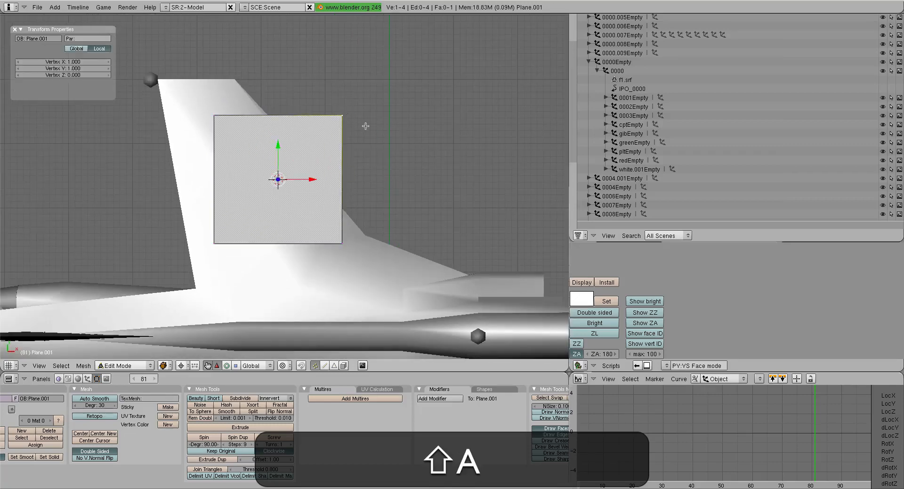
{"action": "key", "text": "g"}
{"action": "left_click", "coordinate": [291, 148]}
{"action": "key", "text": "a"}
{"action": "right_click", "coordinate": [216, 240]}
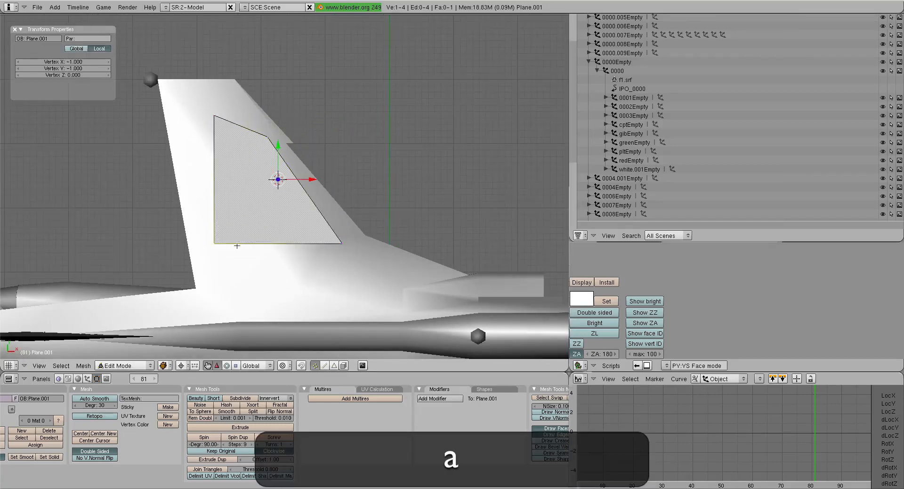
{"action": "key", "text": "g"}
{"action": "left_click", "coordinate": [242, 186]}
Step: Extrude the plane's rear inner corner vertex into a six-segment outline that runs toward the fuselage and back near the front inner corner
{"action": "key", "text": "e"}
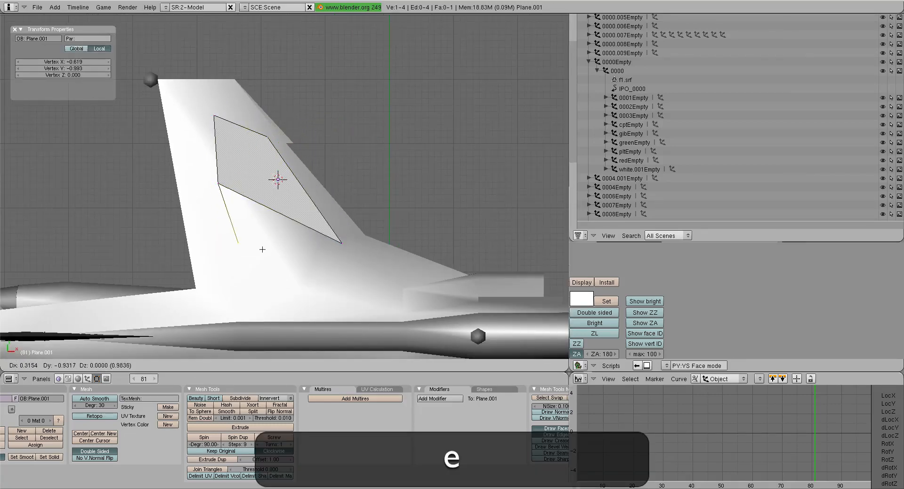
{"action": "left_click", "coordinate": [262, 250]}
{"action": "key", "text": "e"}
{"action": "left_click", "coordinate": [319, 309]}
{"action": "key", "text": "e"}
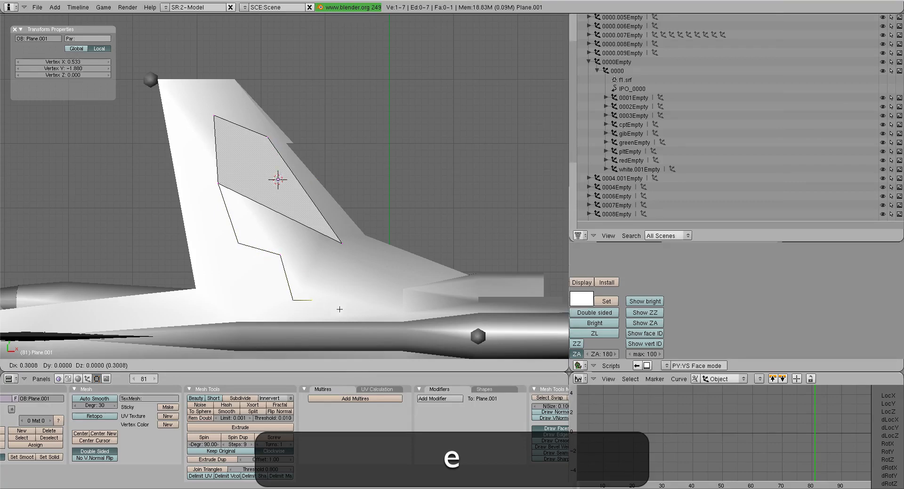
{"action": "left_click", "coordinate": [344, 309]}
{"action": "key", "text": "e"}
{"action": "left_click", "coordinate": [342, 284]}
{"action": "key", "text": "e"}
{"action": "left_click", "coordinate": [362, 255]}
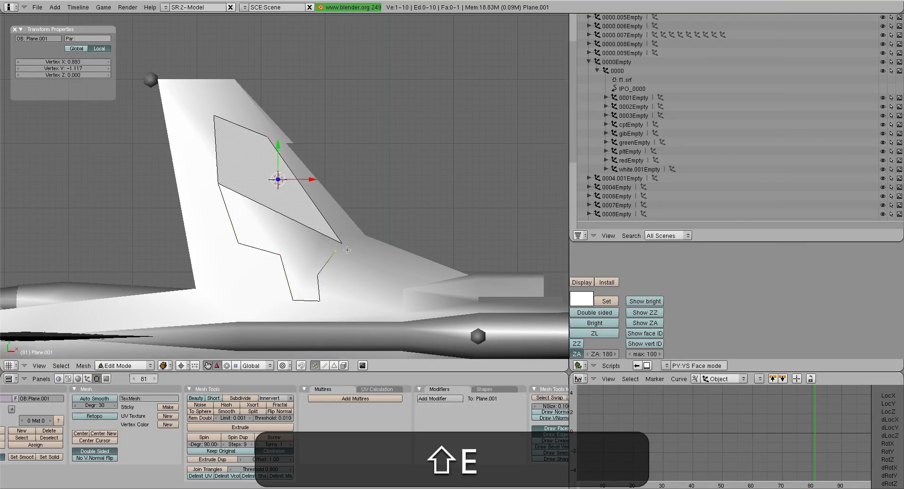
Step: Merge the end vertex of the extruded outline into the plane's front inner corner vertex and clear the selection
{"action": "right_click", "coordinate": [347, 250], "text": "shift"}
{"action": "key", "text": "w"}
{"action": "left_click", "coordinate": [347, 251]}
{"action": "left_click", "coordinate": [348, 255]}
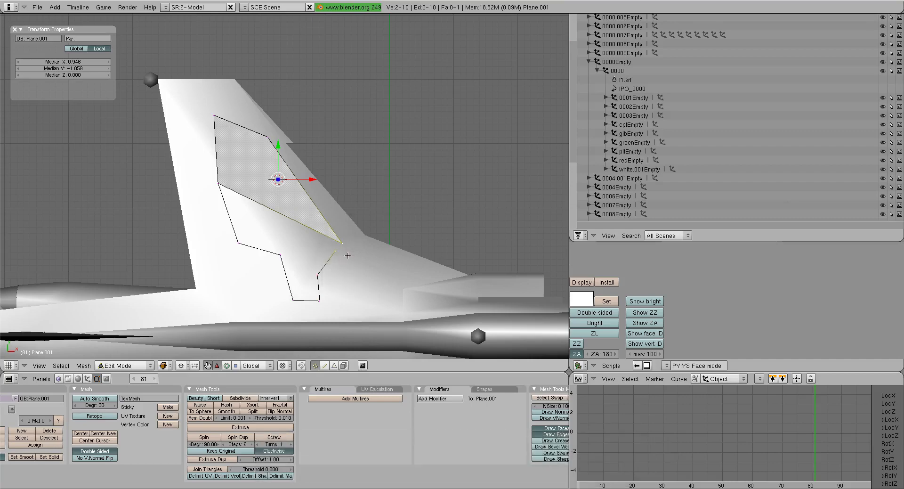
{"action": "key", "text": "a"}
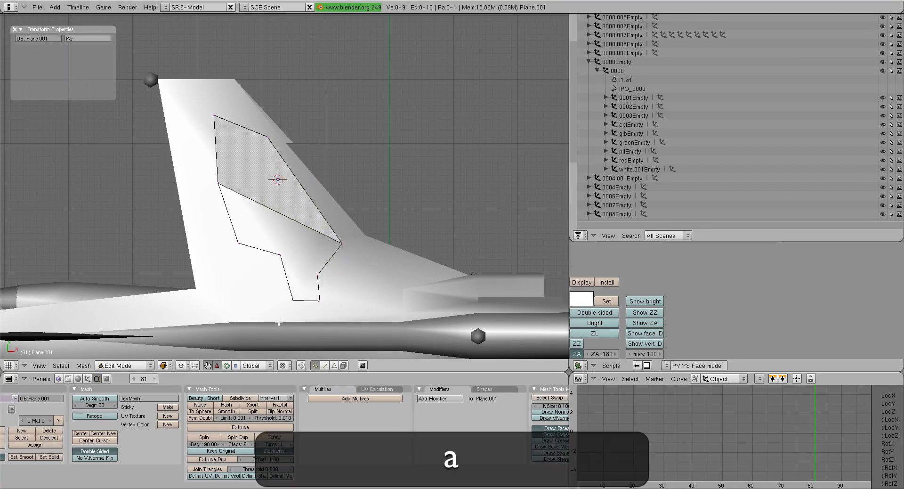
Step: Switch to edge selection and create a face between the plane's inner edge and the outline's second segment
{"action": "left_click", "coordinate": [325, 366]}
{"action": "right_click", "coordinate": [265, 245]}
{"action": "right_click", "coordinate": [279, 228], "text": "shift"}
{"action": "key", "text": "f"}
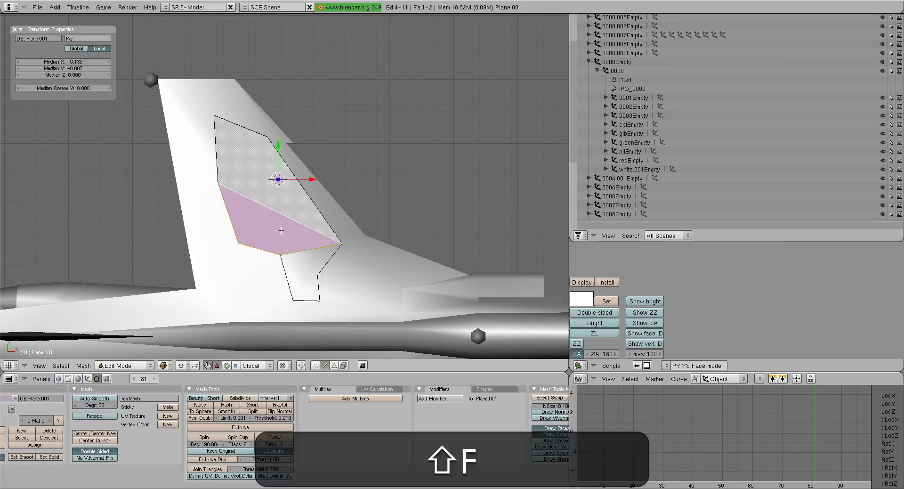
Step: Fill the rest of the outline with a triangle beside the front inner corner and a four-sided face at the inner end
{"action": "key", "text": "a"}
{"action": "right_click", "coordinate": [323, 258]}
{"action": "right_click", "coordinate": [309, 253], "text": "shift"}
{"action": "key", "text": "f"}
{"action": "right_click", "coordinate": [311, 284]}
{"action": "key", "text": "shift+f"}
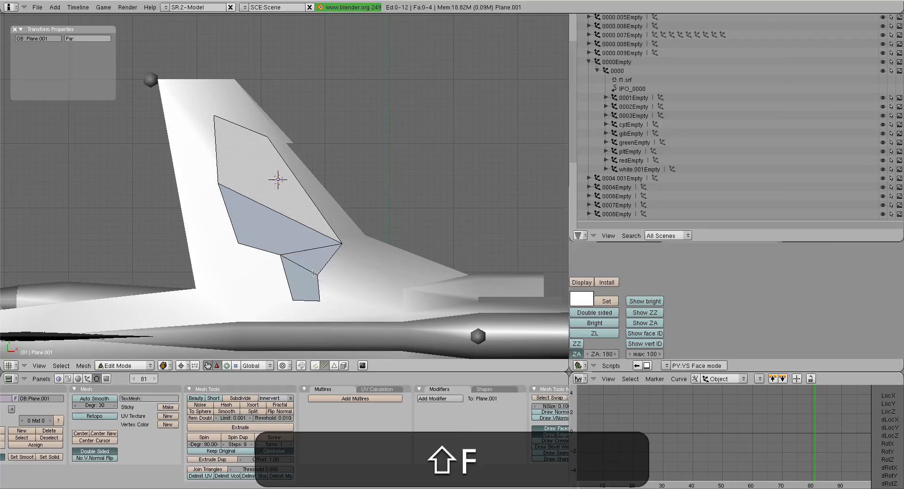
{"action": "key", "text": "a"}
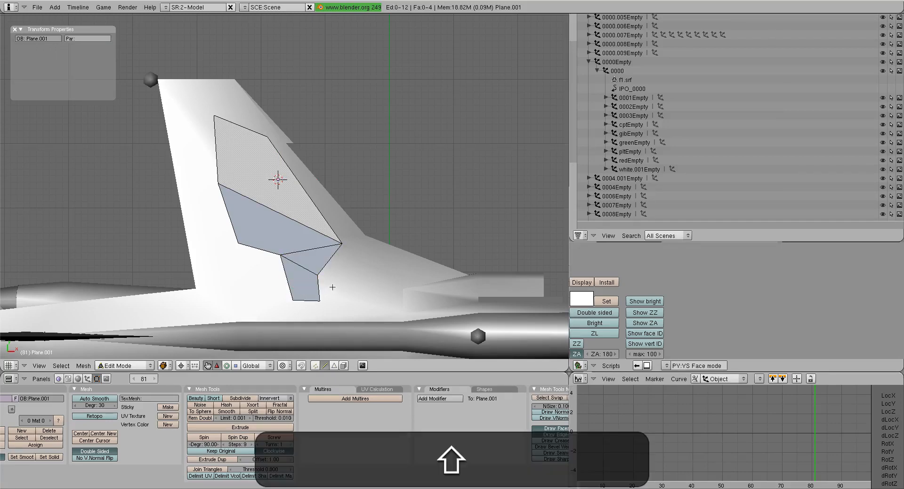
Step: Compare the panel with the finished panel line on the opposite wing in textured shading and return to editing the panel
{"action": "scroll", "coordinate": [215, 76], "scroll_direction": "down", "scroll_amount": 2, "text": "shift"}
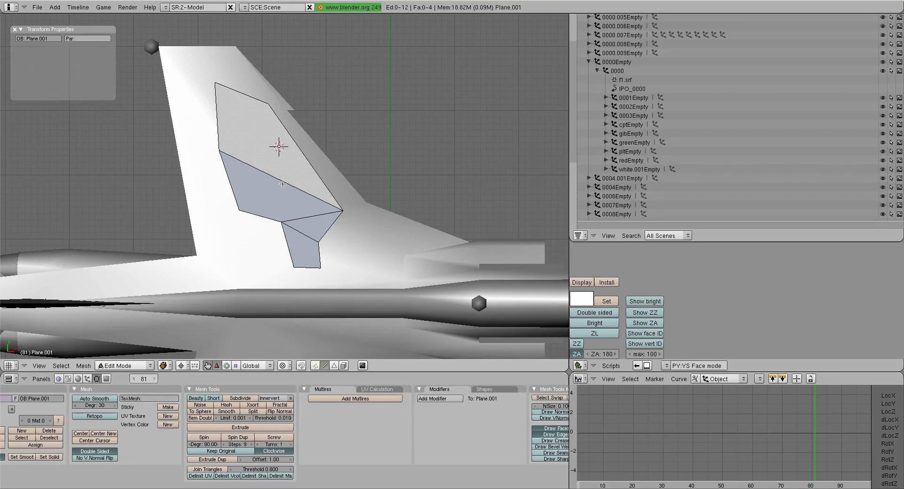
{"action": "scroll", "coordinate": [283, 184], "scroll_direction": "down", "scroll_amount": 3}
{"action": "middle_click_drag", "start_coordinate": [285, 226], "coordinate": [316, 77], "text": "shift"}
{"action": "key", "text": "Tab"}
{"action": "key", "text": "z"}
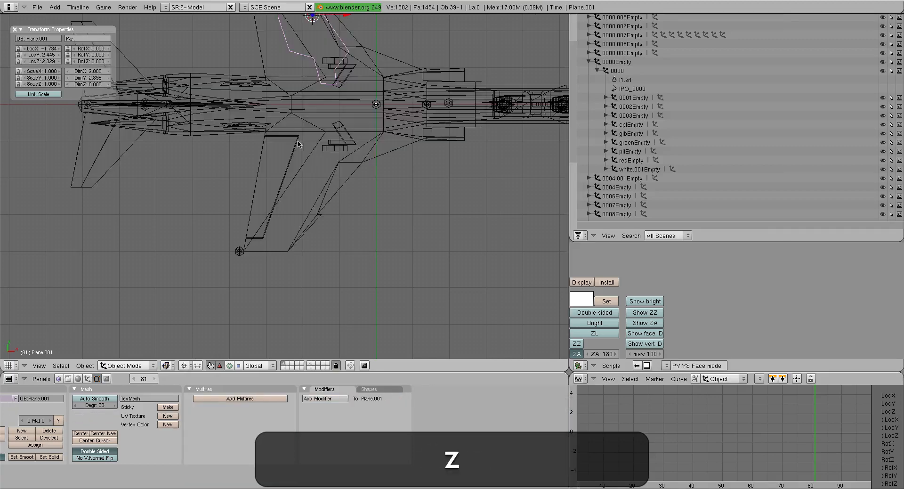
{"action": "key", "text": "alt+z"}
{"action": "right_click", "coordinate": [298, 140]}
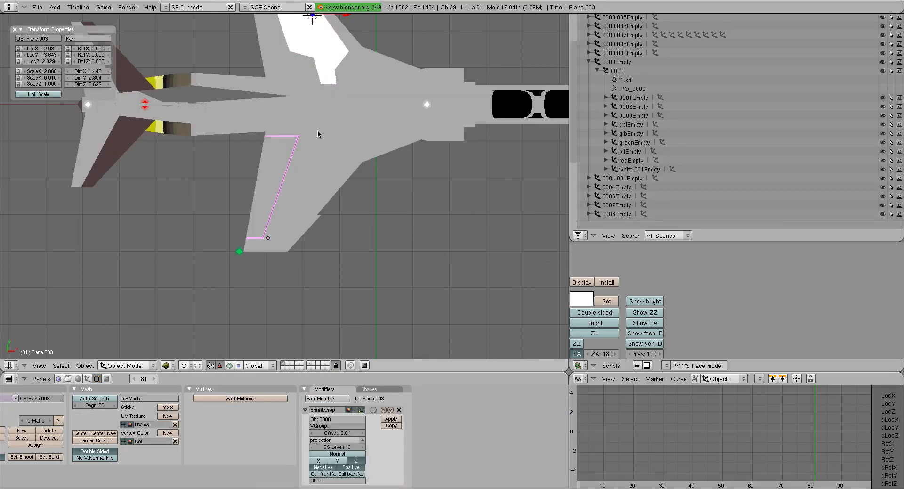
{"action": "middle_click_drag", "start_coordinate": [322, 118], "coordinate": [299, 226], "text": "shift"}
{"action": "right_click", "coordinate": [293, 162]}
{"action": "key", "text": "Tab"}
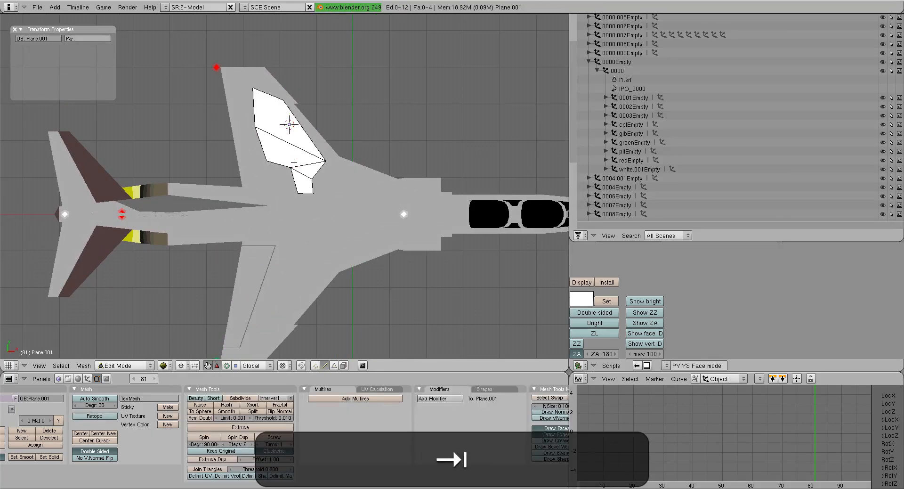
{"action": "scroll", "coordinate": [294, 162], "scroll_direction": "up", "scroll_amount": 4}
{"action": "middle_click_drag", "start_coordinate": [313, 156], "coordinate": [301, 229], "text": "shift"}
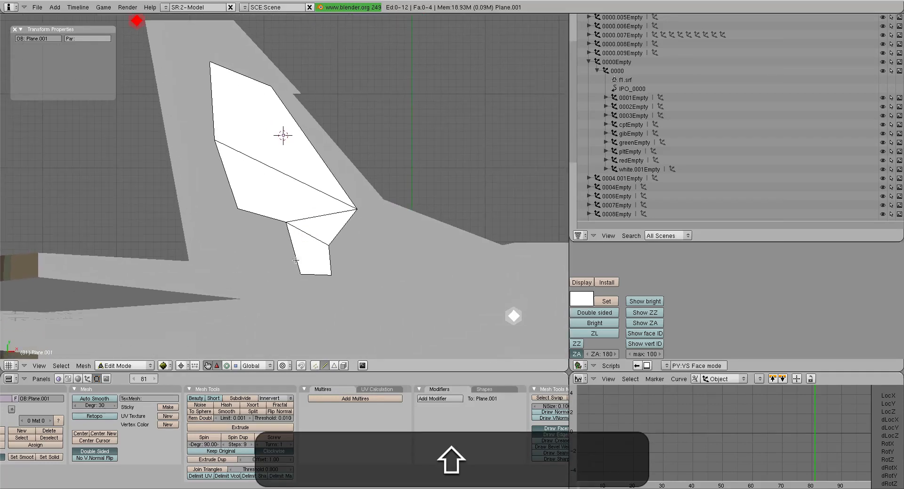
{"action": "scroll", "coordinate": [268, 192], "scroll_direction": "down", "scroll_amount": 1}
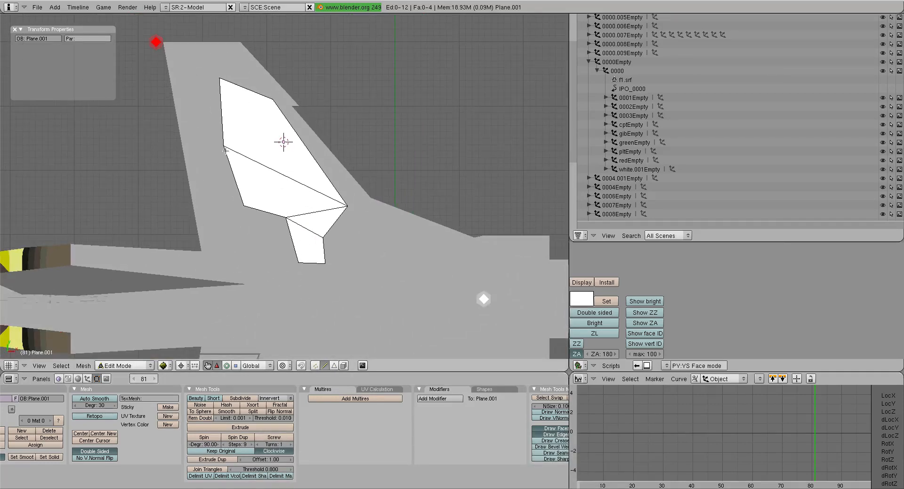
Step: Select the entire panel and extrude it as a region upward by about 1.29 units
{"action": "key", "text": "a"}
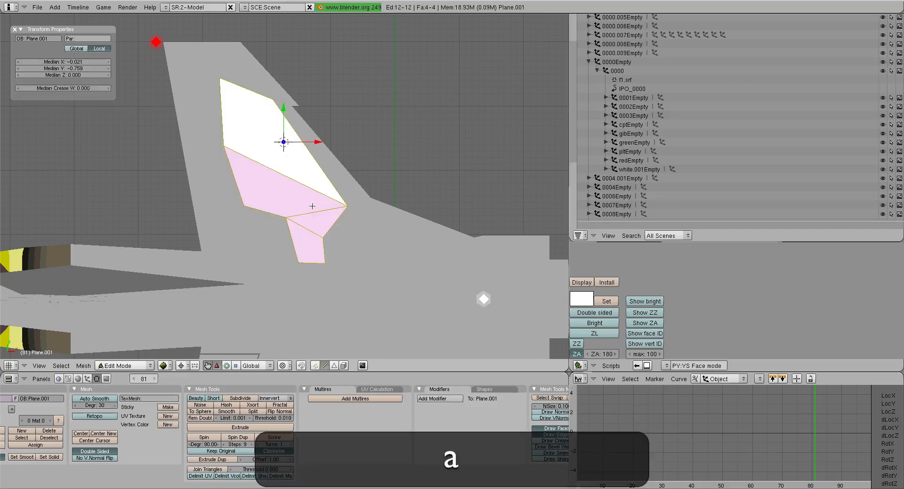
{"action": "middle_click_drag", "start_coordinate": [329, 177], "coordinate": [297, 86]}
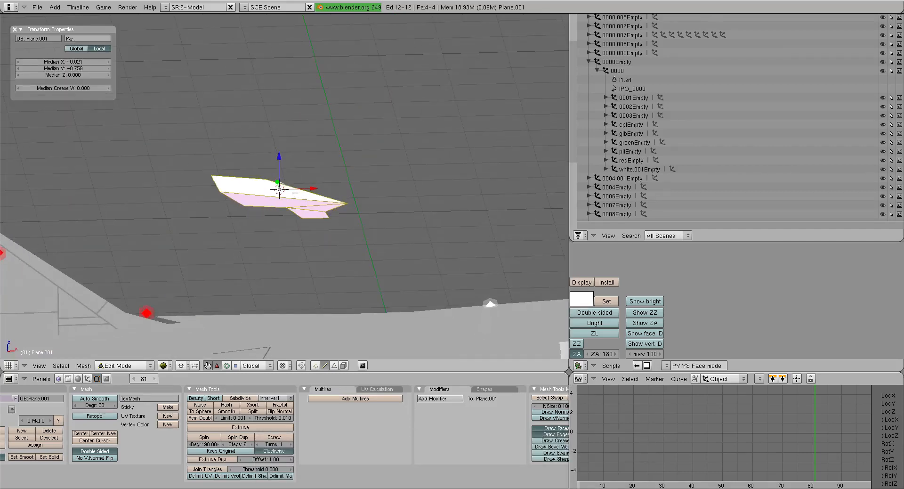
{"action": "key", "text": "e"}
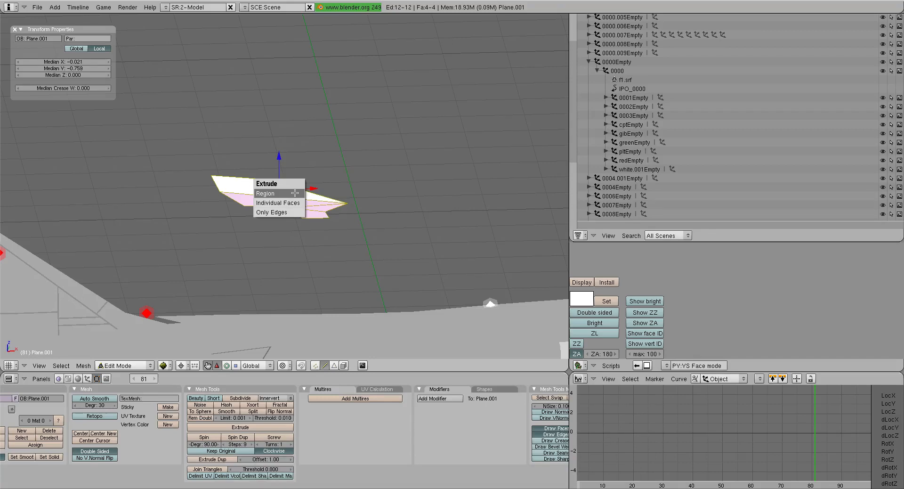
{"action": "left_click", "coordinate": [295, 193]}
{"action": "left_click", "coordinate": [293, 113]}
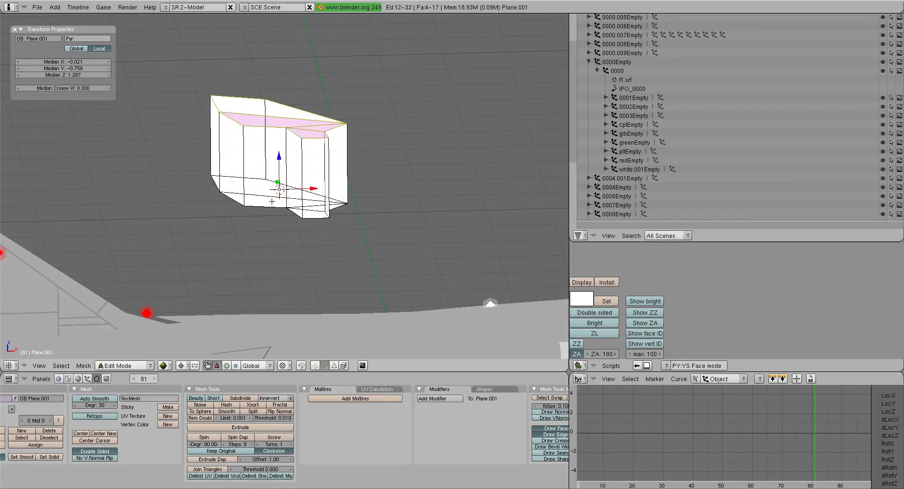
Step: Clear the selection and turn on the display of face normals for the extruded block
{"action": "middle_click_drag", "start_coordinate": [292, 214], "coordinate": [303, 239]}
{"action": "key", "text": "z"}
{"action": "key", "text": "z"}
{"action": "key", "text": "z"}
{"action": "key", "text": "a"}
{"action": "key", "text": "a"}
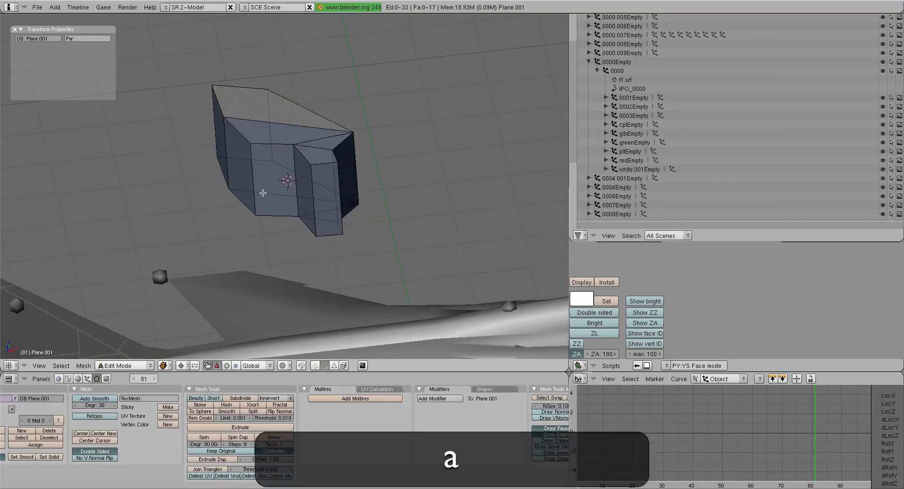
{"action": "key", "text": "alt+z"}
{"action": "key", "text": "alt+a"}
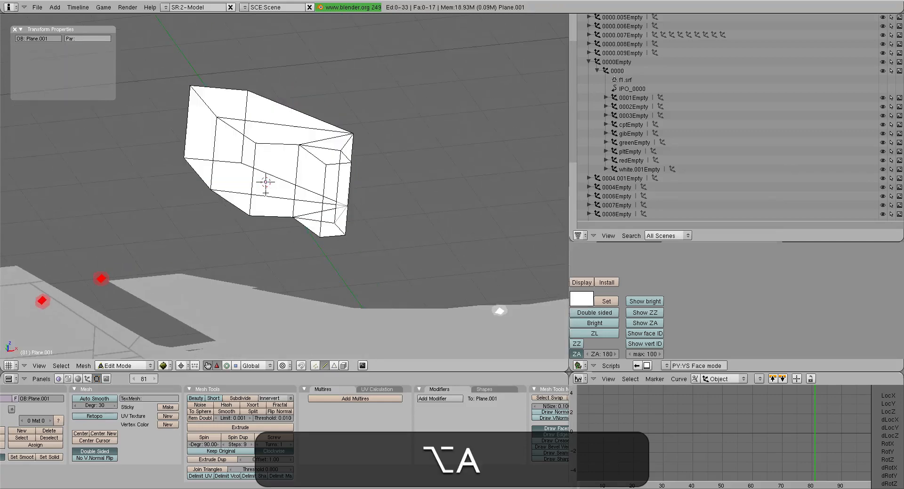
{"action": "left_click", "coordinate": [552, 412]}
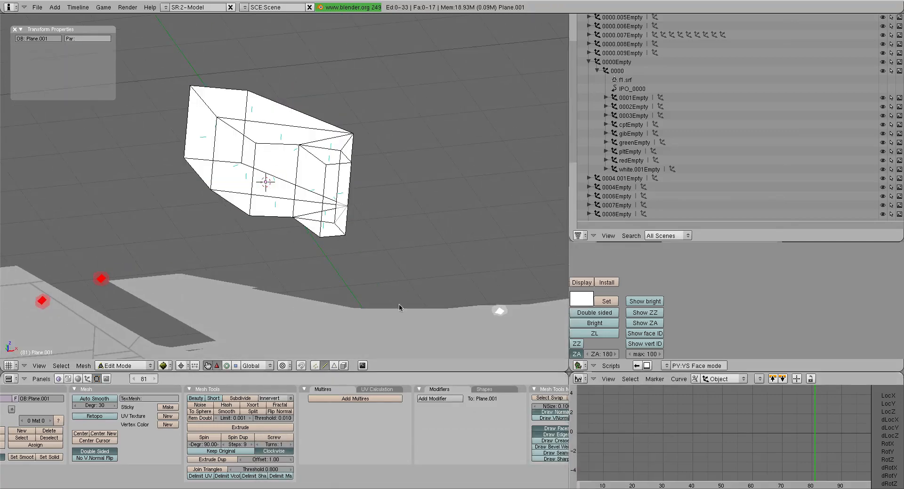
Step: Select the whole block and recalculate its normals to face outward
{"action": "scroll", "coordinate": [204, 181], "scroll_direction": "up", "scroll_amount": 4}
{"action": "middle_click_drag", "start_coordinate": [204, 180], "coordinate": [309, 209]}
{"action": "key", "text": "a"}
{"action": "scroll", "coordinate": [214, 171], "scroll_direction": "down", "scroll_amount": 1}
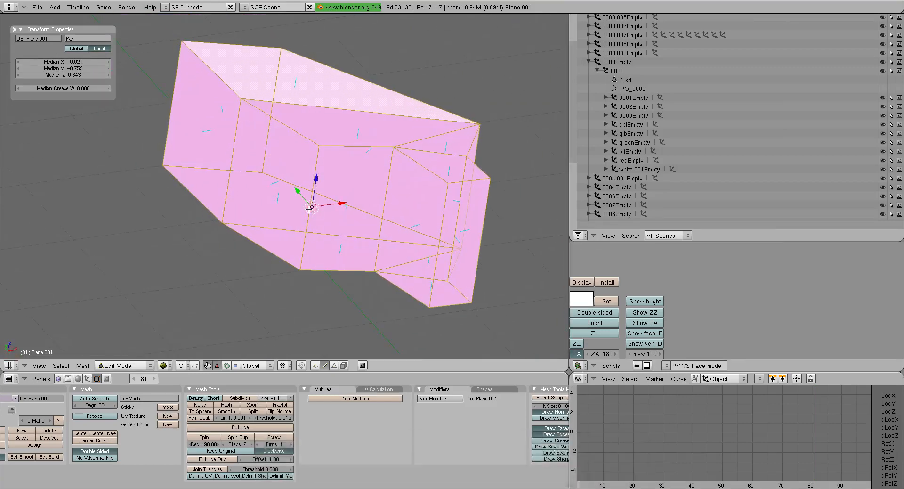
{"action": "key", "text": "ctrl+n"}
{"action": "left_click", "coordinate": [308, 210]}
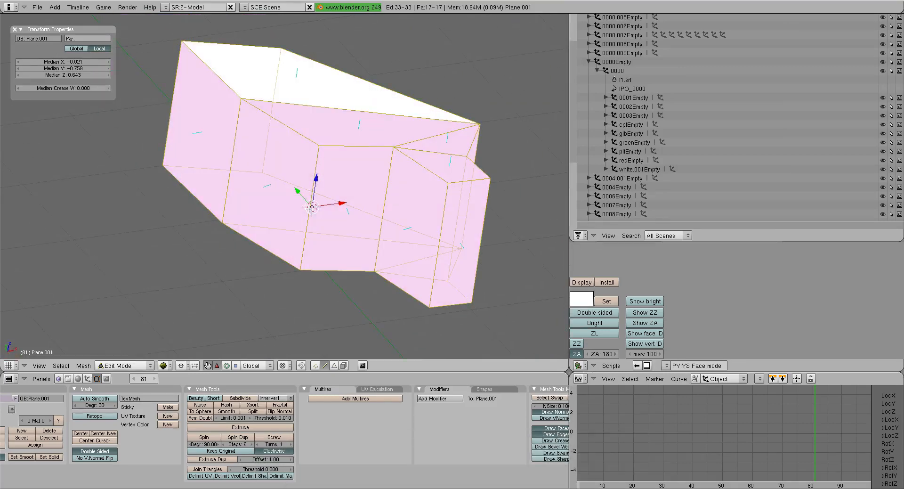
Step: Return to solid shading and switch to face selection limited to visible faces
{"action": "scroll", "coordinate": [309, 210], "scroll_direction": "down", "scroll_amount": 2}
{"action": "key", "text": "Tab"}
{"action": "key", "text": "z"}
{"action": "mouse_move", "coordinate": [324, 209]}
{"action": "middle_mouse_down"}
{"action": "mouse_move", "coordinate": [226, 198]}
{"action": "mouse_move", "coordinate": [343, 213]}
{"action": "mouse_move", "coordinate": [255, 203]}
{"action": "middle_mouse_up"}
{"action": "key", "text": "Tab"}
{"action": "scroll", "coordinate": [254, 203], "scroll_direction": "up", "scroll_amount": 2}
{"action": "left_click", "coordinate": [335, 368]}
{"action": "left_click", "coordinate": [344, 367]}
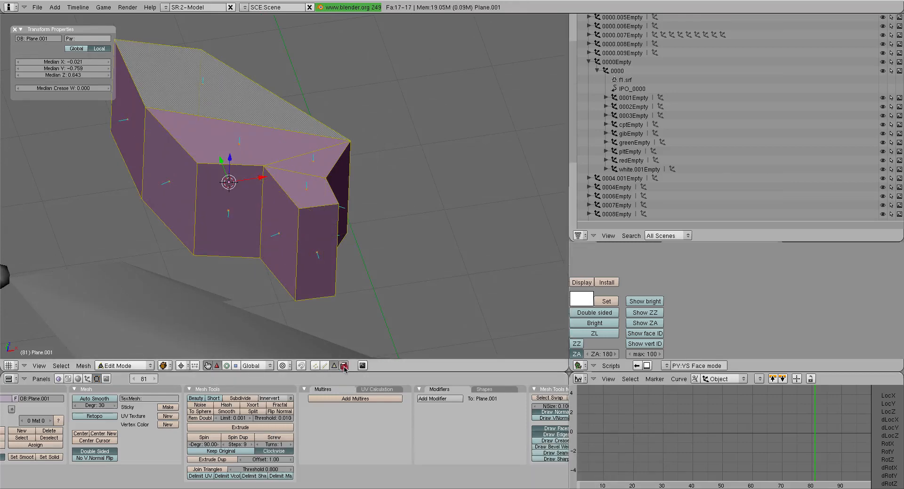
{"action": "middle_click_drag", "start_coordinate": [294, 236], "coordinate": [360, 259], "text": "shift"}
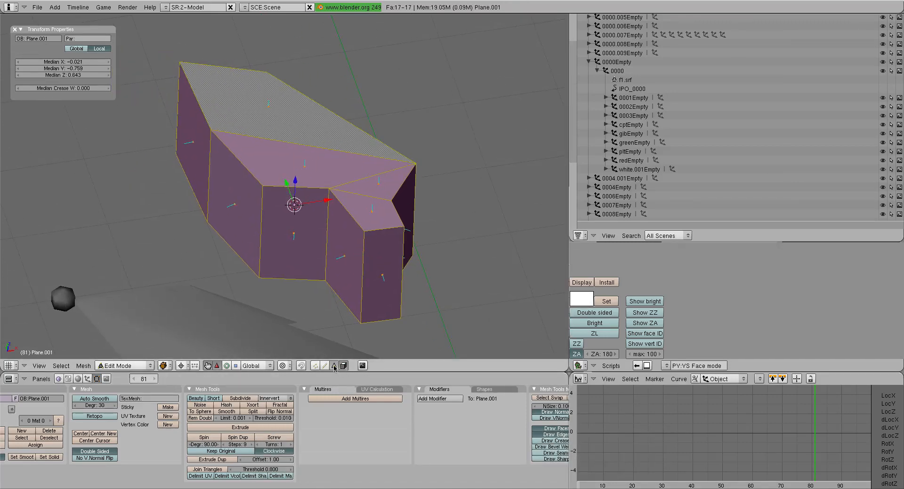
Step: Extrude the block's rear outer side face and the adjoining rear side face outward by 0.02 each, one at a time
{"action": "key", "text": "a"}
{"action": "right_click", "coordinate": [193, 148]}
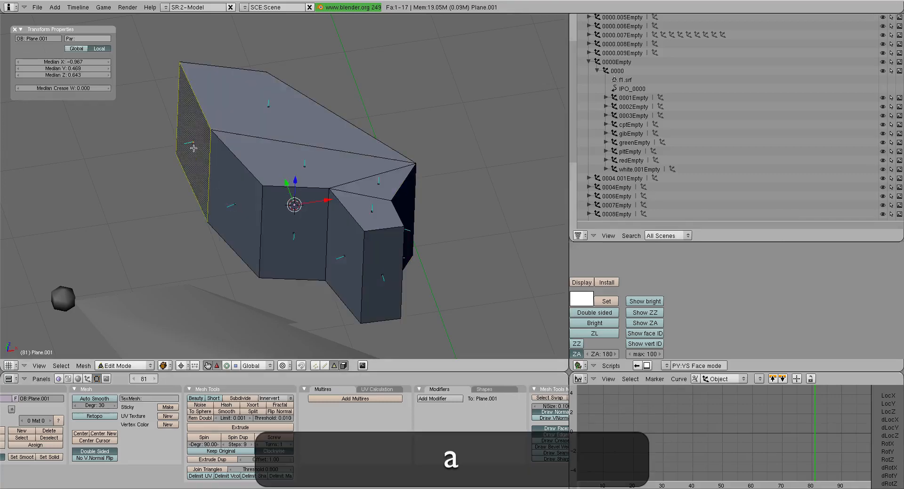
{"action": "key", "text": "e"}
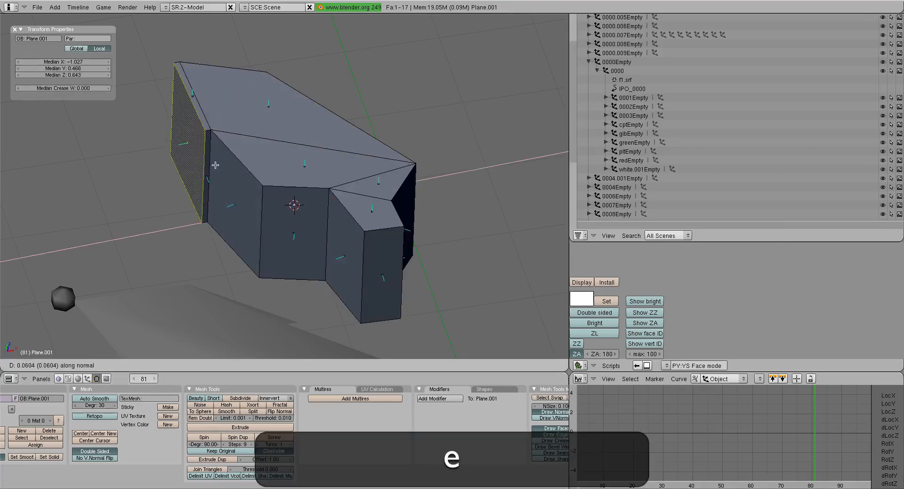
{"action": "key", "text": "2"}
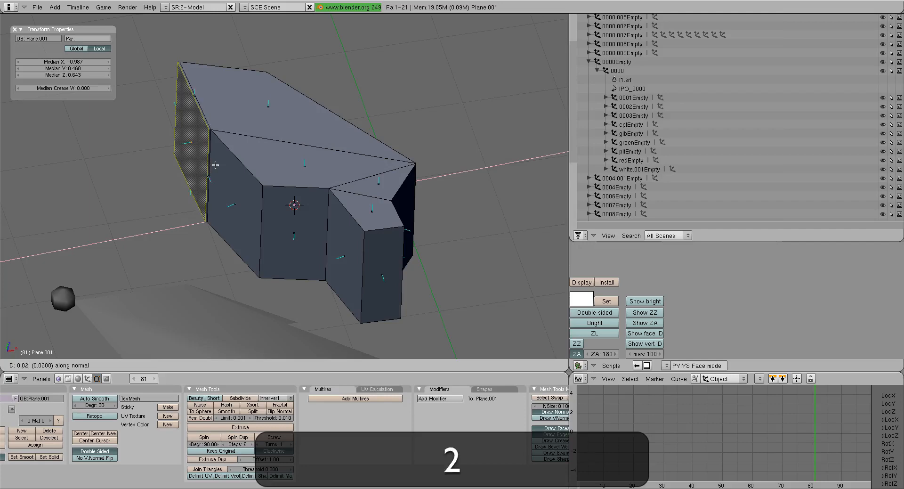
{"action": "key", "text": "Return"}
{"action": "right_click", "coordinate": [245, 189]}
{"action": "key", "text": "e"}
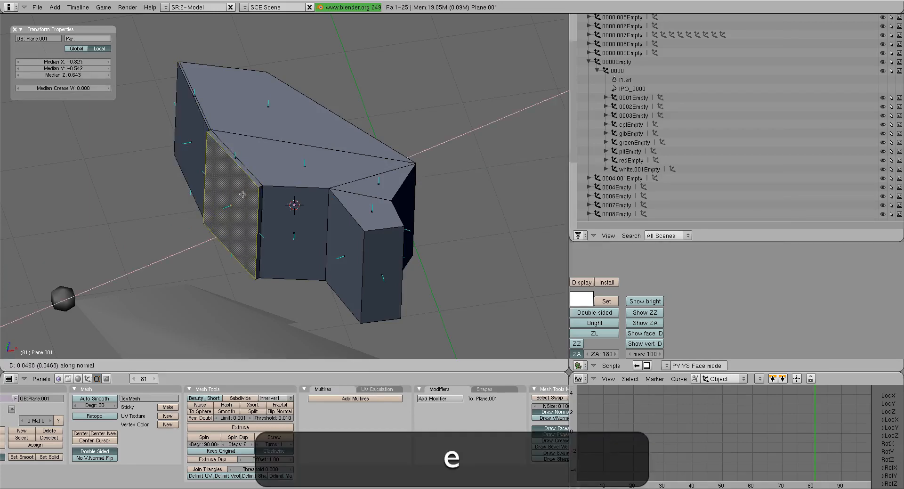
{"action": "key", "text": "2"}
{"action": "key", "text": "Return"}
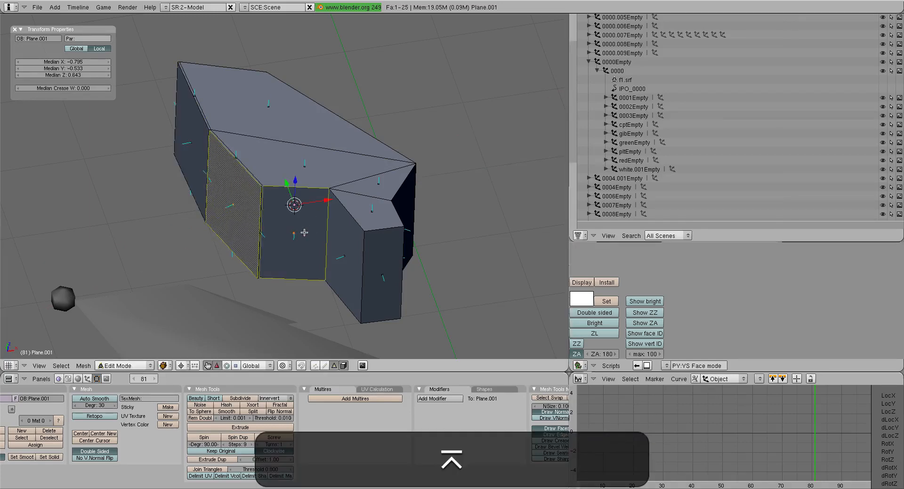
Step: Extrude the next three side faces, up to the narrow inner end face, individually outward by the same 0.02
{"action": "right_click", "coordinate": [304, 232]}
{"action": "key", "text": "e"}
{"action": "key", "text": "Return"}
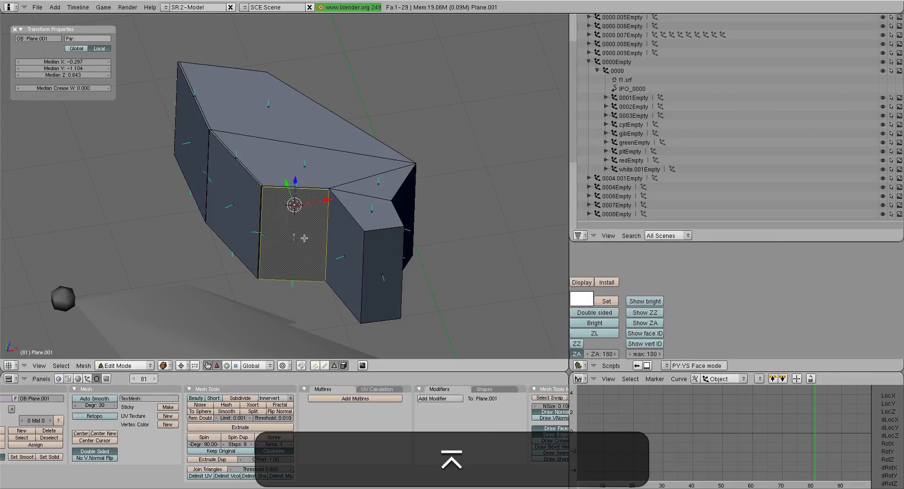
{"action": "right_click", "coordinate": [334, 246]}
{"action": "key", "text": "e"}
{"action": "key", "text": "0"}
{"action": "key", "text": "Return"}
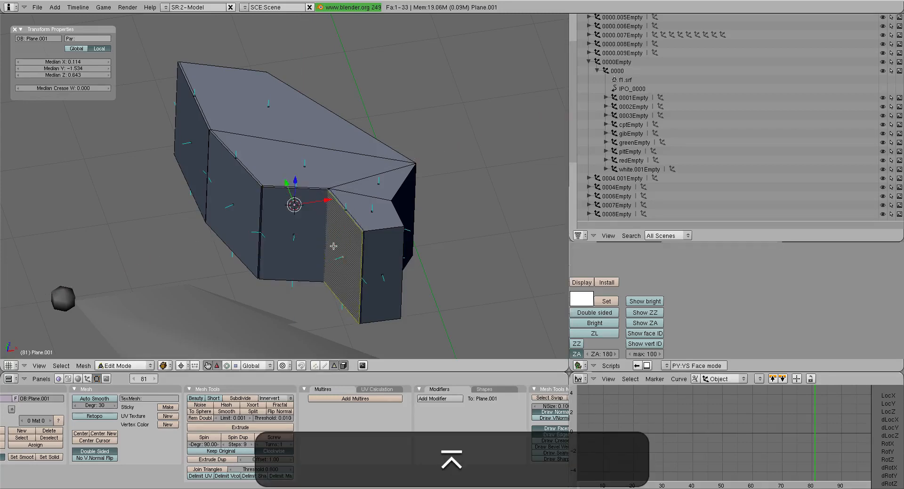
{"action": "right_click", "coordinate": [381, 259]}
{"action": "key", "text": "e"}
{"action": "key", "text": "0"}
{"action": "key", "text": "Return"}
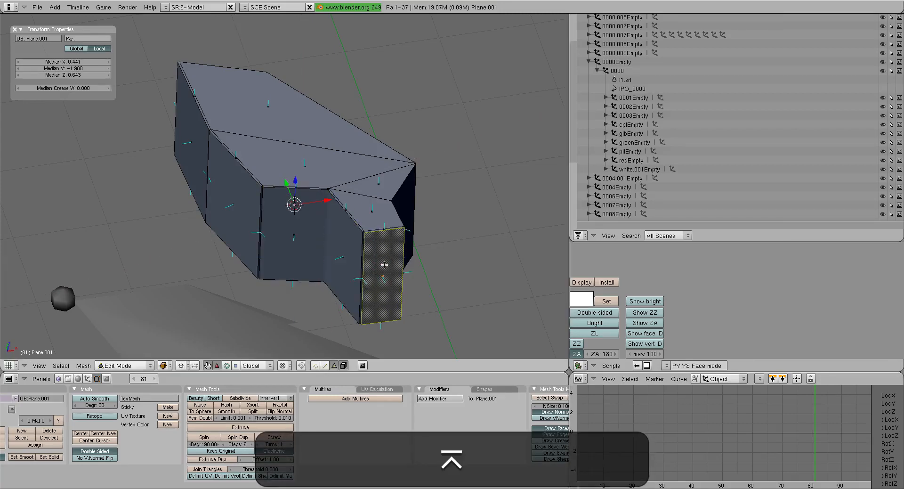
Step: Extrude the two short front side faces beyond the inner end and the long front side face individually outward by 0.02
{"action": "middle_click_drag", "start_coordinate": [394, 248], "coordinate": [414, 260]}
{"action": "type", "text": "e"}
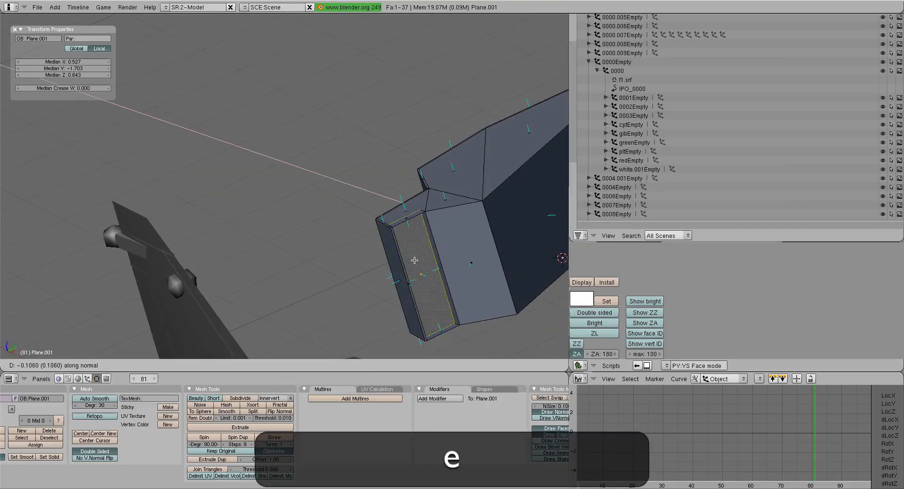
{"action": "type", "text": "0.02"}
{"action": "key", "text": "Return"}
{"action": "key", "text": "e"}
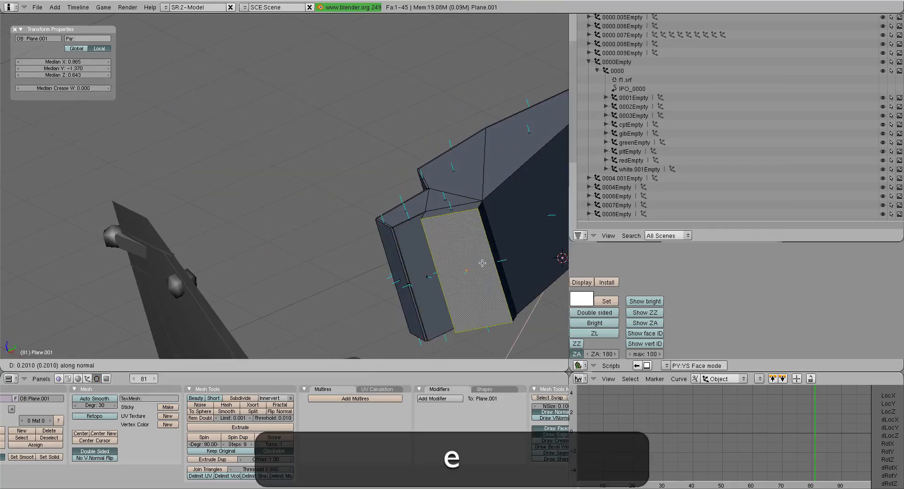
{"action": "key", "text": "Return"}
{"action": "middle_click_drag", "start_coordinate": [457, 216], "coordinate": [418, 176]}
{"action": "type", "text": "e"}
{"action": "type", "text": ".02"}
{"action": "key", "text": "Return"}
Step: Extrude the remaining outer end side face outward by 0.02 and clear the selection
{"action": "scroll", "coordinate": [305, 257], "scroll_direction": "up", "scroll_amount": 2}
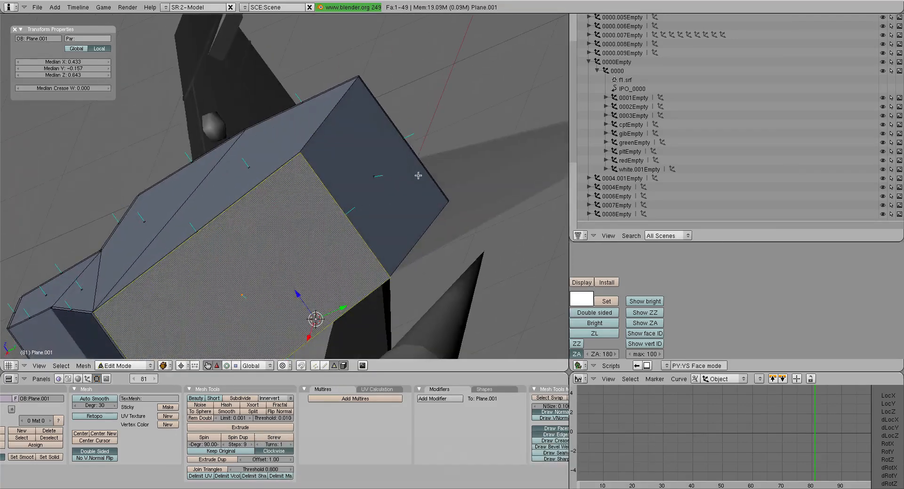
{"action": "right_click", "coordinate": [418, 173]}
{"action": "type", "text": "e"}
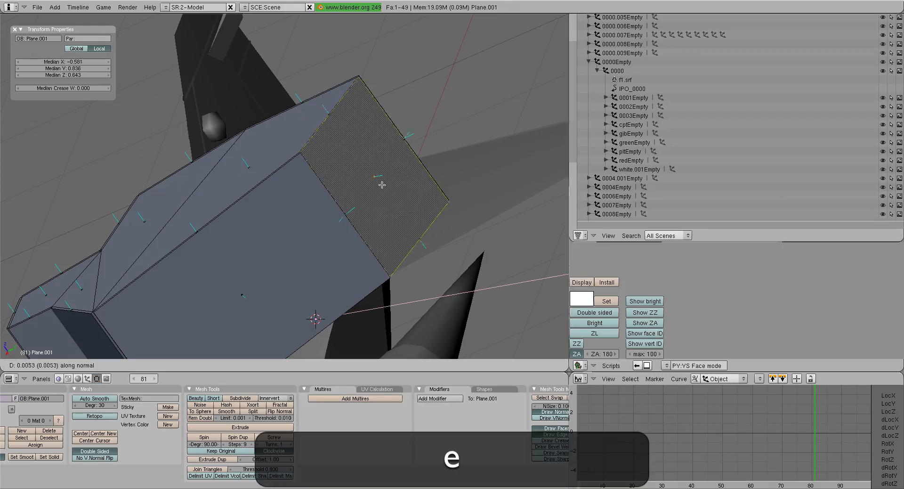
{"action": "type", "text": ".02"}
{"action": "key", "text": "Return"}
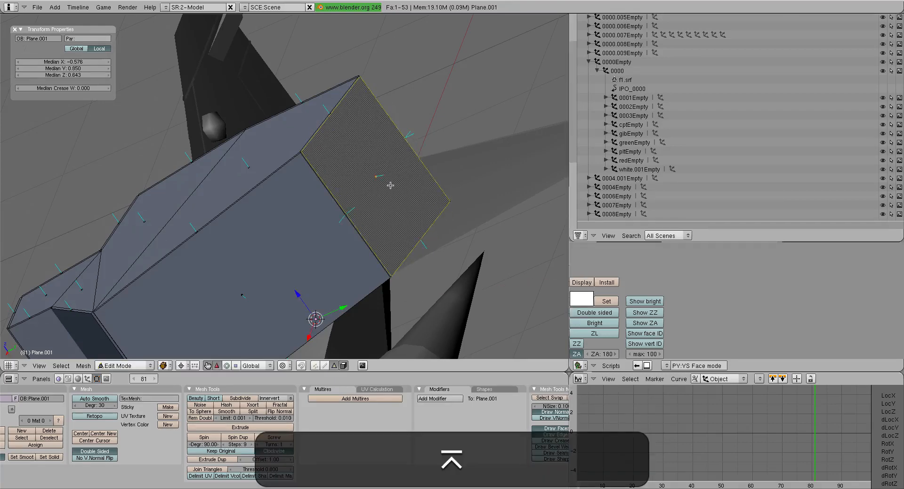
{"action": "key", "text": "a"}
Step: Switch to vertex selection in see-through wireframe shading and delete all of the block's upper vertices
{"action": "middle_click_drag", "start_coordinate": [390, 185], "coordinate": [430, 182]}
{"action": "scroll", "coordinate": [390, 196], "scroll_direction": "up", "scroll_amount": 2}
{"action": "middle_click_drag", "start_coordinate": [283, 254], "coordinate": [280, 198], "text": "shift"}
{"action": "scroll", "coordinate": [280, 198], "scroll_direction": "down", "scroll_amount": 1}
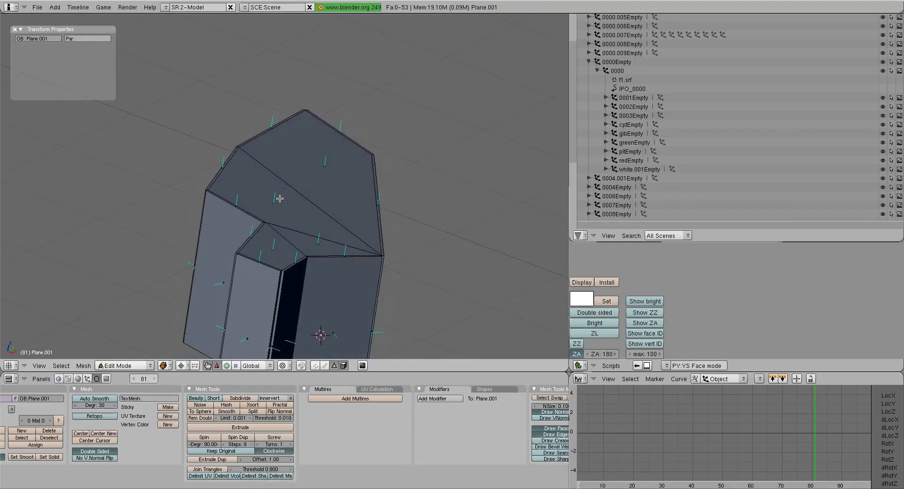
{"action": "left_click", "coordinate": [316, 366]}
{"action": "mouse_move", "coordinate": [308, 282]}
{"action": "middle_mouse_down"}
{"action": "mouse_move", "coordinate": [301, 232]}
{"action": "mouse_move", "coordinate": [320, 230]}
{"action": "mouse_move", "coordinate": [301, 165]}
{"action": "middle_mouse_up"}
{"action": "key", "text": "shift+z"}
{"action": "middle_click_drag", "start_coordinate": [206, 182], "coordinate": [204, 190]}
{"action": "key", "text": "shift+b"}
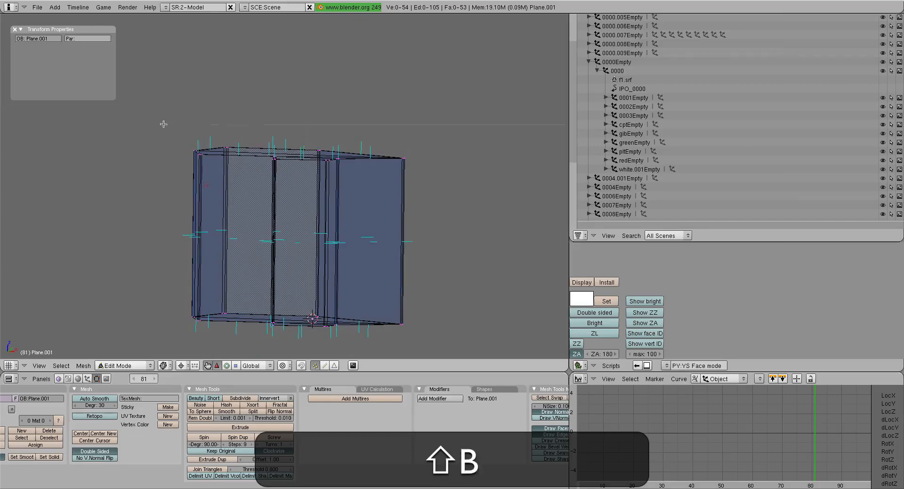
{"action": "key", "text": "b"}
{"action": "left_click_drag", "start_coordinate": [162, 124], "coordinate": [471, 212]}
{"action": "key", "text": "x"}
{"action": "left_click", "coordinate": [471, 212]}
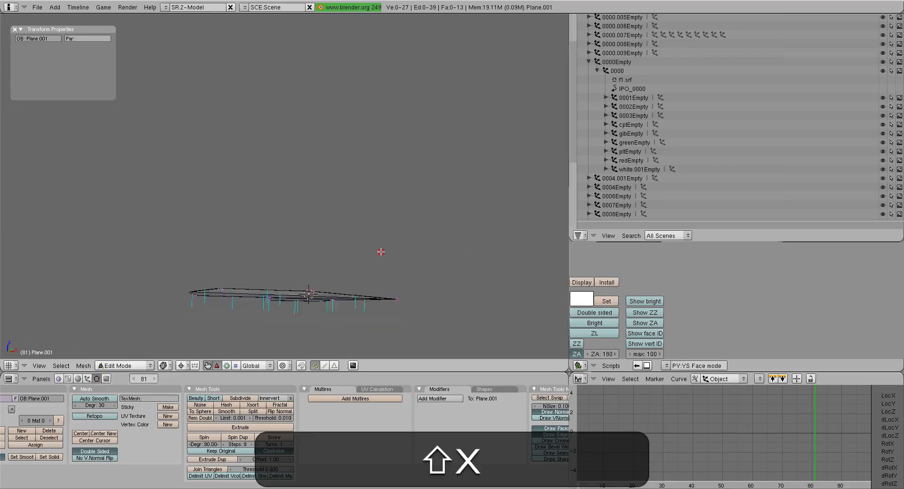
Step: Switch to face selection and delete the four interior faces of the panel, leaving only the thin border strips
{"action": "middle_click_drag", "start_coordinate": [378, 253], "coordinate": [334, 348]}
{"action": "left_click", "coordinate": [332, 367]}
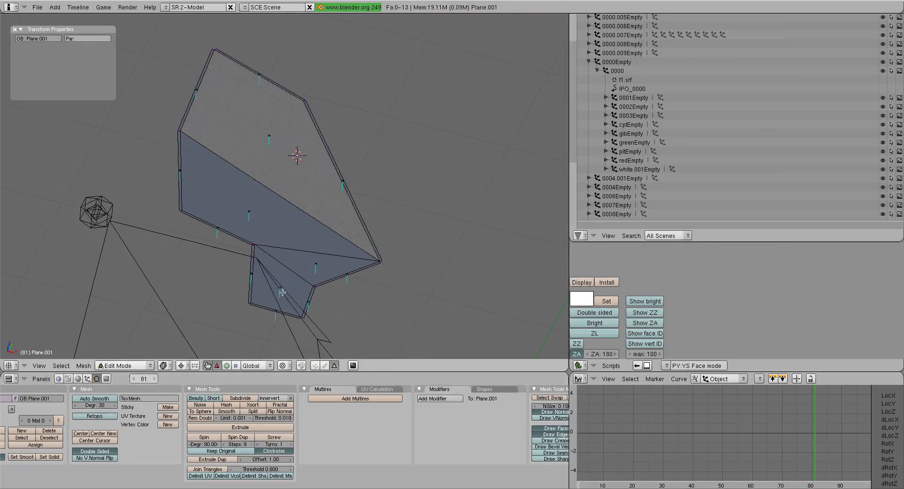
{"action": "right_click", "coordinate": [281, 296], "text": "shift"}
{"action": "right_click", "coordinate": [301, 264], "text": "shift"}
{"action": "right_click", "coordinate": [267, 137], "text": "shift"}
{"action": "right_click", "coordinate": [251, 206], "text": "shift"}
{"action": "key", "text": "x"}
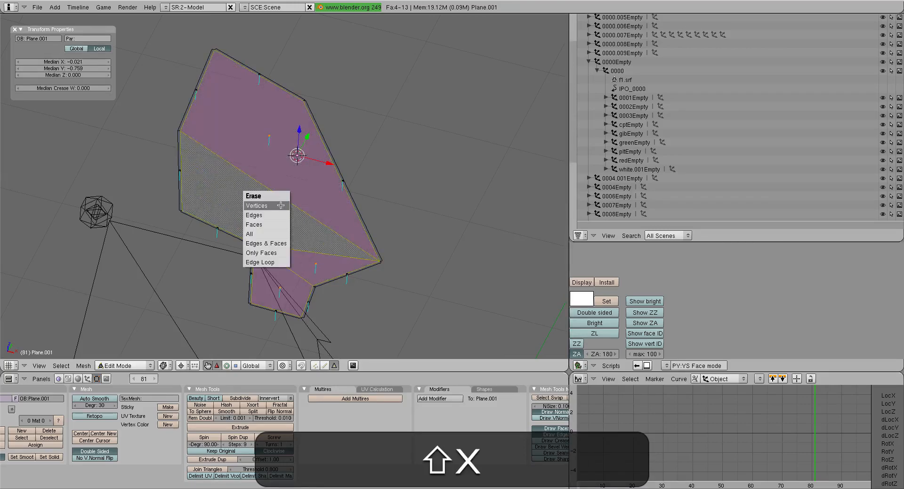
{"action": "left_click", "coordinate": [264, 233]}
Step: Display the border in wireframe from the top, select all of it, and switch to vertex selection at the outer end
{"action": "key", "text": "alt+z"}
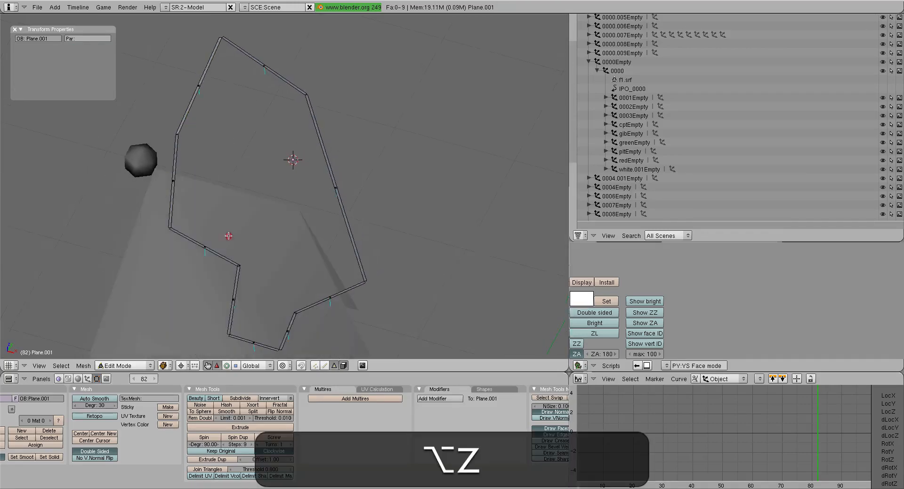
{"action": "key", "text": "KP_7"}
{"action": "key", "text": "a"}
{"action": "key", "text": "z"}
{"action": "scroll", "coordinate": [271, 190], "scroll_direction": "down", "scroll_amount": 3}
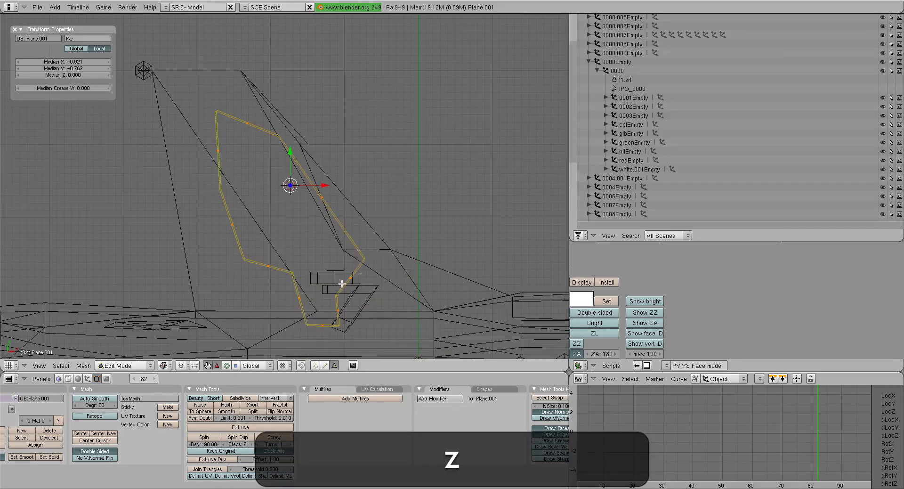
{"action": "left_click", "coordinate": [315, 366]}
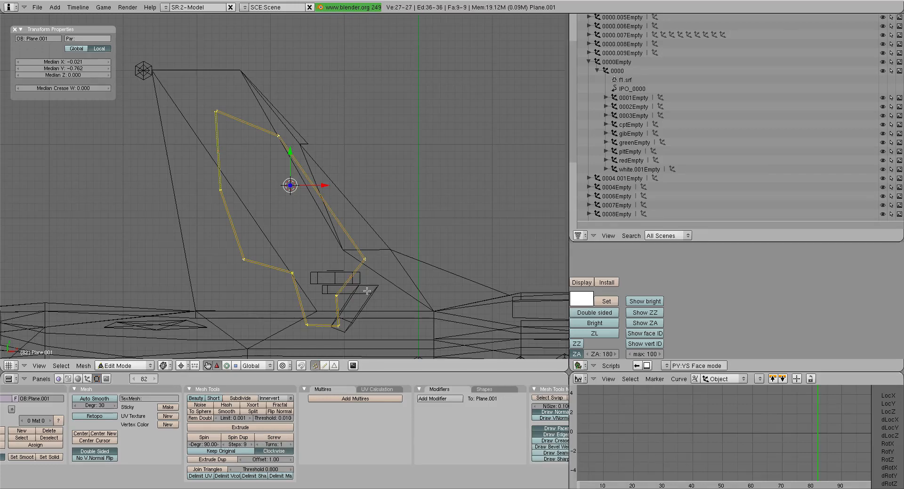
{"action": "middle_click_drag", "start_coordinate": [268, 120], "coordinate": [325, 186], "text": "shift"}
{"action": "scroll", "coordinate": [321, 189], "scroll_direction": "up", "scroll_amount": 9}
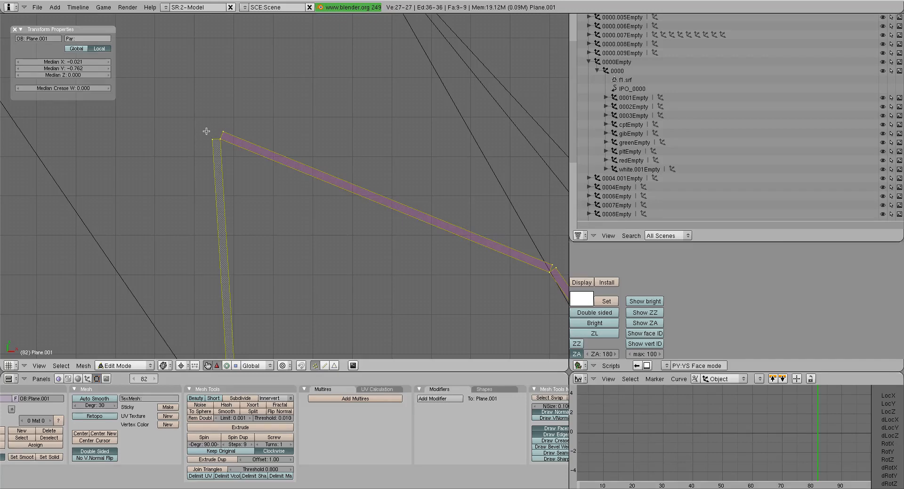
Step: Try to merge the two outermost vertices where the outer end strip meets the rear strip
{"action": "right_click", "coordinate": [210, 134]}
{"action": "right_click", "coordinate": [227, 132], "text": "shift"}
{"action": "key", "text": "w"}
{"action": "left_click", "coordinate": [260, 136]}
{"action": "left_click", "coordinate": [262, 145]}
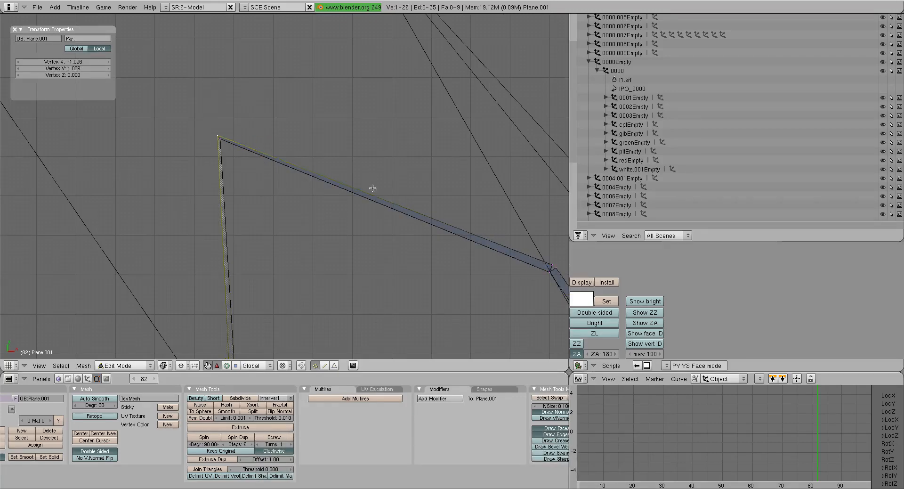
{"action": "middle_click_drag", "start_coordinate": [327, 204], "coordinate": [279, 221], "text": "shift"}
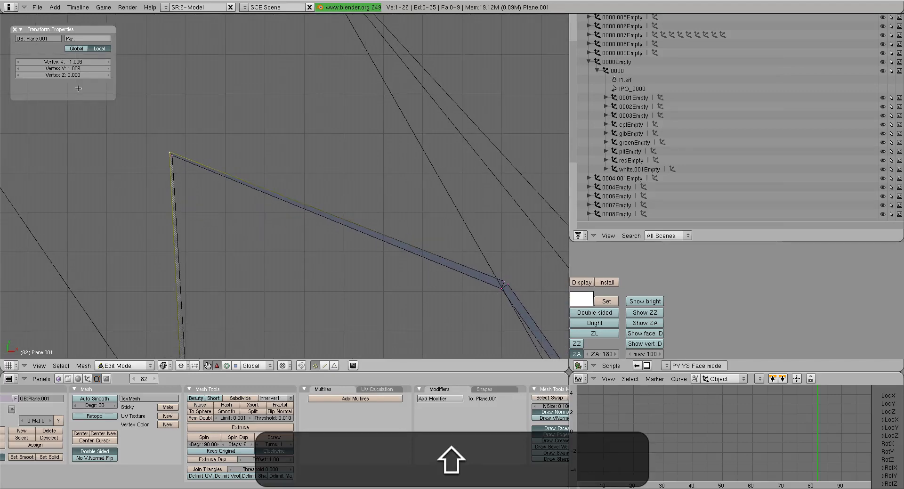
{"action": "key", "text": "ctrl+z"}
Step: Snap the 3D cursor to the outer edge of the outer end strip and scale that edge up past both corners
{"action": "key", "text": "ctrl+a"}
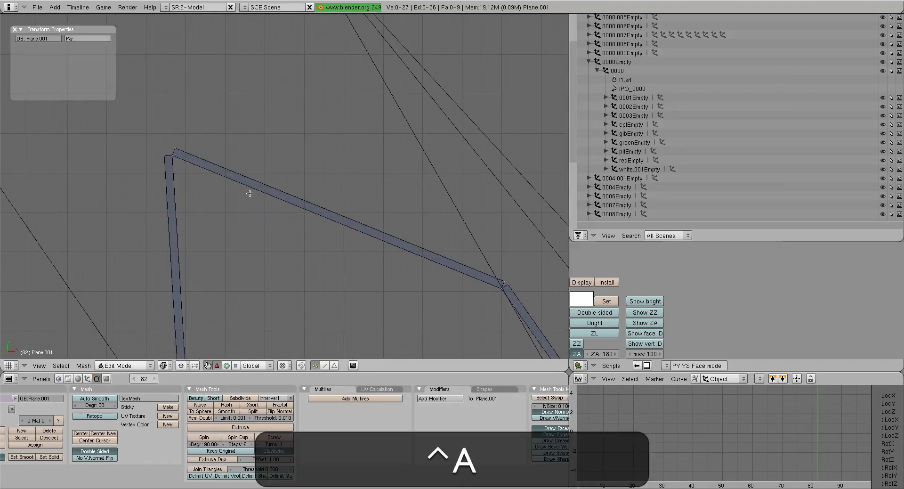
{"action": "right_click", "coordinate": [501, 281]}
{"action": "right_click", "coordinate": [175, 149], "text": "shift"}
{"action": "key", "text": "shift+s"}
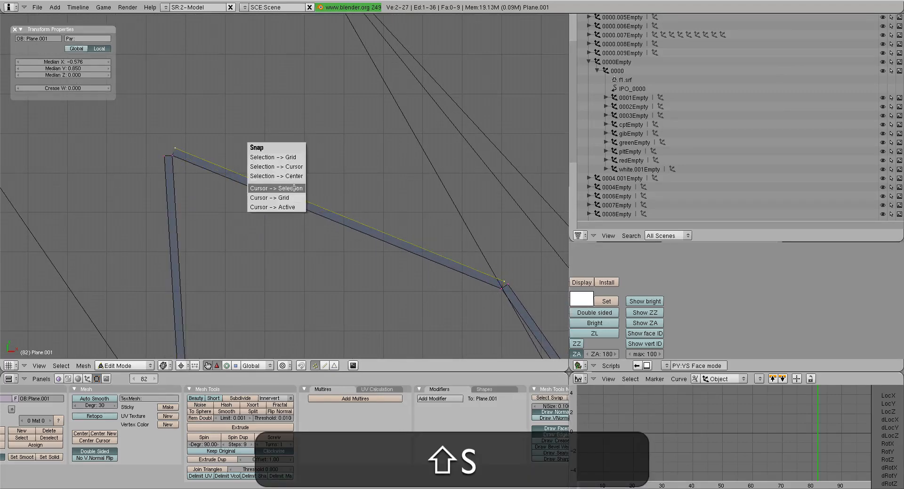
{"action": "left_click", "coordinate": [294, 188]}
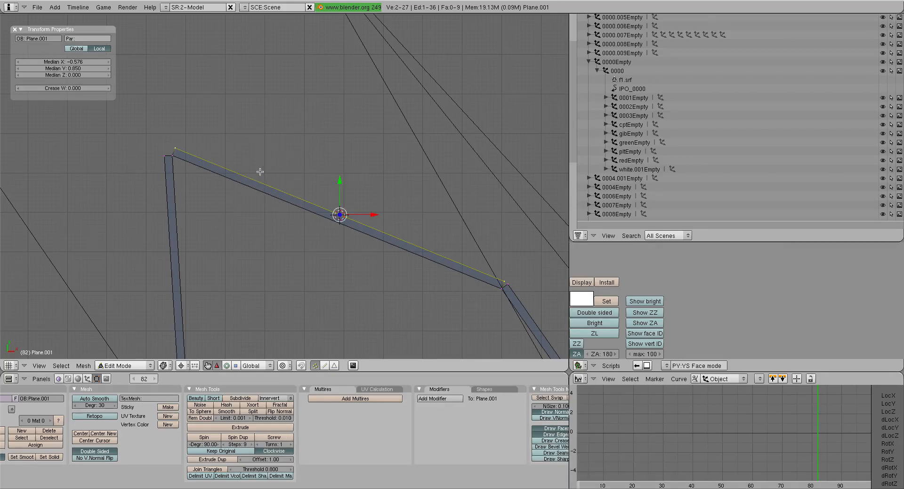
{"action": "key", "text": "s"}
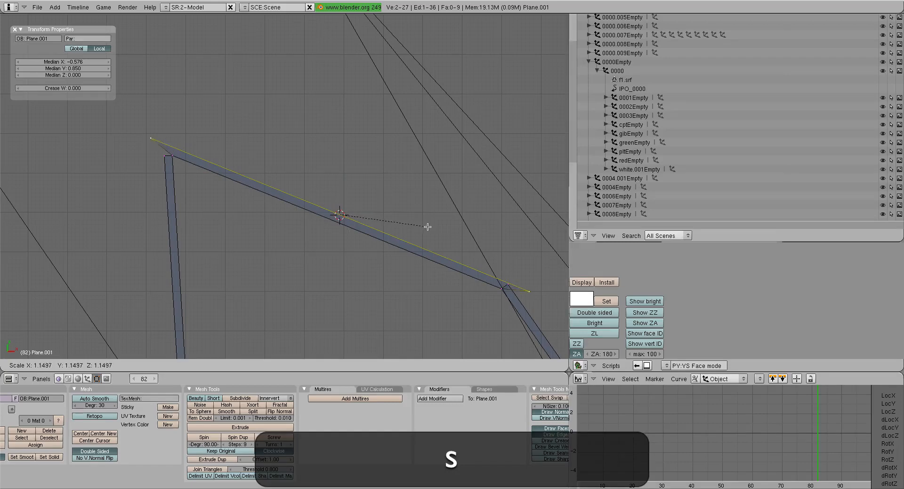
{"action": "left_click", "coordinate": [433, 230]}
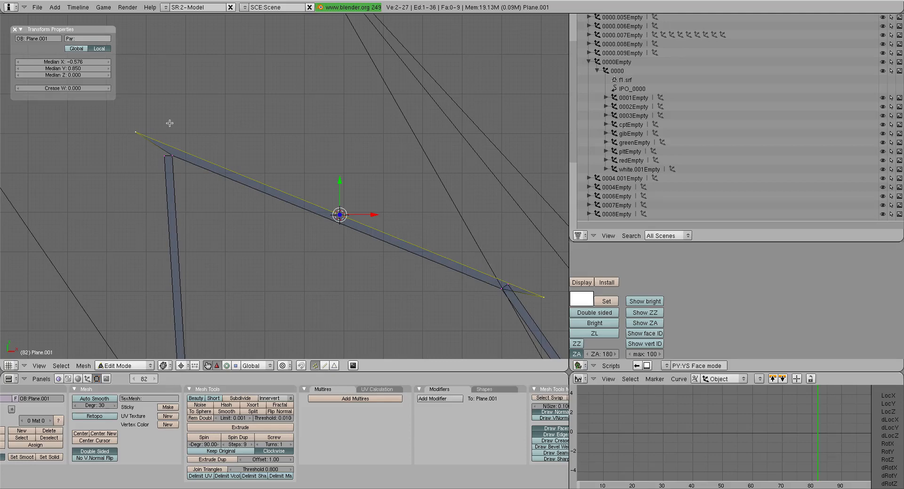
Step: Select the outermost rear strip's outer edge, set the pivot to Median Point and scale the edge up past both ends
{"action": "scroll", "coordinate": [169, 158], "scroll_direction": "down", "scroll_amount": 4}
{"action": "middle_click_drag", "start_coordinate": [299, 236], "coordinate": [312, 124], "text": "shift"}
{"action": "right_click", "coordinate": [246, 62]}
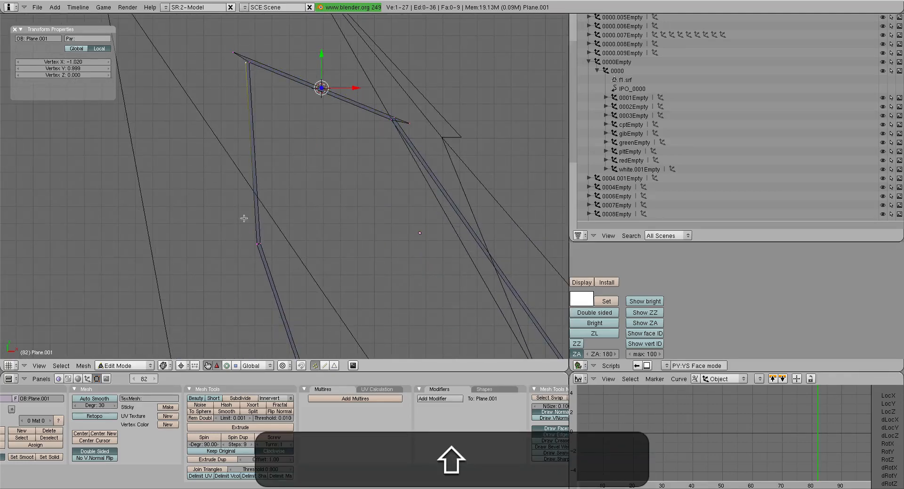
{"action": "right_click", "coordinate": [252, 235], "text": "shift"}
{"action": "key", "text": "shift+s"}
{"action": "left_click", "coordinate": [278, 214]}
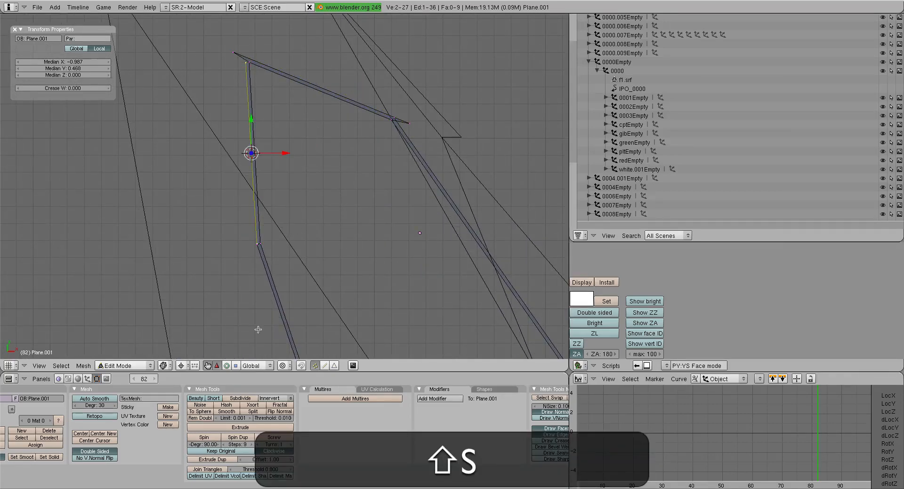
{"action": "left_click", "coordinate": [183, 366]}
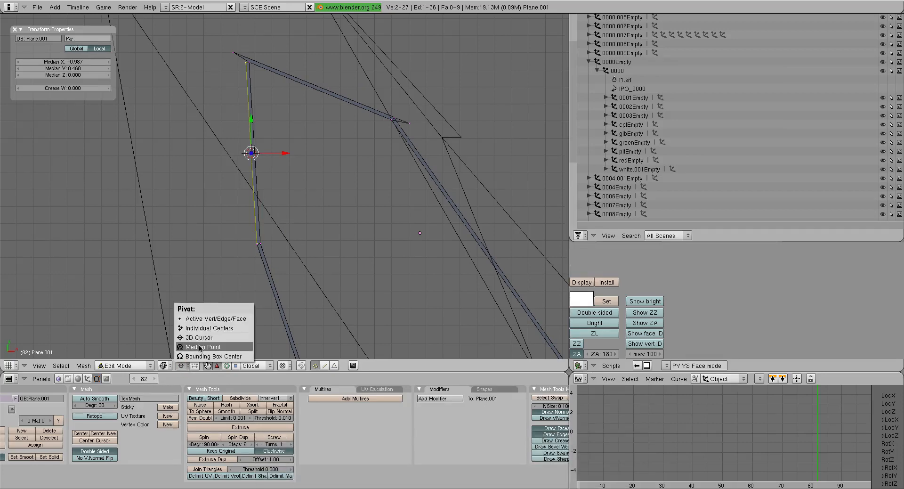
{"action": "left_click", "coordinate": [201, 347]}
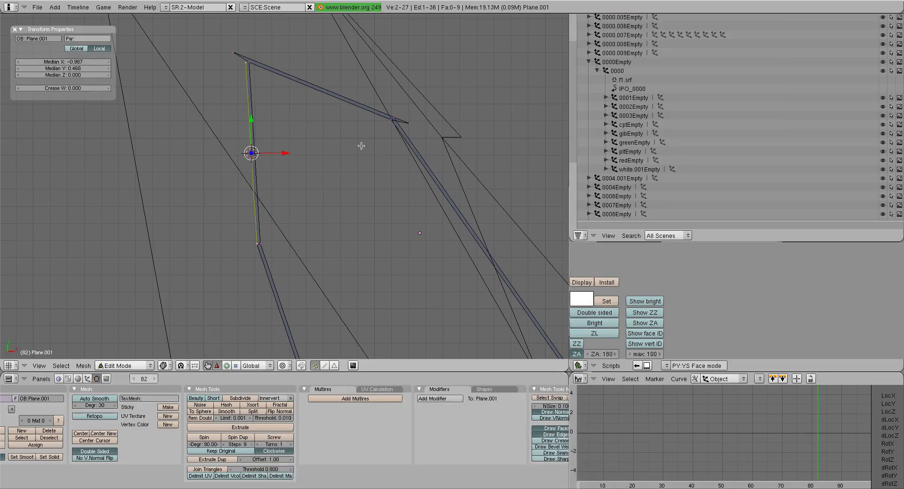
{"action": "key", "text": "s"}
{"action": "left_click", "coordinate": [375, 121]}
Step: Select both outer vertices of the long front strip and scale that edge up slightly past its corners
{"action": "right_click", "coordinate": [396, 115]}
{"action": "middle_click_drag", "start_coordinate": [463, 194], "coordinate": [258, 101], "text": "shift"}
{"action": "right_click", "coordinate": [390, 308], "text": "shift"}
{"action": "key", "text": "s"}
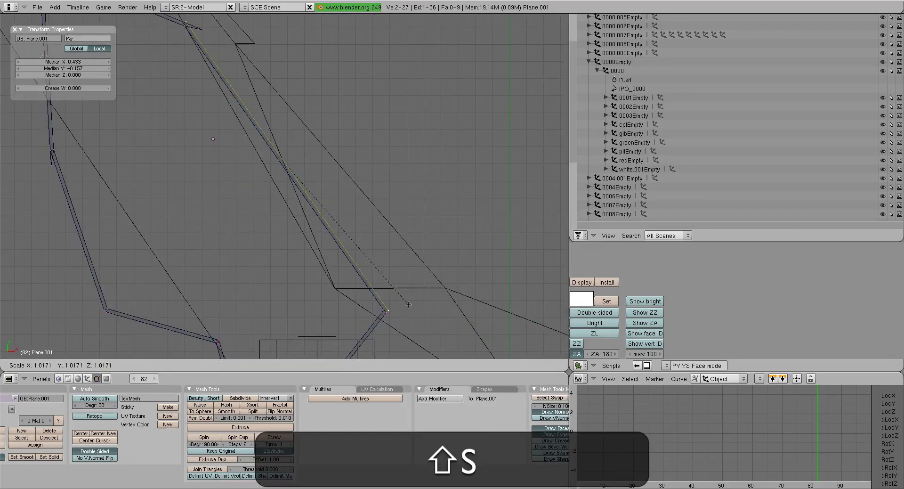
{"action": "left_click", "coordinate": [408, 304]}
Step: Scale up the outer edge of the short slanted front strip so it extends past both of its corners
{"action": "right_click", "coordinate": [385, 312]}
{"action": "middle_click_drag", "start_coordinate": [385, 312], "coordinate": [413, 211], "text": "shift"}
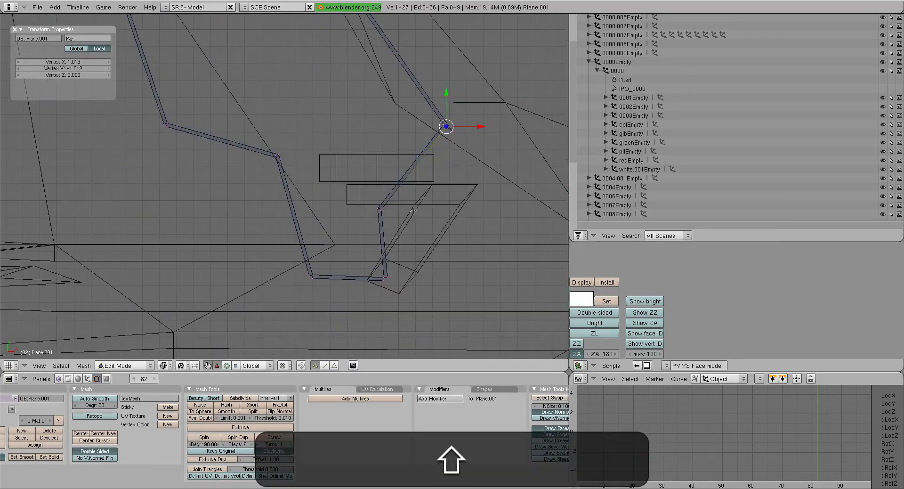
{"action": "right_click", "coordinate": [445, 126], "text": "shift"}
{"action": "key", "text": "s"}
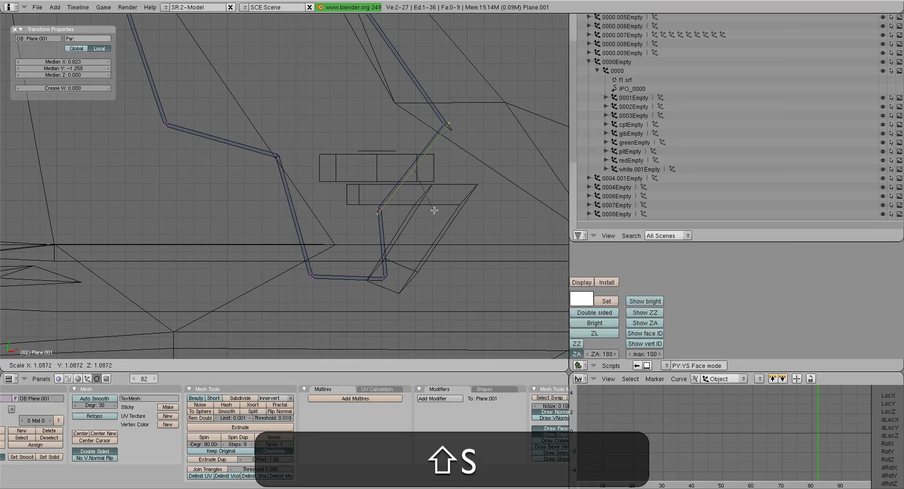
{"action": "left_click", "coordinate": [441, 209]}
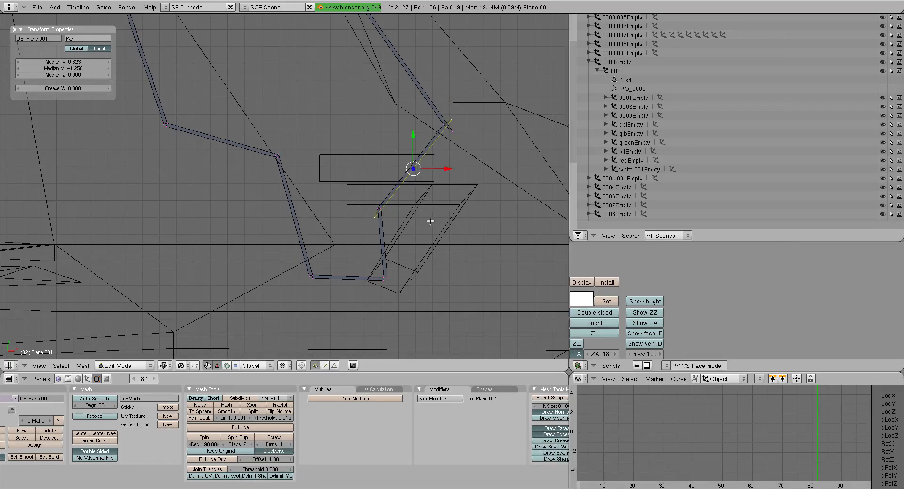
Step: Snap the 3D cursor to the slanted front strip's upper outer vertex, pivot on the cursor and scale the lower vertex back toward it
{"action": "middle_click_drag", "start_coordinate": [430, 227], "coordinate": [319, 244], "text": "shift"}
{"action": "scroll", "coordinate": [320, 244], "scroll_direction": "up", "scroll_amount": 5}
{"action": "middle_click_drag", "start_coordinate": [264, 291], "coordinate": [266, 199], "text": "shift"}
{"action": "scroll", "coordinate": [266, 200], "scroll_direction": "up", "scroll_amount": 3}
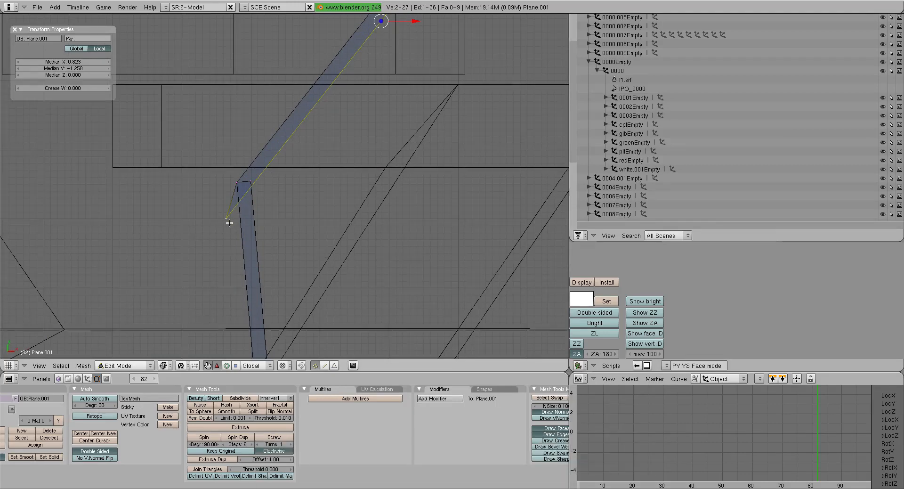
{"action": "scroll", "coordinate": [229, 223], "scroll_direction": "down", "scroll_amount": 4}
{"action": "middle_click_drag", "start_coordinate": [301, 205], "coordinate": [285, 264], "text": "shift"}
{"action": "right_click", "coordinate": [394, 64]}
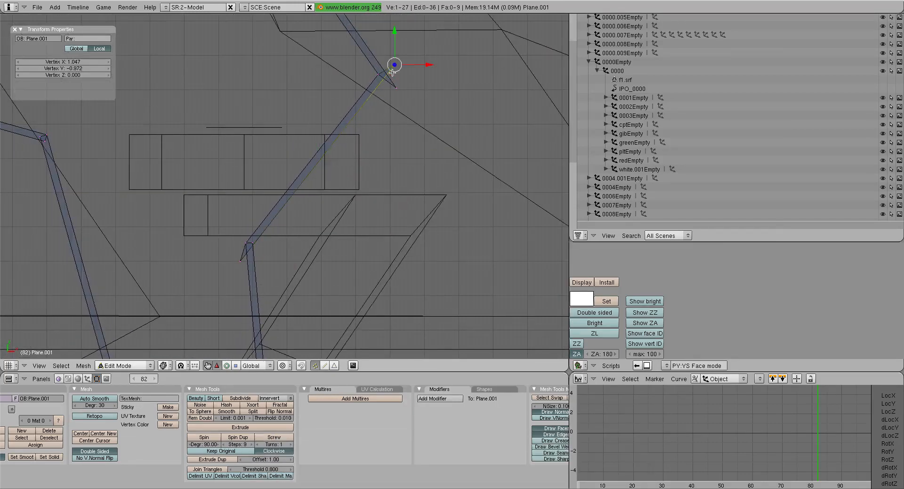
{"action": "key", "text": "shift+s"}
{"action": "left_click", "coordinate": [394, 66]}
{"action": "right_click", "coordinate": [241, 260]}
{"action": "key", "text": "shift+s"}
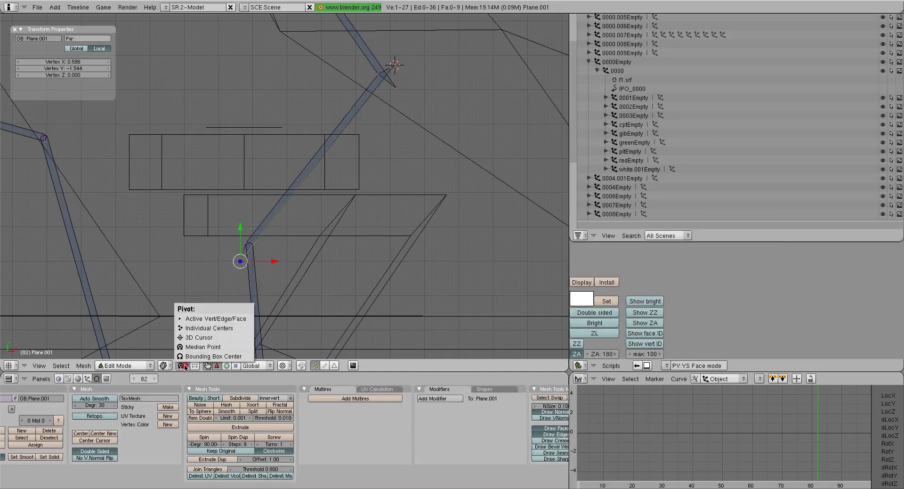
{"action": "left_click", "coordinate": [207, 330]}
{"action": "key", "text": "s"}
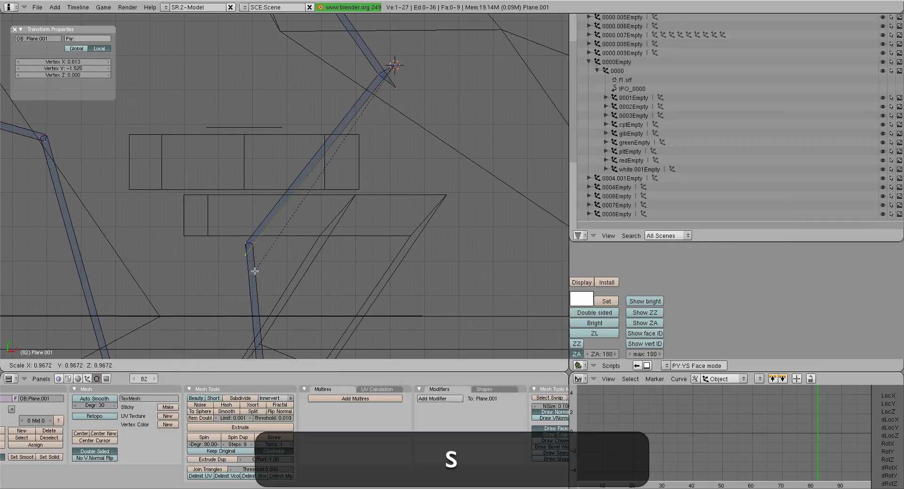
{"action": "left_click", "coordinate": [261, 266]}
Step: Snap the 3D cursor to the upper outer vertex of the short front strip beside the inner end and scale its lower outer vertex outward
{"action": "scroll", "coordinate": [262, 267], "scroll_direction": "up", "scroll_amount": 5}
{"action": "middle_click_drag", "start_coordinate": [303, 292], "coordinate": [360, 173], "text": "shift"}
{"action": "scroll", "coordinate": [265, 213], "scroll_direction": "up", "scroll_amount": 4}
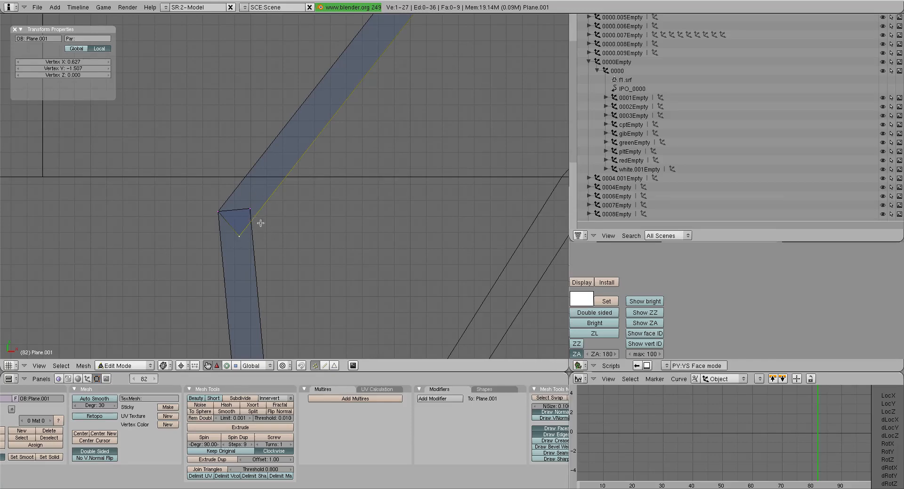
{"action": "right_click", "coordinate": [251, 208]}
{"action": "scroll", "coordinate": [298, 234], "scroll_direction": "down", "scroll_amount": 5}
{"action": "key", "text": "shift+s"}
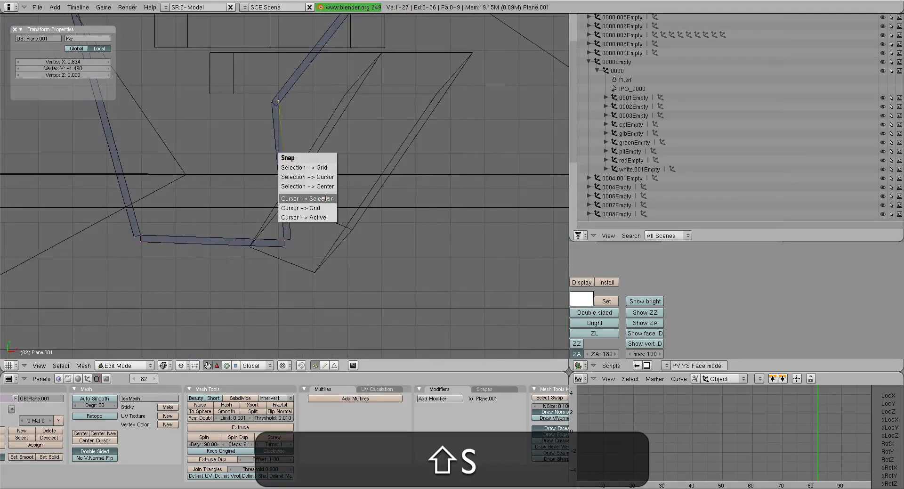
{"action": "left_click", "coordinate": [326, 198]}
Step: Snap the 3D cursor to the middle of the inner end strip's outer edge and scale that edge past both corners
{"action": "right_click", "coordinate": [283, 246]}
{"action": "right_click", "coordinate": [140, 248], "text": "shift"}
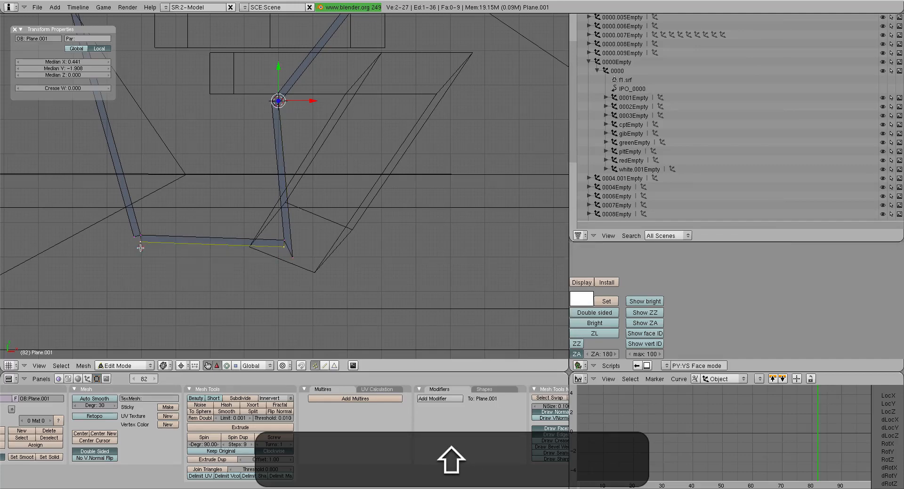
{"action": "key", "text": "shift+s"}
{"action": "left_click", "coordinate": [226, 258]}
{"action": "key", "text": "s"}
{"action": "left_click", "coordinate": [161, 249]}
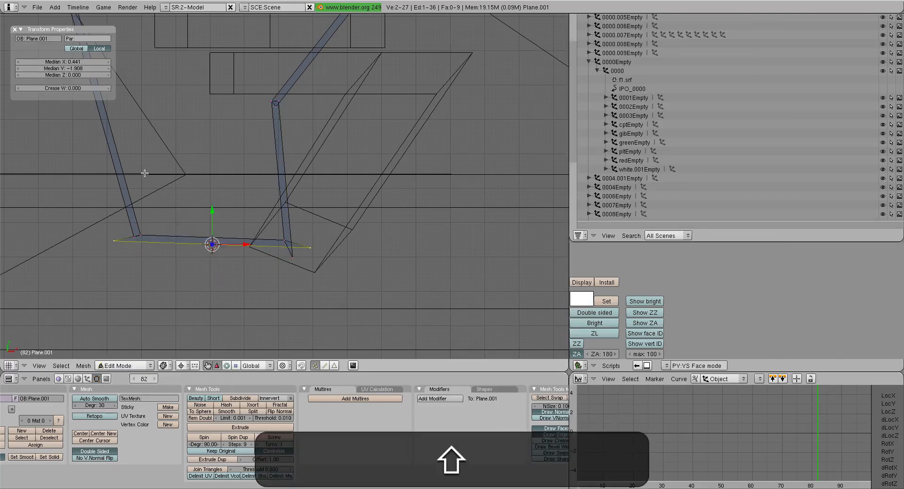
Step: Snap the 3D cursor to the upper outer vertex of the innermost rear strip and scale its lower outer vertex past the inner corner
{"action": "middle_click_drag", "start_coordinate": [145, 173], "coordinate": [272, 305], "text": "shift"}
{"action": "right_click", "coordinate": [189, 130]}
{"action": "key", "text": "shift+s"}
{"action": "left_click", "coordinate": [223, 183]}
{"action": "middle_click_drag", "start_coordinate": [265, 338], "coordinate": [275, 253], "text": "shift"}
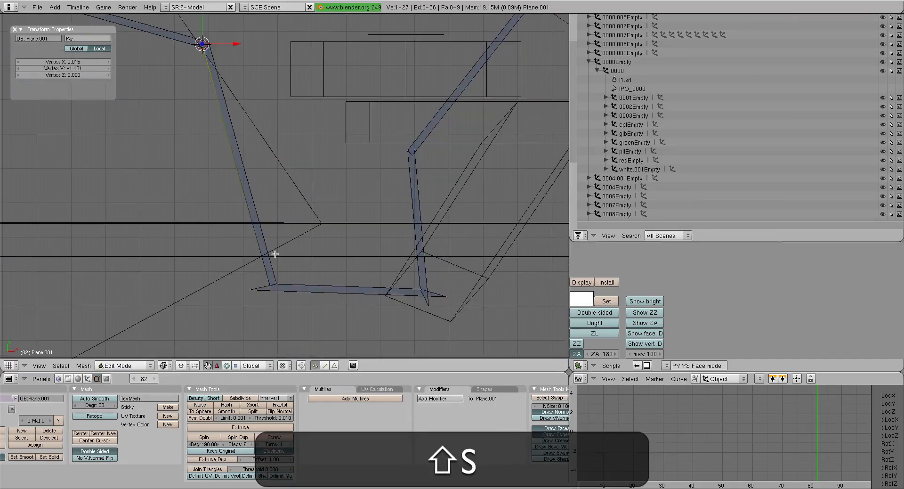
{"action": "right_click", "coordinate": [269, 283]}
{"action": "key", "text": "s"}
{"action": "left_click", "coordinate": [273, 297]}
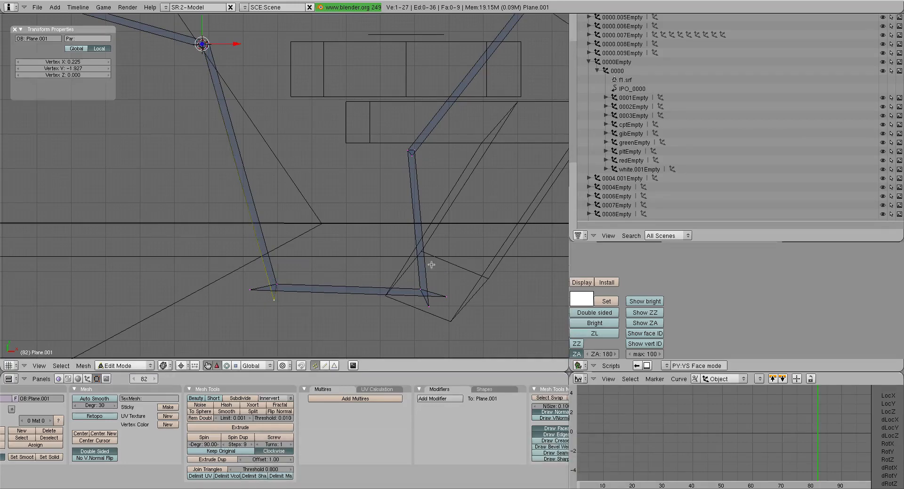
Step: Snap the 3D cursor to the gently sloping front strip's lower inner vertex and scale its lower outer vertex past the corner
{"action": "middle_click_drag", "start_coordinate": [271, 111], "coordinate": [284, 188], "text": "shift"}
{"action": "scroll", "coordinate": [289, 151], "scroll_direction": "up", "scroll_amount": 4}
{"action": "key", "text": "a"}
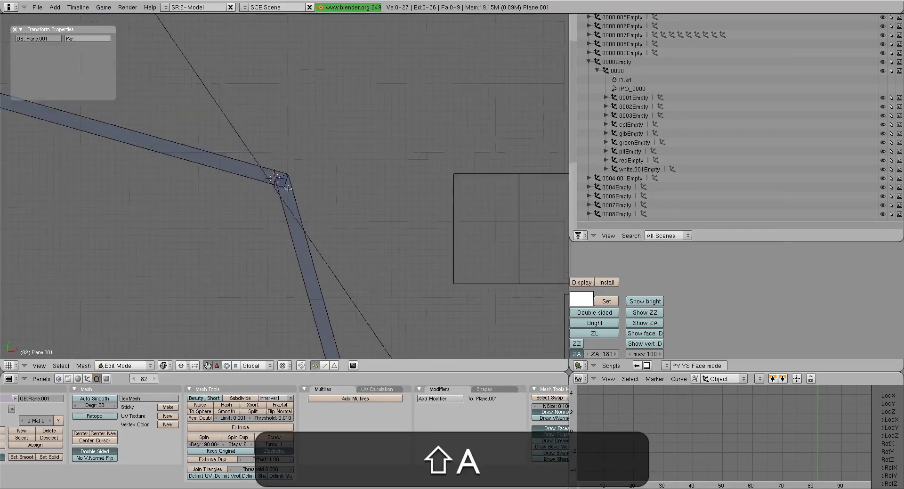
{"action": "scroll", "coordinate": [284, 191], "scroll_direction": "up", "scroll_amount": 8}
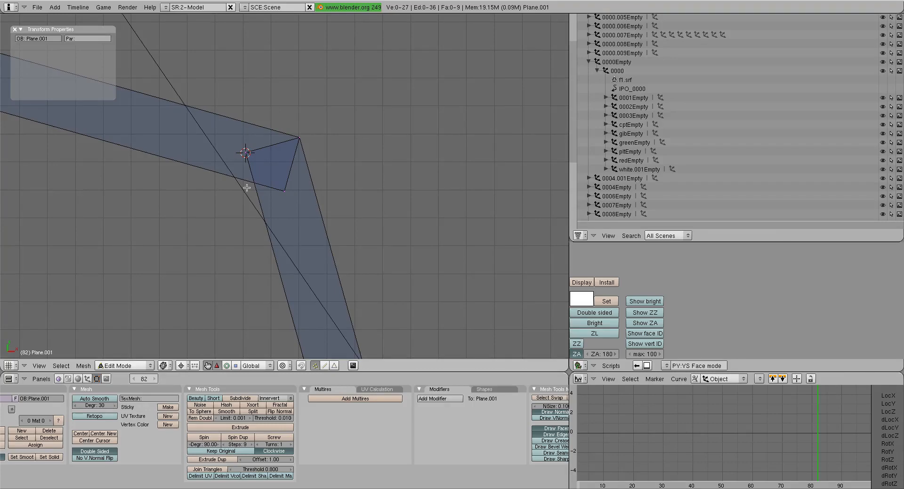
{"action": "scroll", "coordinate": [246, 188], "scroll_direction": "down", "scroll_amount": 4}
{"action": "middle_click_drag", "start_coordinate": [196, 170], "coordinate": [347, 238], "text": "shift"}
{"action": "right_click", "coordinate": [382, 239]}
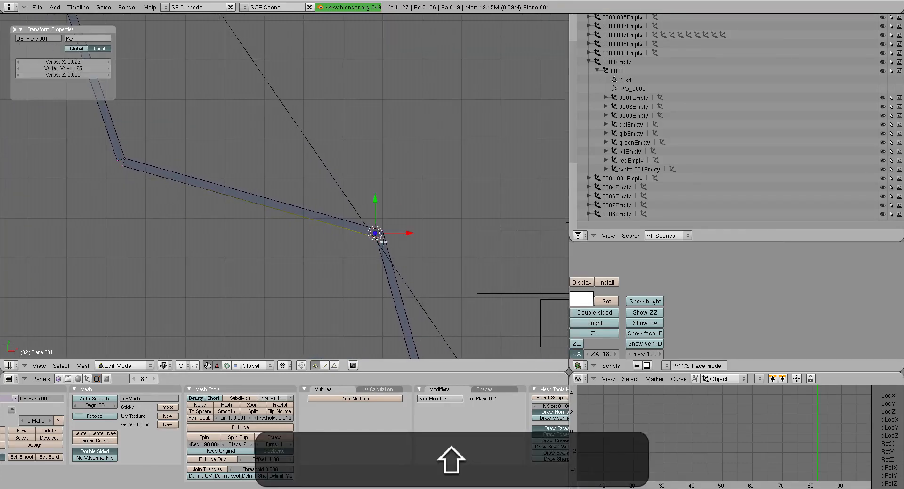
{"action": "key", "text": "shift+s"}
{"action": "right_click", "coordinate": [123, 172]}
{"action": "key", "text": "s"}
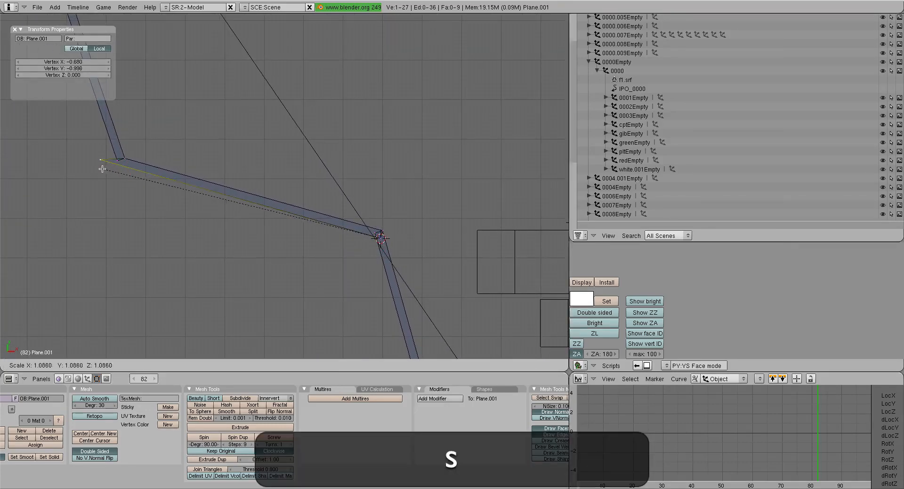
{"action": "left_click", "coordinate": [100, 167]}
Step: Select both outer-edge vertices of the steep front strip, snap the 3D cursor to their middle and scale the edge past both corners
{"action": "middle_click_drag", "start_coordinate": [101, 167], "coordinate": [120, 186], "text": "shift"}
{"action": "scroll", "coordinate": [169, 105], "scroll_direction": "down", "scroll_amount": 4}
{"action": "middle_click_drag", "start_coordinate": [169, 105], "coordinate": [256, 171], "text": "shift"}
{"action": "right_click", "coordinate": [235, 66]}
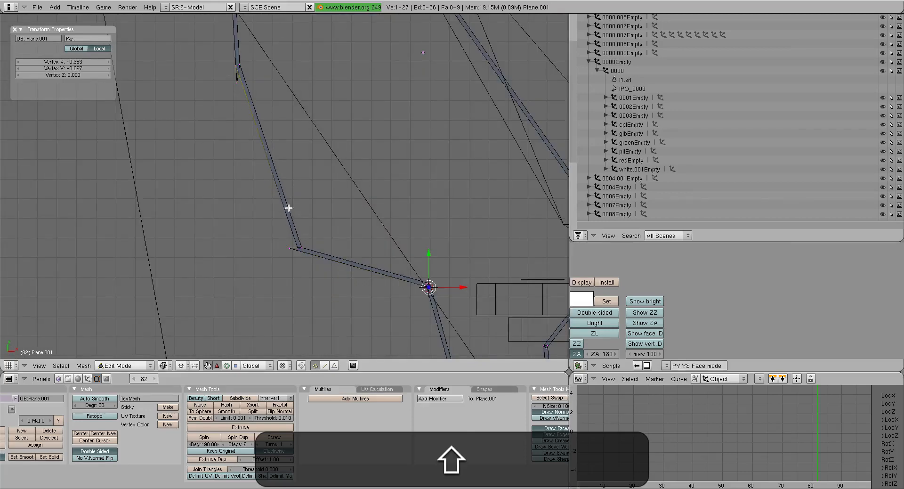
{"action": "right_click", "coordinate": [293, 247], "text": "shift"}
{"action": "right_click", "coordinate": [299, 251], "text": "shift"}
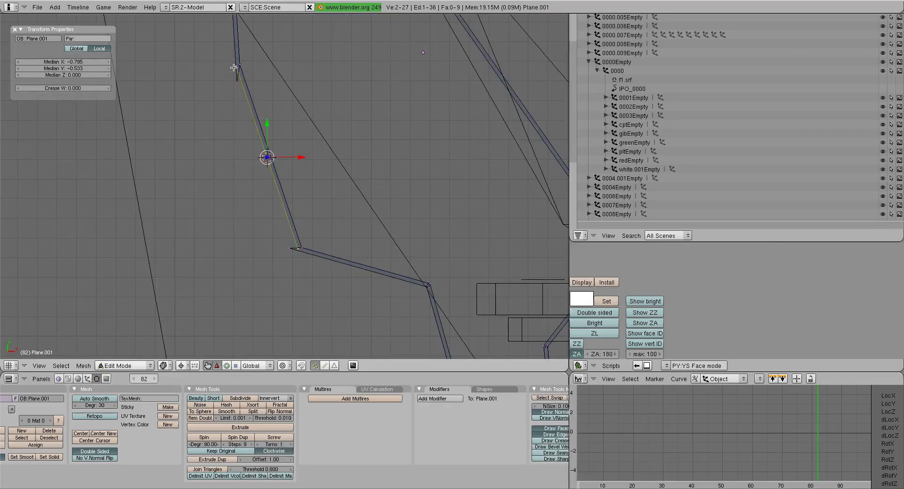
{"action": "key", "text": "s"}
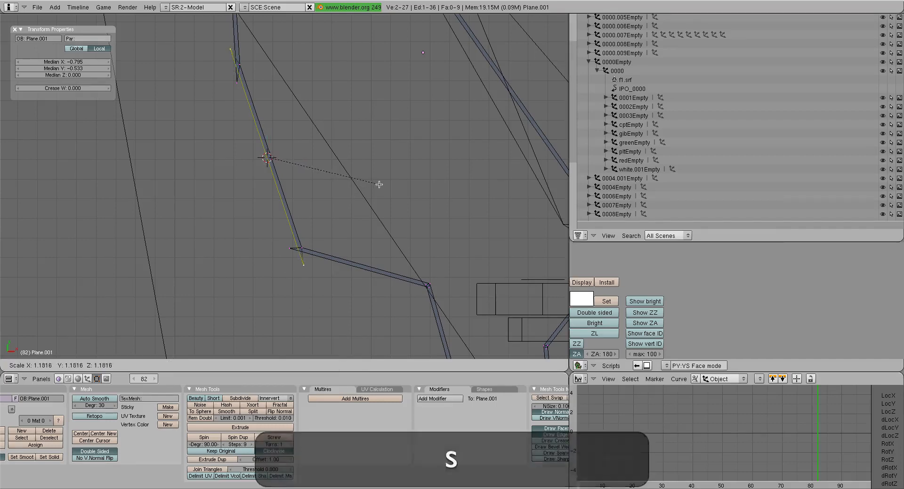
{"action": "left_click", "coordinate": [380, 184]}
Step: Select the whole outline and cut it with Knife (Exact) along the inner end strip's outer edge, snapping to its extended vertices
{"action": "middle_click_drag", "start_coordinate": [311, 36], "coordinate": [274, 207], "text": "shift"}
{"action": "scroll", "coordinate": [274, 207], "scroll_direction": "down", "scroll_amount": 3}
{"action": "key", "text": "a"}
{"action": "key", "text": "a"}
{"action": "middle_click_drag", "start_coordinate": [325, 227], "coordinate": [287, 104], "text": "shift"}
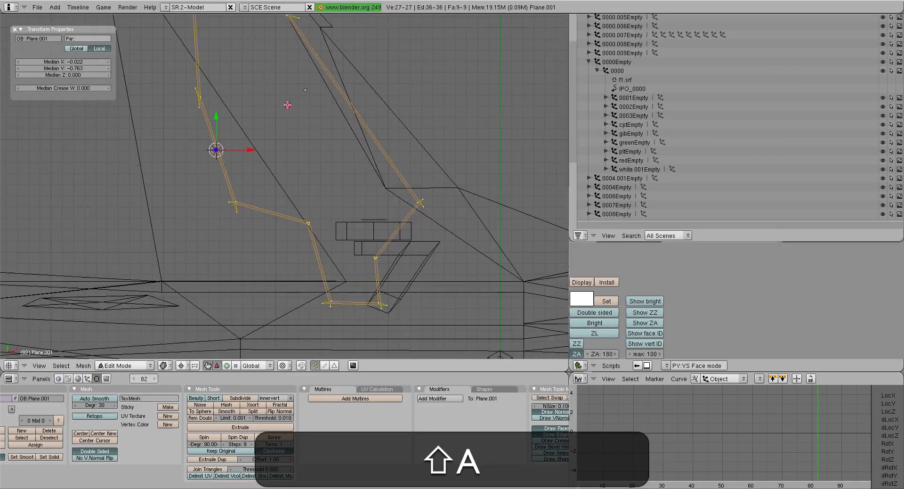
{"action": "scroll", "coordinate": [350, 252], "scroll_direction": "up", "scroll_amount": 2}
{"action": "middle_click_drag", "start_coordinate": [410, 287], "coordinate": [433, 218], "text": "shift"}
{"action": "scroll", "coordinate": [433, 218], "scroll_direction": "up", "scroll_amount": 2}
{"action": "scroll", "coordinate": [424, 216], "scroll_direction": "up", "scroll_amount": 1}
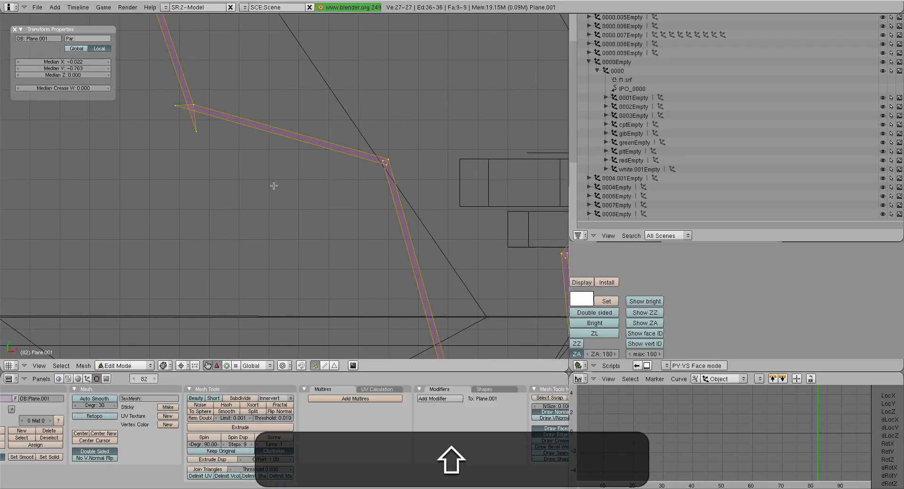
{"action": "middle_click_drag", "start_coordinate": [442, 314], "coordinate": [270, 160], "text": "shift"}
{"action": "scroll", "coordinate": [285, 178], "scroll_direction": "up", "scroll_amount": 2}
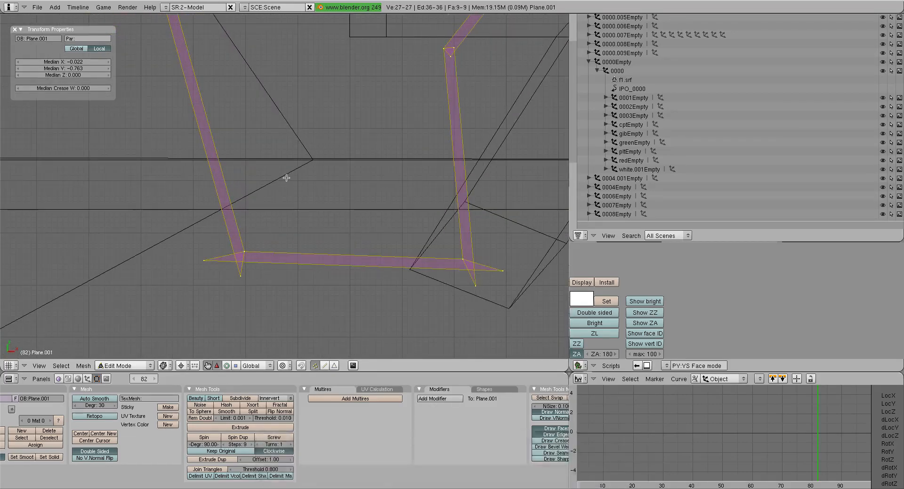
{"action": "key", "text": "k"}
{"action": "left_click", "coordinate": [285, 177]}
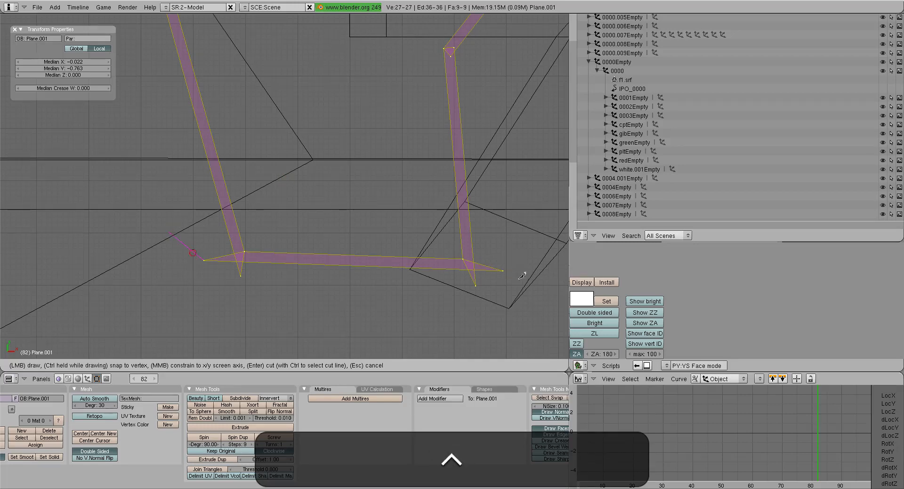
{"action": "key", "text": "ctrl+Return"}
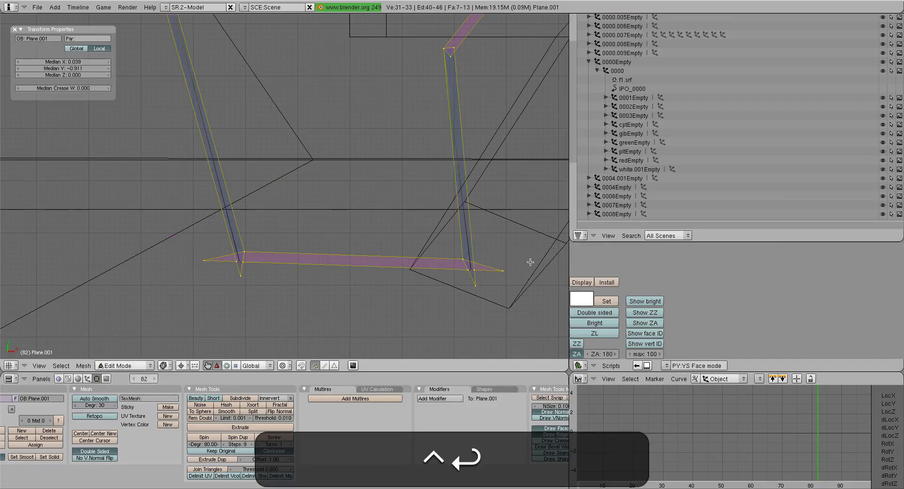
Step: Select the whole outline and cut it with Knife (Exact) along the diagonal rear strip's outer edge, snapped to its end vertices
{"action": "key", "text": "a"}
{"action": "middle_click_drag", "start_coordinate": [521, 265], "coordinate": [311, 246]}
{"action": "key", "text": "a"}
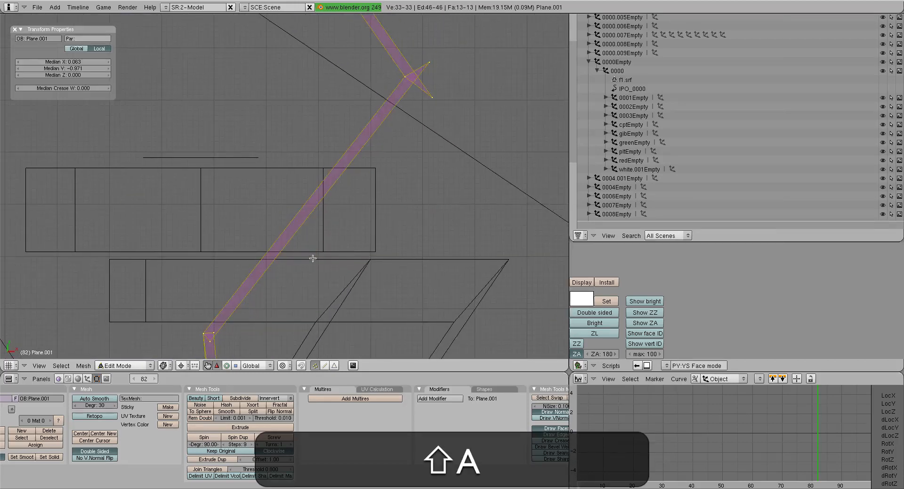
{"action": "key", "text": "k"}
{"action": "left_click", "coordinate": [313, 259]}
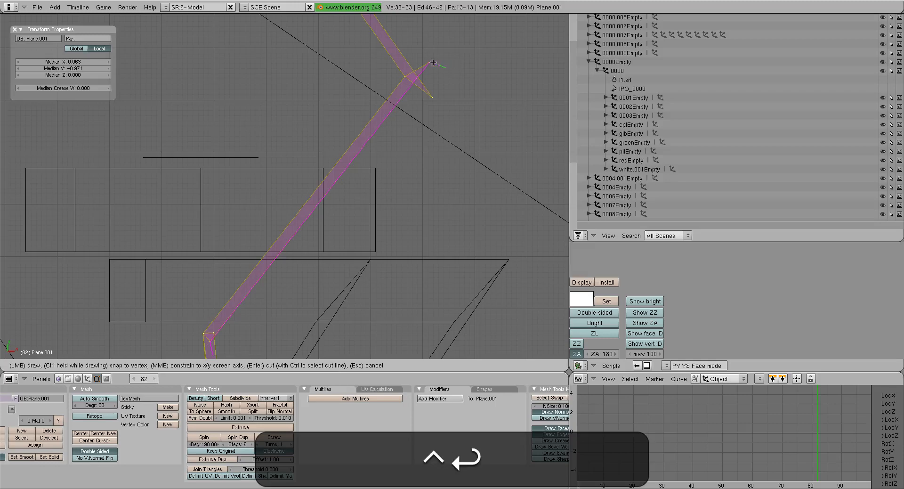
{"action": "key", "text": "ctrl+Return"}
Step: Examine the cut vertices where the diagonal rear strip crosses the adjoining long rear strip
{"action": "middle_click_drag", "start_coordinate": [433, 76], "coordinate": [268, 166], "text": "shift"}
{"action": "scroll", "coordinate": [269, 166], "scroll_direction": "up", "scroll_amount": 8}
{"action": "middle_click_drag", "start_coordinate": [200, 133], "coordinate": [355, 221], "text": "shift"}
{"action": "scroll", "coordinate": [365, 209], "scroll_direction": "up", "scroll_amount": 3}
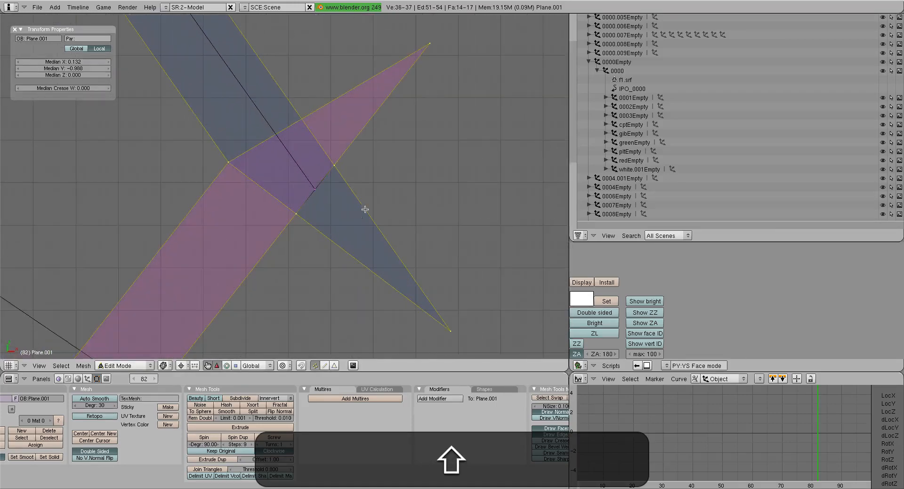
{"action": "key", "text": "a"}
{"action": "right_click", "coordinate": [340, 167]}
{"action": "right_click", "coordinate": [320, 195]}
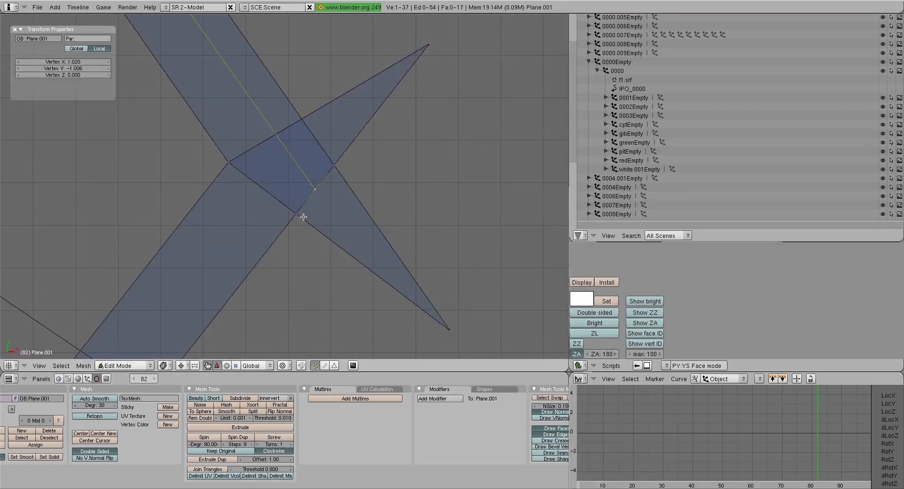
{"action": "right_click", "coordinate": [333, 162]}
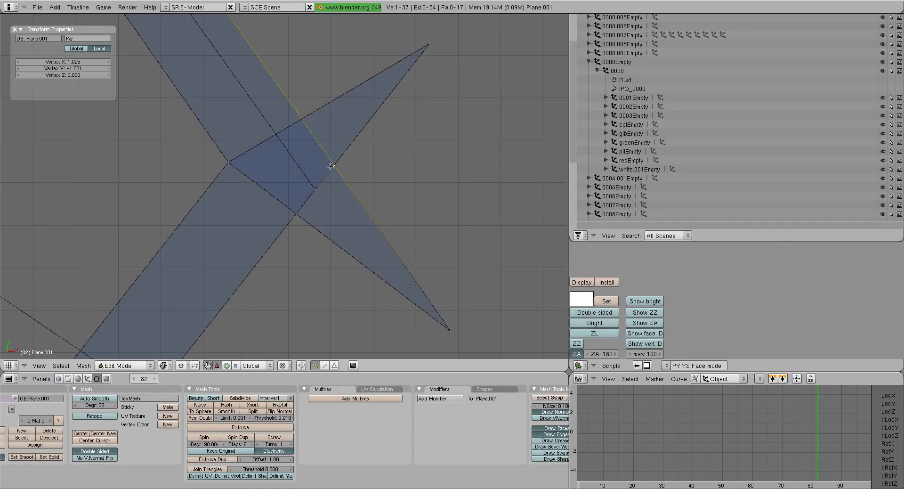
Step: Select the whole outline and cut it with Knife (Exact) along the wing-tip strip's outer edge, snapped to its extended vertices
{"action": "scroll", "coordinate": [333, 175], "scroll_direction": "down", "scroll_amount": 14}
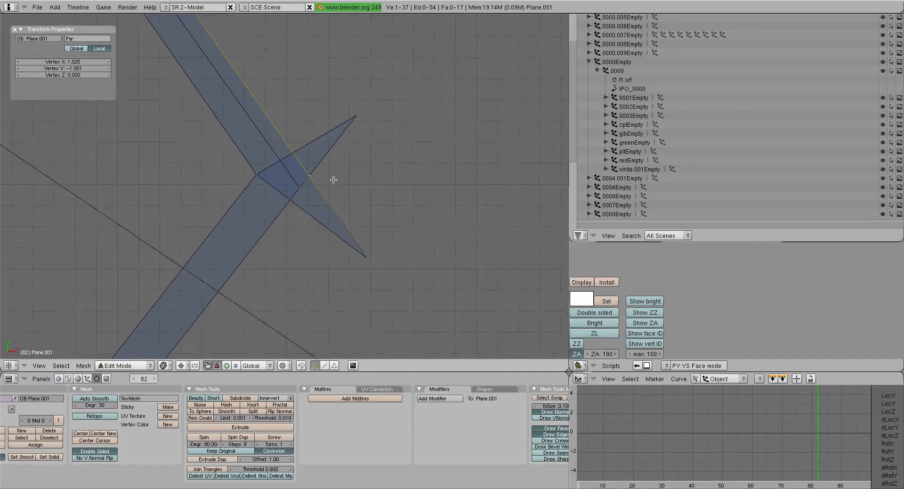
{"action": "middle_click_drag", "start_coordinate": [283, 146], "coordinate": [400, 273], "text": "shift"}
{"action": "middle_click_drag", "start_coordinate": [308, 97], "coordinate": [400, 264], "text": "shift"}
{"action": "key", "text": "a"}
{"action": "key", "text": "k"}
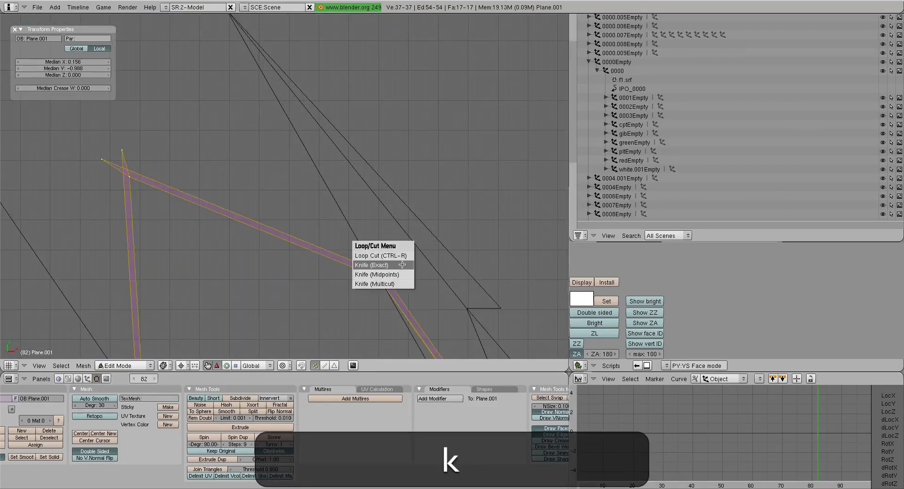
{"action": "left_click", "coordinate": [402, 265]}
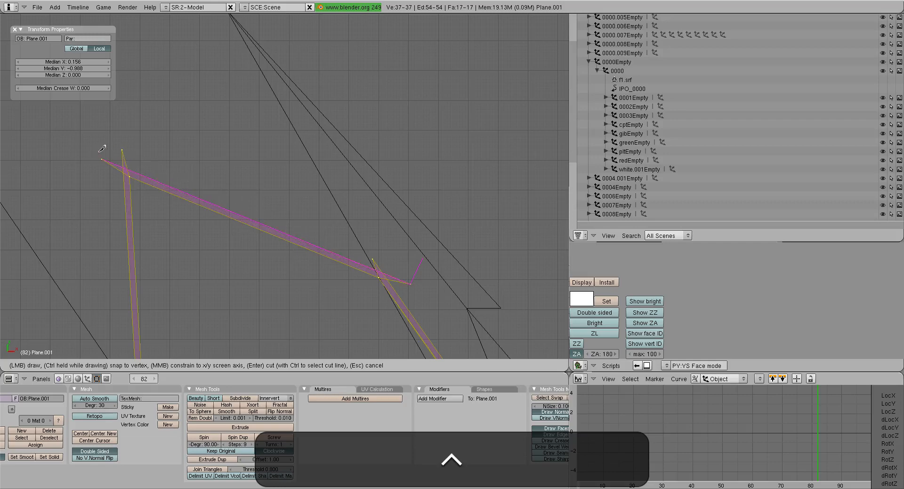
{"action": "key", "text": "ctrl+Return"}
Step: Select the whole outline and cut it with Knife (Exact) along the steep front strip's outer edge, snapped to both extended ends
{"action": "key", "text": "a"}
{"action": "key", "text": "a"}
{"action": "middle_click_drag", "start_coordinate": [247, 163], "coordinate": [301, 48], "text": "shift"}
{"action": "mouse_move", "coordinate": [274, 333]}
{"action": "middle_mouse_down", "text": "shift"}
{"action": "mouse_move", "coordinate": [339, 148]}
{"action": "mouse_move", "coordinate": [309, 82]}
{"action": "middle_mouse_up", "text": "shift"}
{"action": "key", "text": "shift+k"}
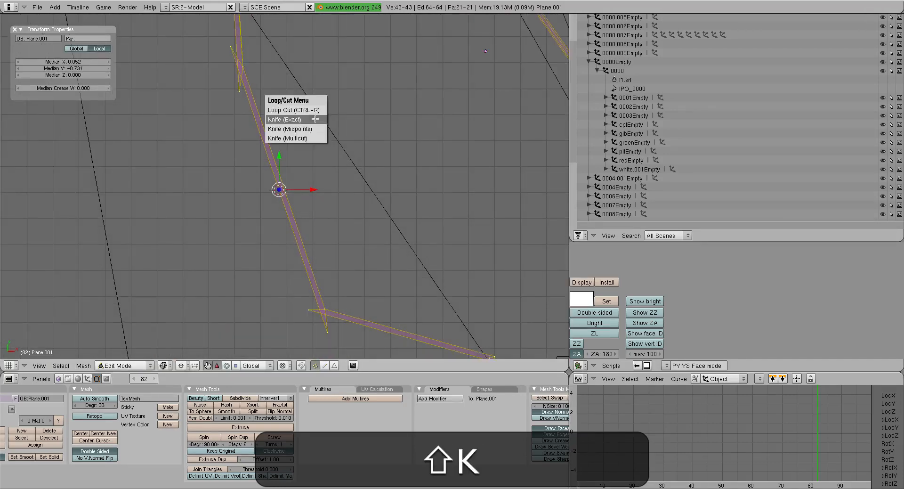
{"action": "left_click", "coordinate": [316, 119]}
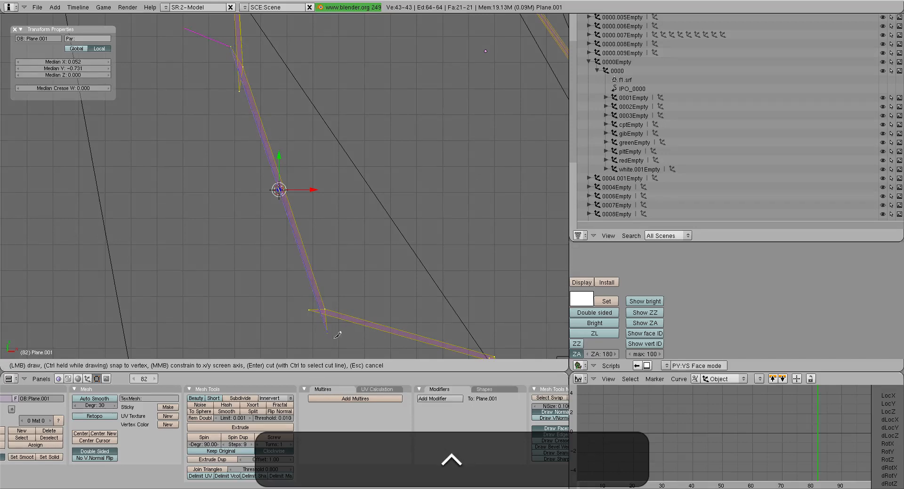
{"action": "key", "text": "ctrl+Return"}
Step: Select the whole outline and knife-cut it along the lower edge of the gently sloping front strip, snapped to its vertices
{"action": "middle_click_drag", "start_coordinate": [427, 323], "coordinate": [289, 142], "text": "shift"}
{"action": "scroll", "coordinate": [315, 155], "scroll_direction": "up", "scroll_amount": 2}
{"action": "key", "text": "a"}
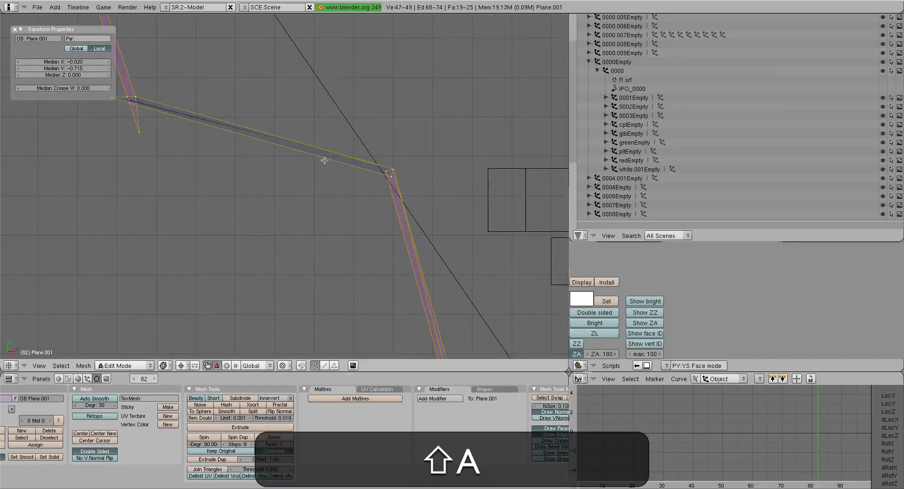
{"action": "key", "text": "a"}
{"action": "scroll", "coordinate": [382, 182], "scroll_direction": "down", "scroll_amount": 2}
{"action": "middle_click_drag", "start_coordinate": [386, 197], "coordinate": [346, 165], "text": "shift"}
{"action": "scroll", "coordinate": [346, 151], "scroll_direction": "up", "scroll_amount": 6}
{"action": "middle_click_drag", "start_coordinate": [347, 121], "coordinate": [339, 227], "text": "shift"}
{"action": "scroll", "coordinate": [323, 247], "scroll_direction": "up", "scroll_amount": 6}
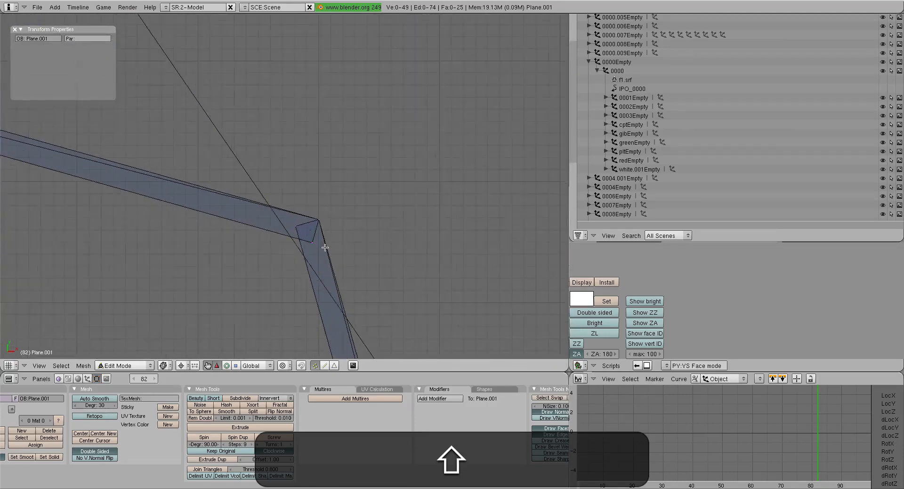
{"action": "key", "text": "a"}
{"action": "scroll", "coordinate": [321, 271], "scroll_direction": "down", "scroll_amount": 3}
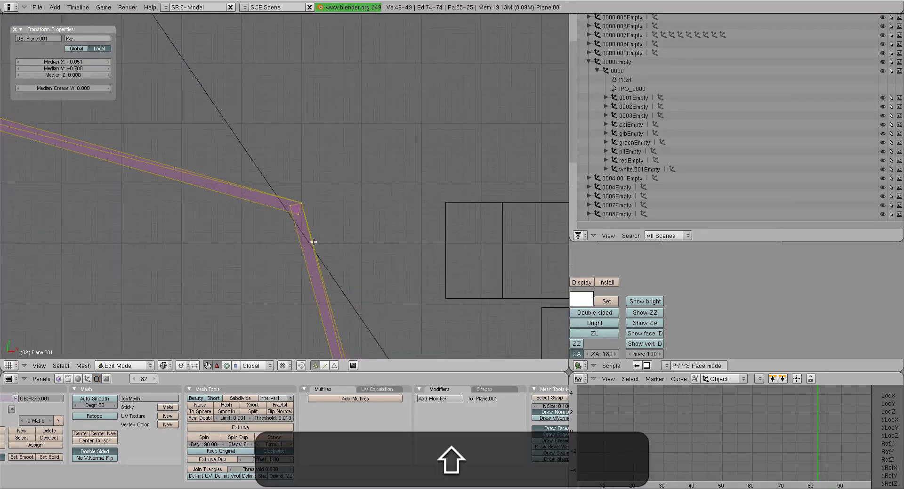
{"action": "middle_click_drag", "start_coordinate": [258, 209], "coordinate": [421, 276], "text": "shift"}
{"action": "key", "text": "shift+k"}
{"action": "key", "text": "k"}
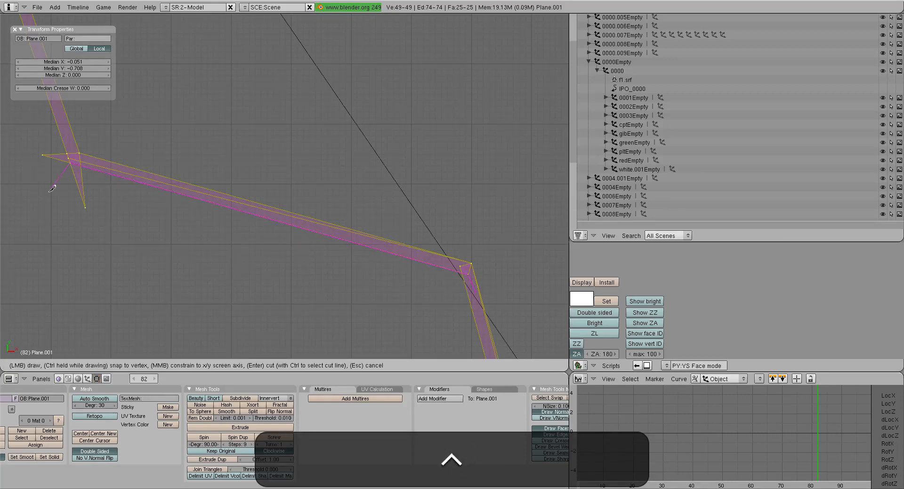
{"action": "key", "text": "Return"}
Step: Select the three neighbouring vertices inside the corner between the gently sloping and short front strips and merge them
{"action": "key", "text": "a"}
{"action": "right_click", "coordinate": [457, 264]}
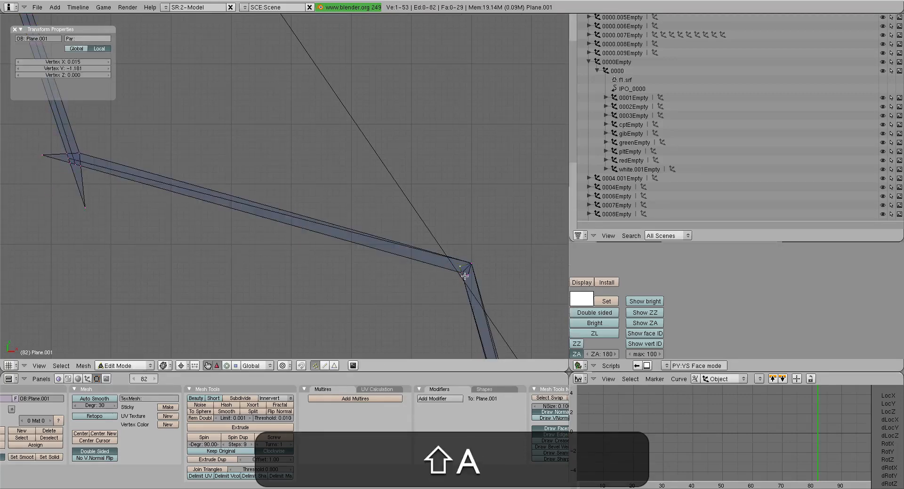
{"action": "right_click", "coordinate": [460, 278], "text": "shift"}
{"action": "right_click", "coordinate": [474, 282], "text": "shift"}
{"action": "middle_click_drag", "start_coordinate": [475, 282], "coordinate": [366, 236], "text": "shift"}
{"action": "scroll", "coordinate": [422, 260], "scroll_direction": "up", "scroll_amount": 2}
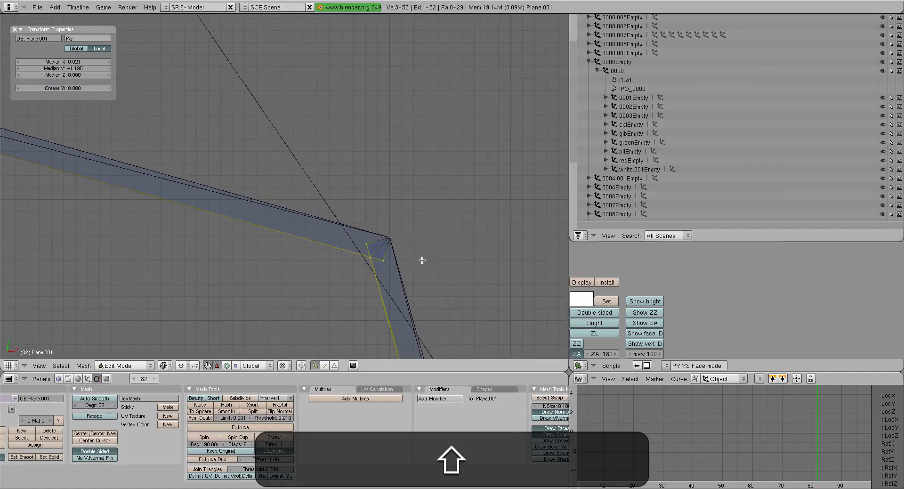
{"action": "key", "text": "w"}
{"action": "left_click", "coordinate": [420, 257]}
{"action": "left_click", "coordinate": [420, 251]}
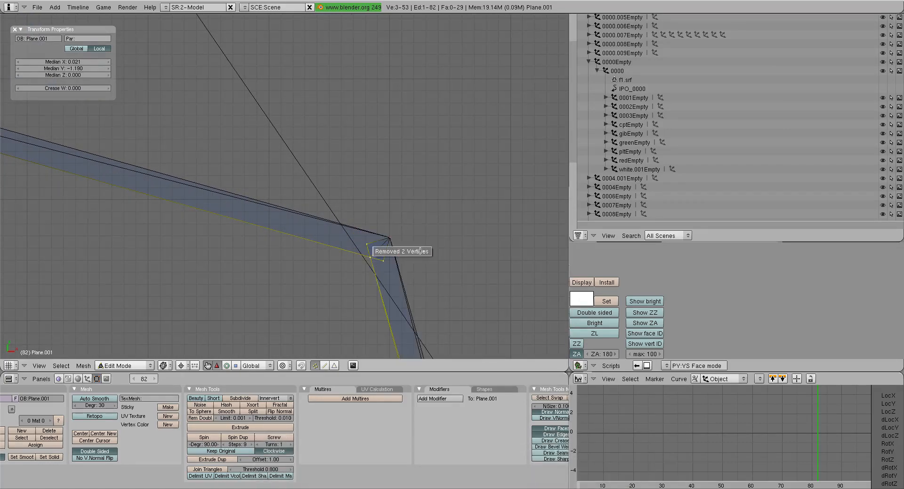
{"action": "left_click", "coordinate": [420, 251]}
Step: Lasso-select the crossing and spike vertices outside the corner between the steep and gently sloping front strips and merge them
{"action": "key", "text": "a"}
{"action": "scroll", "coordinate": [351, 256], "scroll_direction": "down", "scroll_amount": 8}
{"action": "middle_click_drag", "start_coordinate": [167, 153], "coordinate": [362, 195], "text": "shift"}
{"action": "scroll", "coordinate": [372, 204], "scroll_direction": "up", "scroll_amount": 6}
{"action": "scroll", "coordinate": [365, 192], "scroll_direction": "up", "scroll_amount": 1}
{"action": "left_click_drag", "start_coordinate": [278, 142], "coordinate": [433, 293], "text": "ctrl"}
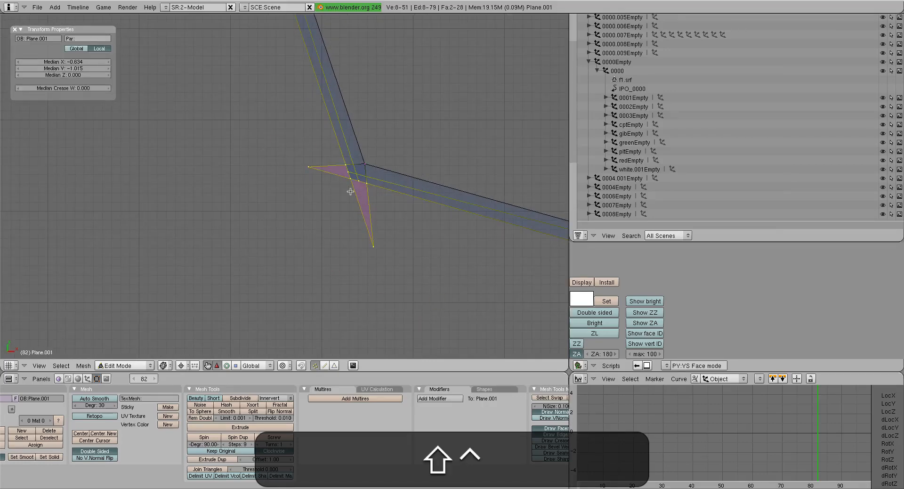
{"action": "key", "text": "e"}
{"action": "key", "text": "Escape"}
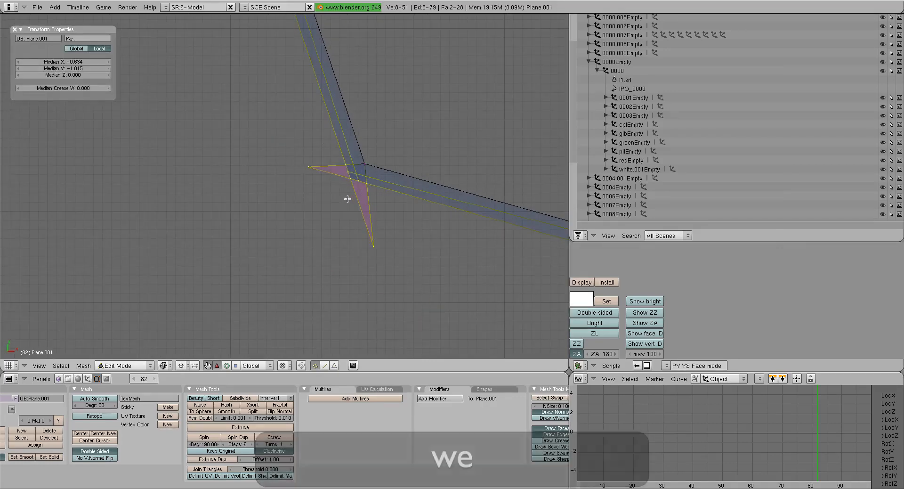
{"action": "key", "text": "w"}
{"action": "left_click", "coordinate": [348, 200]}
{"action": "left_click", "coordinate": [348, 199]}
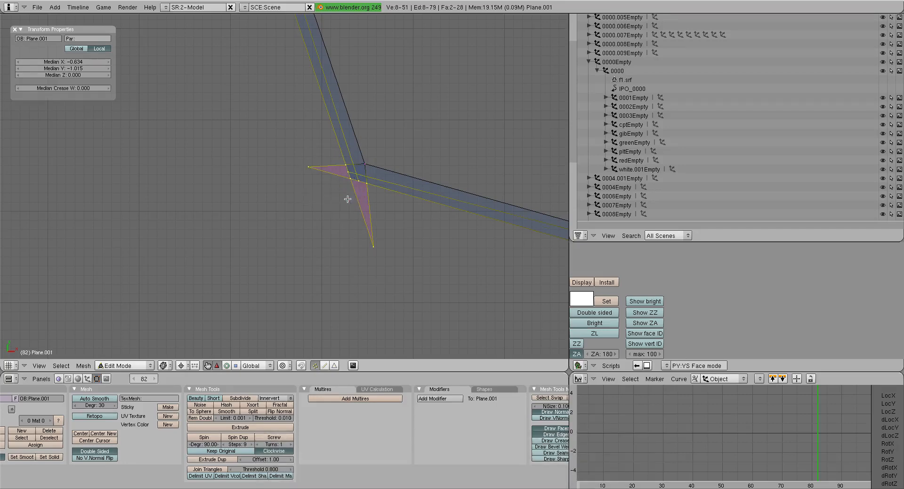
Step: Lasso-select the protruding vertices at the corner between the outermost and steep front strips and merge them
{"action": "key", "text": "a"}
{"action": "scroll", "coordinate": [317, 157], "scroll_direction": "down", "scroll_amount": 5}
{"action": "middle_click_drag", "start_coordinate": [293, 170], "coordinate": [310, 189]}
{"action": "left_click_drag", "start_coordinate": [317, 288], "coordinate": [329, 287], "text": "ctrl"}
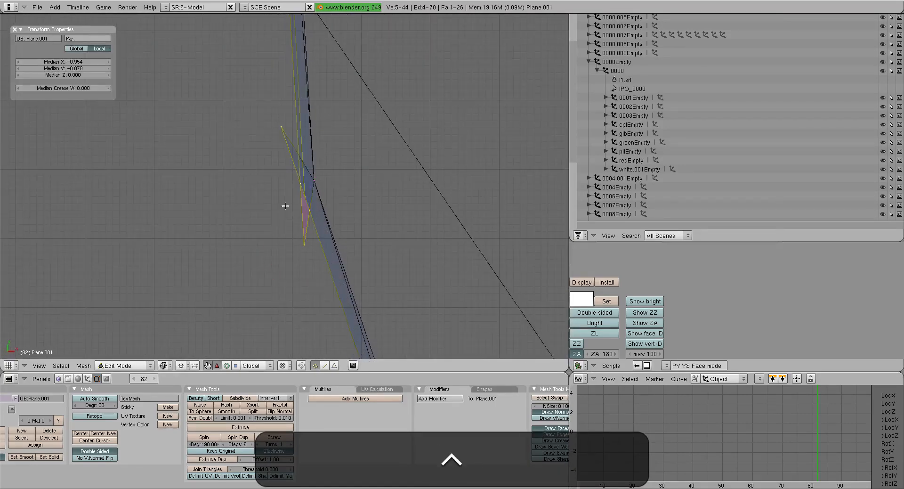
{"action": "right_click", "coordinate": [287, 188], "text": "shift"}
{"action": "key", "text": "w"}
{"action": "right_click", "coordinate": [299, 188], "text": "shift"}
{"action": "key", "text": "w"}
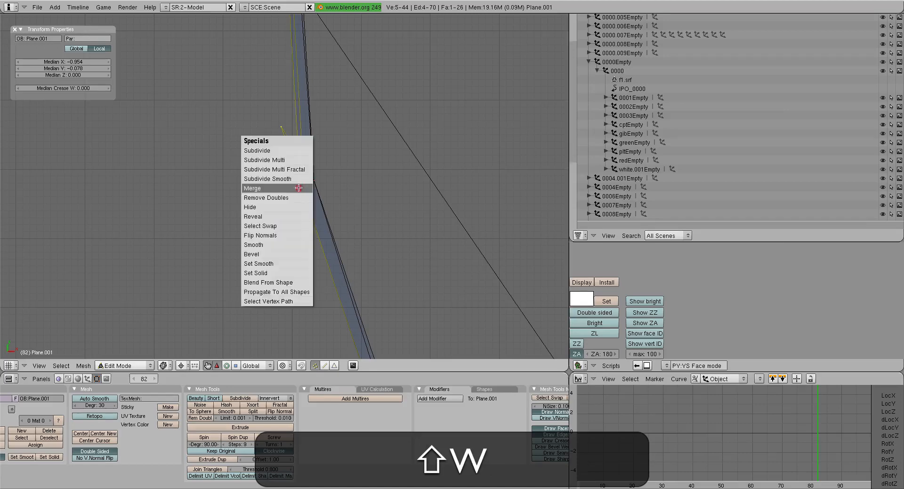
{"action": "left_click", "coordinate": [298, 188]}
{"action": "left_click", "coordinate": [299, 187]}
{"action": "scroll", "coordinate": [304, 191], "scroll_direction": "down", "scroll_amount": 6}
{"action": "middle_click_drag", "start_coordinate": [305, 192], "coordinate": [277, 344], "text": "shift"}
{"action": "middle_click_drag", "start_coordinate": [289, 163], "coordinate": [323, 182], "text": "shift"}
{"action": "scroll", "coordinate": [323, 182], "scroll_direction": "up", "scroll_amount": 8}
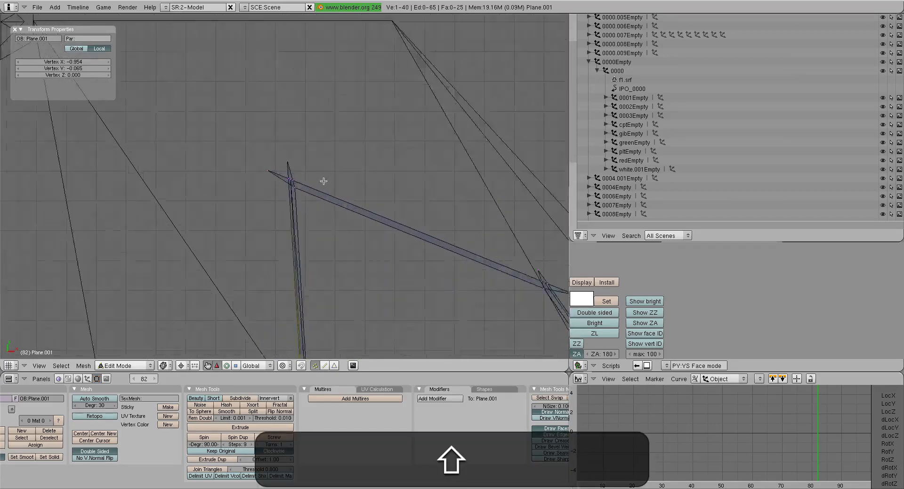
Step: Lasso-select the crossing and spike vertices at the outline's top-left corner and merge them at the last selected vertex
{"action": "key", "text": "a"}
{"action": "mouse_move", "coordinate": [322, 182]}
{"action": "left_mouse_down", "text": "ctrl"}
{"action": "mouse_move", "coordinate": [213, 30]}
{"action": "mouse_move", "coordinate": [264, 181]}
{"action": "left_mouse_up", "text": "ctrl"}
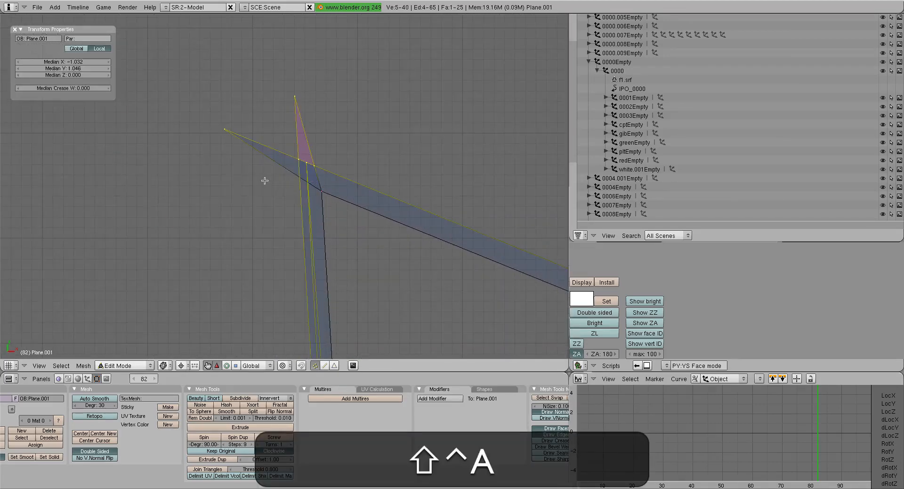
{"action": "right_click", "coordinate": [299, 158], "text": "shift"}
{"action": "right_click", "coordinate": [299, 158], "text": "shift"}
{"action": "key", "text": "w"}
{"action": "left_click", "coordinate": [299, 157]}
{"action": "left_click", "coordinate": [300, 156]}
Step: Lasso-select the crossing and spike vertices at the outline's top-right corner and merge them at the last selected vertex
{"action": "scroll", "coordinate": [300, 156], "scroll_direction": "down", "scroll_amount": 5}
{"action": "middle_click_drag", "start_coordinate": [547, 299], "coordinate": [327, 149], "text": "shift"}
{"action": "scroll", "coordinate": [327, 149], "scroll_direction": "up", "scroll_amount": 3}
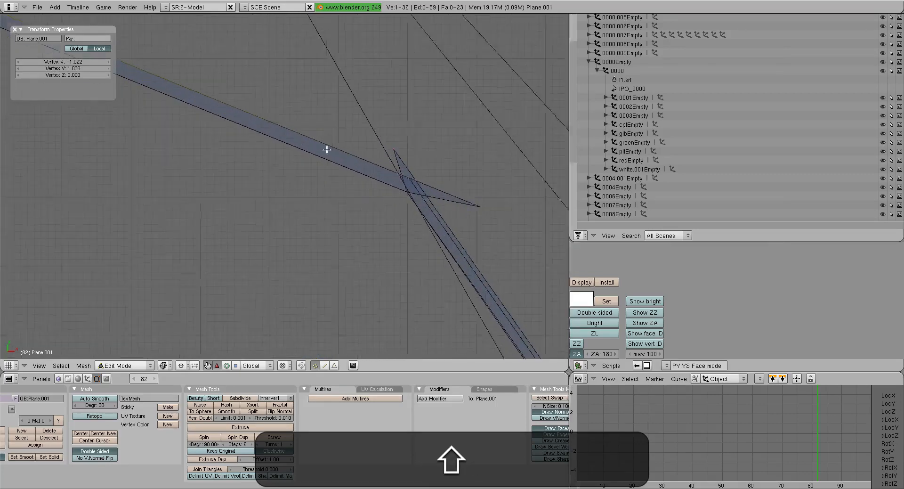
{"action": "key", "text": "a"}
{"action": "mouse_move", "coordinate": [521, 235]}
{"action": "left_mouse_down", "text": "ctrl"}
{"action": "mouse_move", "coordinate": [328, 112]}
{"action": "mouse_move", "coordinate": [414, 180]}
{"action": "left_mouse_up", "text": "ctrl"}
{"action": "right_click", "coordinate": [436, 180], "text": "shift"}
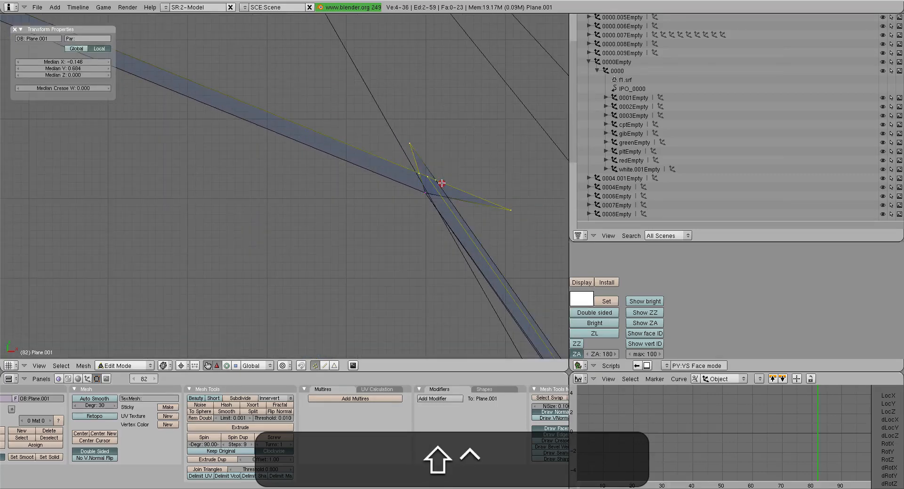
{"action": "right_click", "coordinate": [436, 181], "text": "shift"}
{"action": "key", "text": "w"}
{"action": "left_click", "coordinate": [434, 183]}
{"action": "left_click", "coordinate": [433, 183]}
Step: Clear the selection, lasso-select the protruding vertices outside the outline's rightmost corner and merge them
{"action": "scroll", "coordinate": [438, 212], "scroll_direction": "down", "scroll_amount": 6}
{"action": "middle_click_drag", "start_coordinate": [471, 289], "coordinate": [265, 13], "text": "shift"}
{"action": "middle_click_drag", "start_coordinate": [419, 216], "coordinate": [295, 47], "text": "shift"}
{"action": "scroll", "coordinate": [432, 246], "scroll_direction": "up", "scroll_amount": 6}
{"action": "middle_click_drag", "start_coordinate": [478, 226], "coordinate": [329, 190], "text": "shift"}
{"action": "key", "text": "a"}
{"action": "key", "text": "a"}
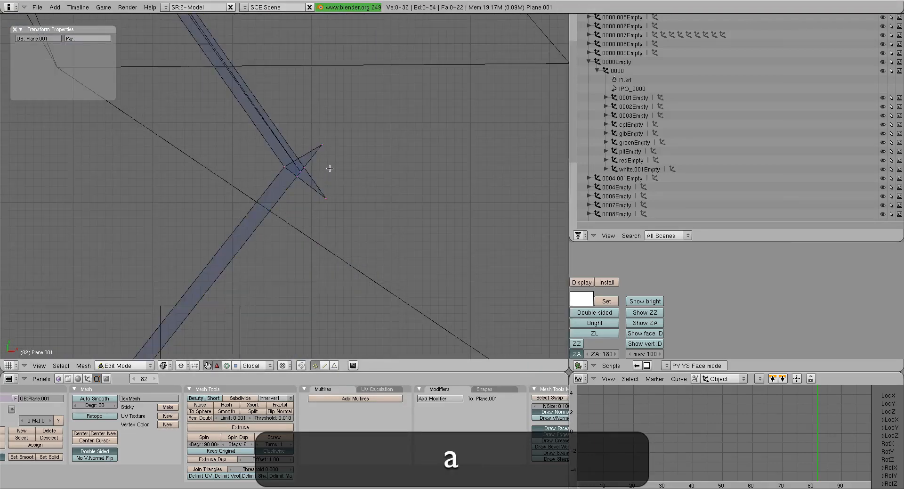
{"action": "left_click_drag", "start_coordinate": [359, 260], "coordinate": [361, 255], "text": "ctrl"}
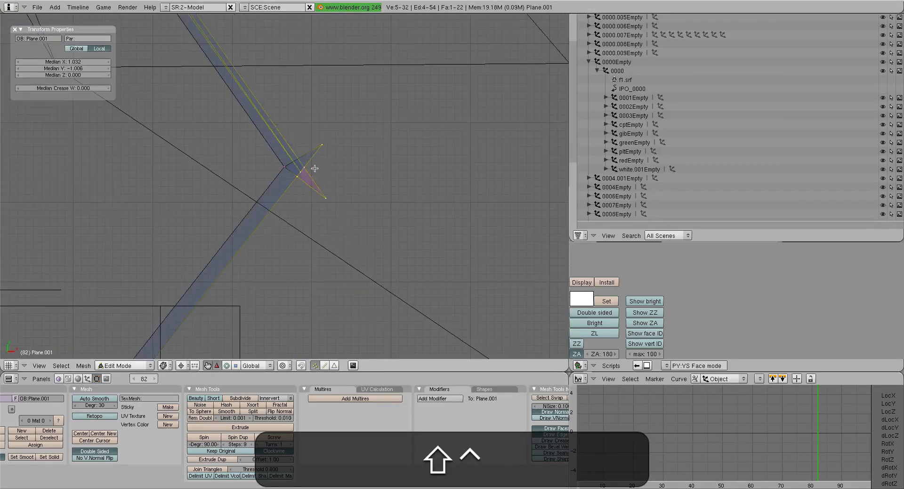
{"action": "key", "text": "w"}
{"action": "left_click", "coordinate": [315, 168]}
{"action": "left_click", "coordinate": [314, 168]}
Step: Select the three neighbouring vertices at the bend just below the outline's rightmost corner and merge them
{"action": "scroll", "coordinate": [293, 231], "scroll_direction": "down", "scroll_amount": 5}
{"action": "middle_click_drag", "start_coordinate": [212, 316], "coordinate": [324, 141], "text": "shift"}
{"action": "scroll", "coordinate": [323, 142], "scroll_direction": "up", "scroll_amount": 7}
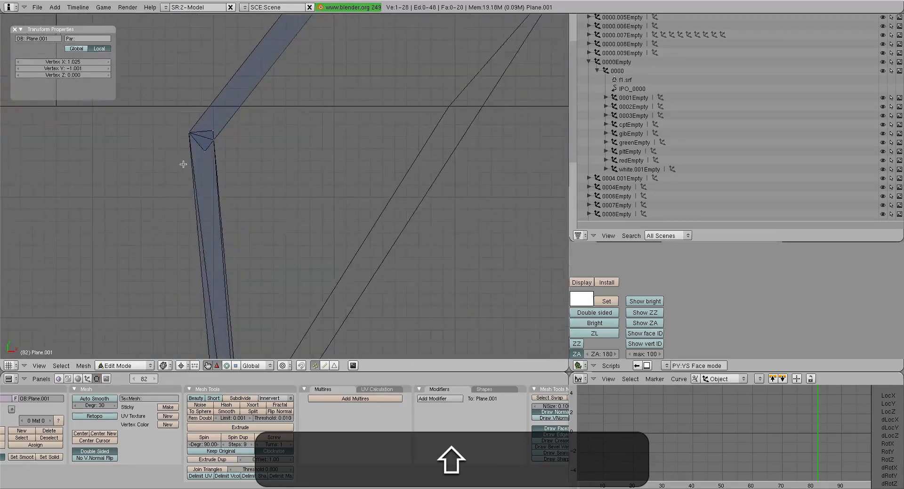
{"action": "middle_click_drag", "start_coordinate": [183, 164], "coordinate": [275, 192], "text": "shift"}
{"action": "scroll", "coordinate": [276, 191], "scroll_direction": "up", "scroll_amount": 1}
{"action": "right_click", "coordinate": [307, 153]}
{"action": "right_click", "coordinate": [301, 178], "text": "shift"}
{"action": "right_click", "coordinate": [316, 165], "text": "shift"}
{"action": "key", "text": "w"}
{"action": "left_click", "coordinate": [317, 164]}
{"action": "left_click", "coordinate": [319, 174]}
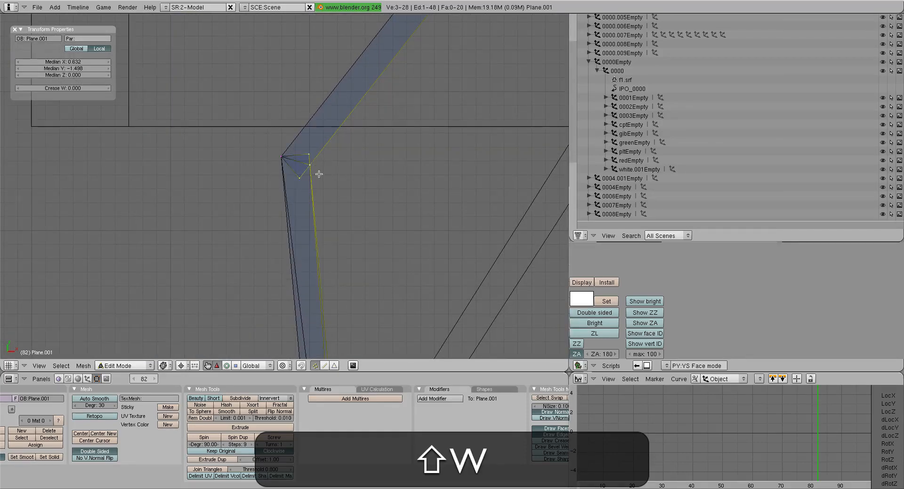
Step: Try to merge the lasso-selected vertices at the outline's bottom-right corner at the last selected one
{"action": "scroll", "coordinate": [319, 174], "scroll_direction": "down", "scroll_amount": 3}
{"action": "middle_click_drag", "start_coordinate": [360, 199], "coordinate": [355, 19], "text": "shift"}
{"action": "scroll", "coordinate": [353, 268], "scroll_direction": "up", "scroll_amount": 3}
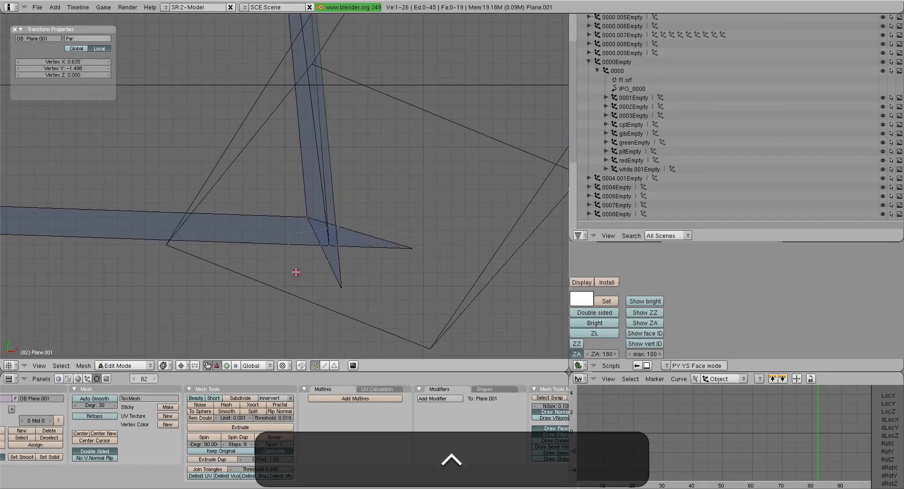
{"action": "left_click_drag", "start_coordinate": [296, 272], "coordinate": [372, 287], "text": "ctrl"}
{"action": "right_click", "coordinate": [347, 243], "text": "shift"}
{"action": "key", "text": "w"}
{"action": "right_click", "coordinate": [341, 252], "text": "shift"}
{"action": "key", "text": "w"}
{"action": "left_click", "coordinate": [341, 252]}
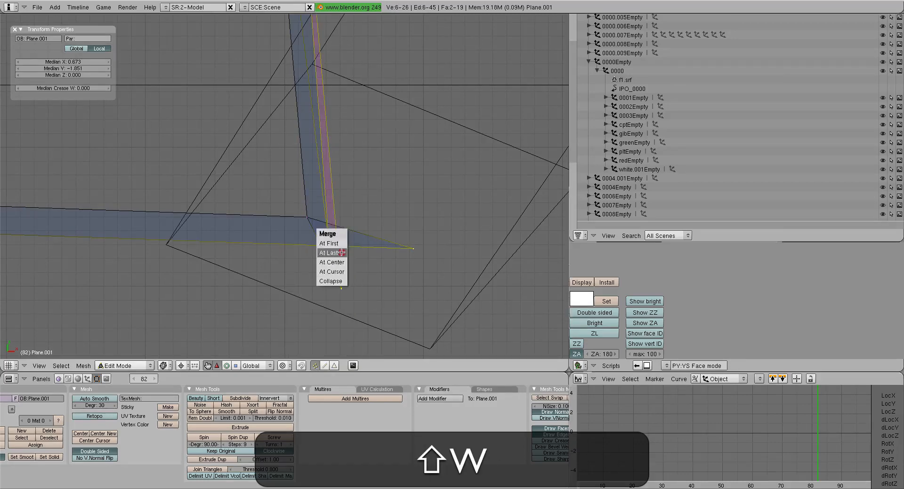
{"action": "left_click", "coordinate": [341, 253]}
Step: Undo the last merge at the outline's bottom-right corner
{"action": "scroll", "coordinate": [340, 226], "scroll_direction": "down", "scroll_amount": 9}
{"action": "middle_click_drag", "start_coordinate": [340, 175], "coordinate": [341, 208], "text": "shift"}
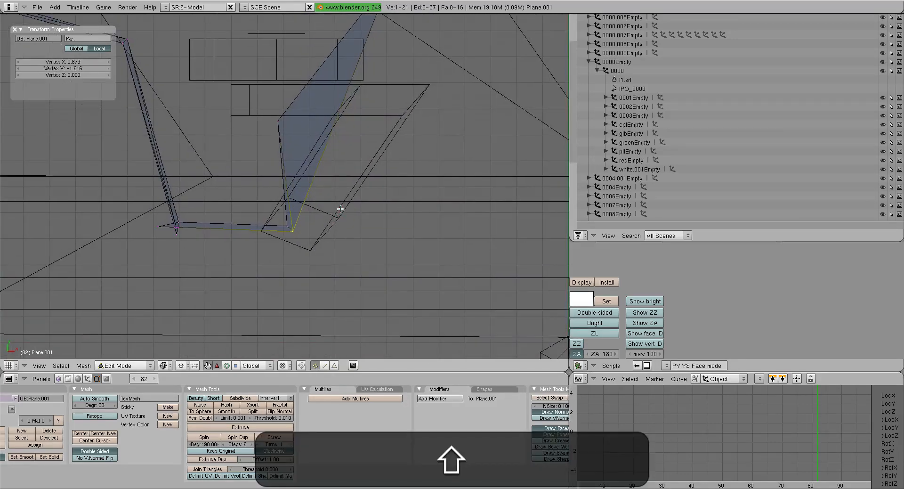
{"action": "middle_click_drag", "start_coordinate": [352, 160], "coordinate": [358, 213], "text": "shift"}
{"action": "key", "text": "ctrl+z"}
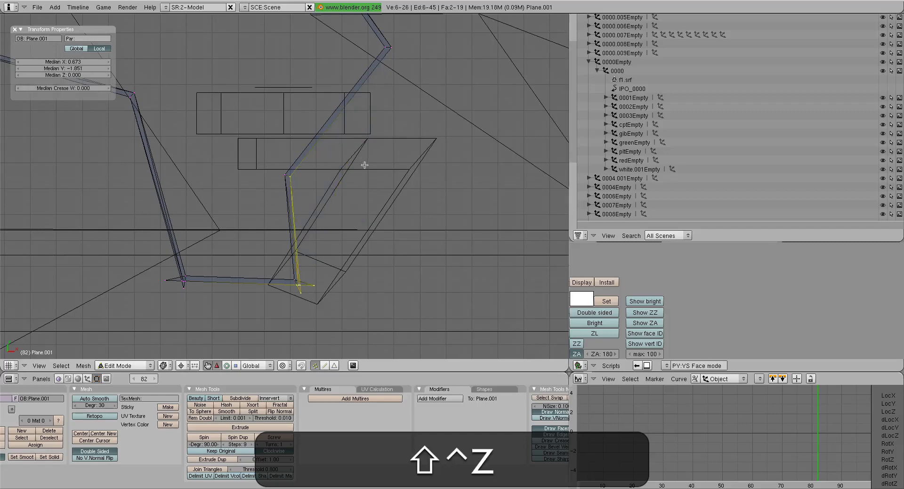
Step: Clear the selection, lasso-select only the crossing and spike vertices at the bottom-right corner and merge them at the last one
{"action": "right_click", "coordinate": [300, 178]}
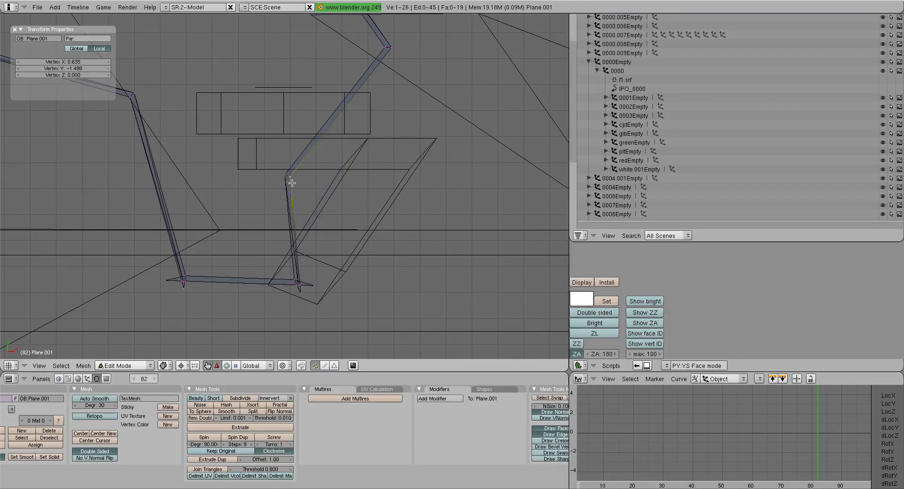
{"action": "middle_click_drag", "start_coordinate": [337, 246], "coordinate": [338, 227], "text": "shift"}
{"action": "scroll", "coordinate": [347, 145], "scroll_direction": "up", "scroll_amount": 2}
{"action": "scroll", "coordinate": [347, 146], "scroll_direction": "down", "scroll_amount": 1}
{"action": "key", "text": "a"}
{"action": "scroll", "coordinate": [354, 170], "scroll_direction": "up", "scroll_amount": 5}
{"action": "scroll", "coordinate": [365, 162], "scroll_direction": "up", "scroll_amount": 3}
{"action": "scroll", "coordinate": [338, 228], "scroll_direction": "up", "scroll_amount": 3}
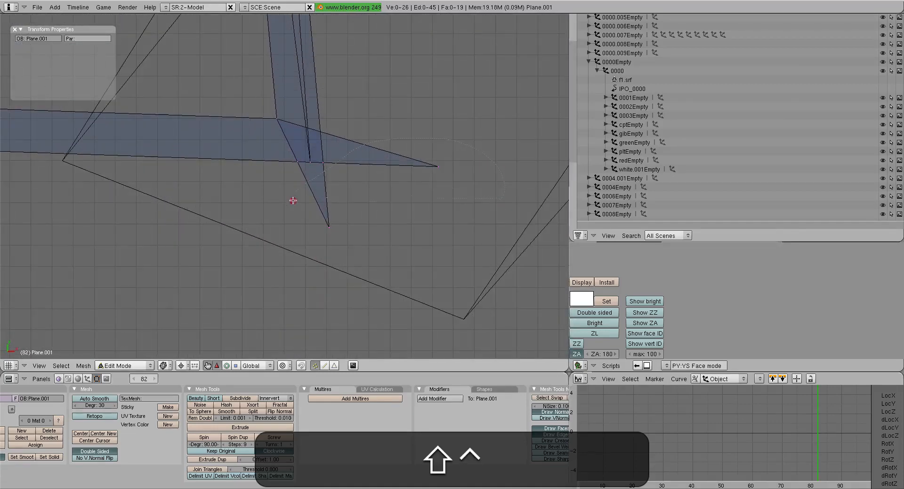
{"action": "left_click_drag", "start_coordinate": [293, 201], "coordinate": [346, 255], "text": "ctrl"}
{"action": "left_click_drag", "start_coordinate": [281, 152], "coordinate": [274, 225], "text": "ctrl"}
{"action": "right_click", "coordinate": [325, 168], "text": "shift"}
{"action": "right_click", "coordinate": [324, 168], "text": "shift"}
{"action": "key", "text": "w"}
{"action": "left_click", "coordinate": [325, 169]}
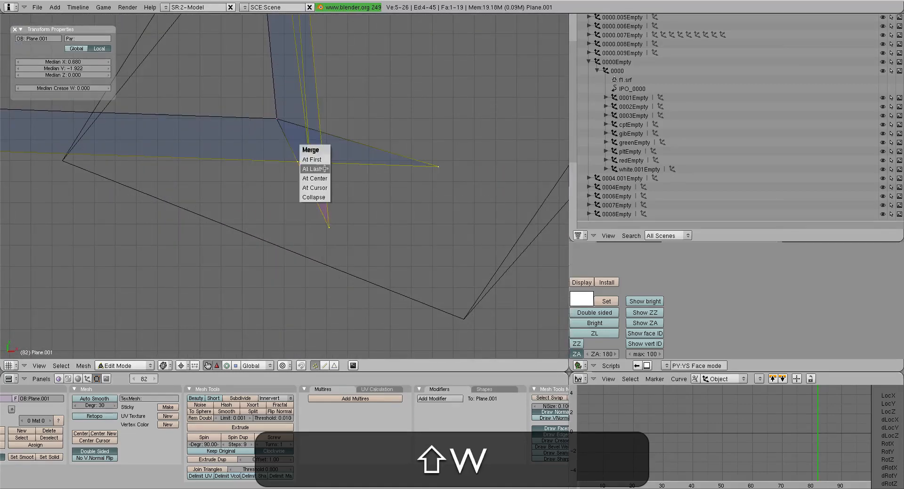
{"action": "left_click", "coordinate": [325, 169]}
Step: Clear the selection, lasso-select the crossing and spike vertices at the outline's bottom-left corner and merge them
{"action": "key", "text": "a"}
{"action": "scroll", "coordinate": [276, 207], "scroll_direction": "down", "scroll_amount": 11}
{"action": "middle_click_drag", "start_coordinate": [242, 210], "coordinate": [375, 215], "text": "shift"}
{"action": "scroll", "coordinate": [424, 196], "scroll_direction": "up", "scroll_amount": 6}
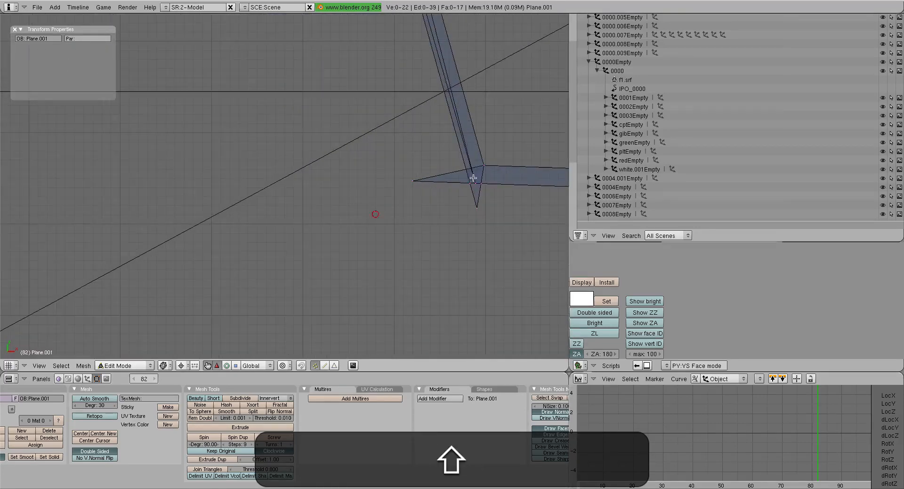
{"action": "middle_click_drag", "start_coordinate": [474, 178], "coordinate": [254, 202], "text": "shift"}
{"action": "scroll", "coordinate": [264, 207], "scroll_direction": "up", "scroll_amount": 3}
{"action": "left_click_drag", "start_coordinate": [102, 241], "coordinate": [246, 238], "text": "ctrl"}
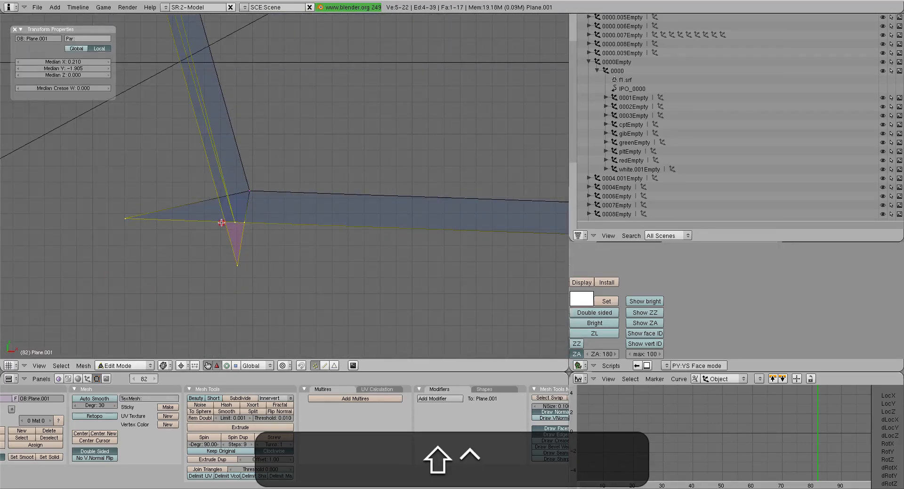
{"action": "key", "text": "w"}
{"action": "left_click", "coordinate": [221, 222]}
{"action": "left_click", "coordinate": [221, 222]}
Step: Select the whole outline and convert its triangles to quads
{"action": "scroll", "coordinate": [222, 221], "scroll_direction": "down", "scroll_amount": 15}
{"action": "middle_click_drag", "start_coordinate": [274, 117], "coordinate": [288, 184], "text": "shift"}
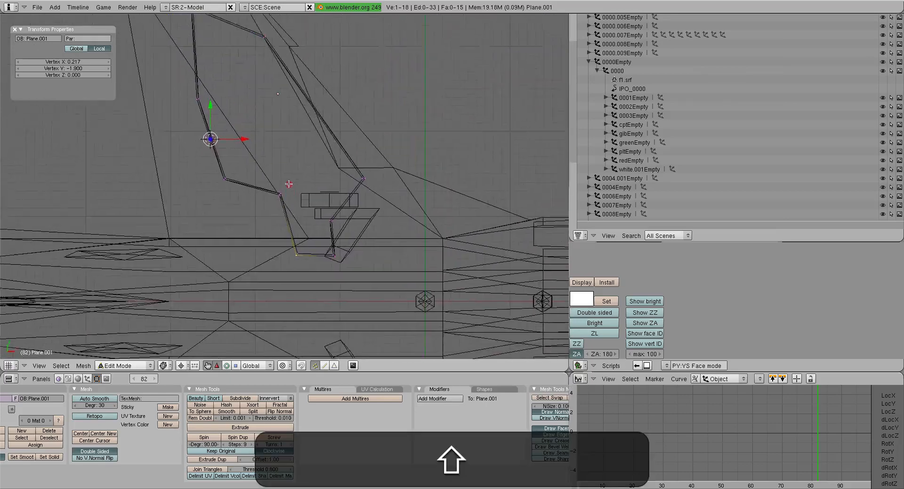
{"action": "scroll", "coordinate": [289, 184], "scroll_direction": "up", "scroll_amount": 9}
{"action": "scroll", "coordinate": [283, 208], "scroll_direction": "down", "scroll_amount": 6}
{"action": "middle_click_drag", "start_coordinate": [320, 209], "coordinate": [372, 264], "text": "shift"}
{"action": "scroll", "coordinate": [319, 261], "scroll_direction": "up", "scroll_amount": 4}
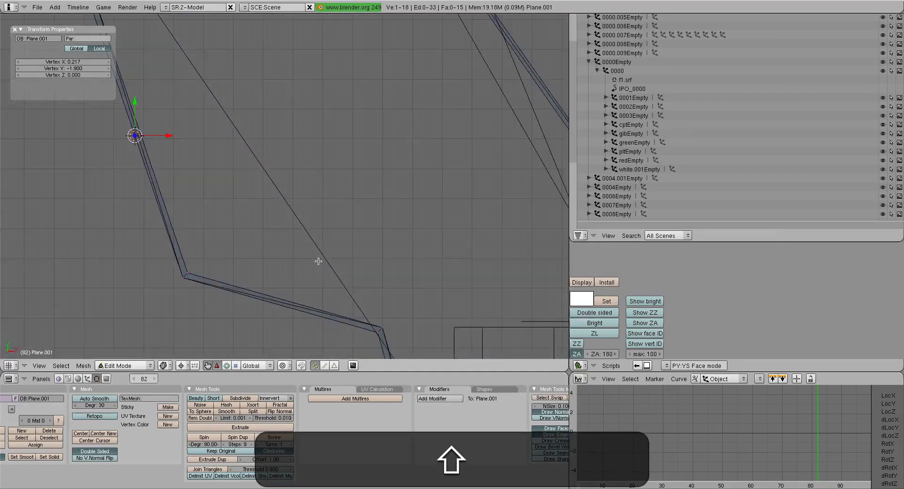
{"action": "scroll", "coordinate": [318, 261], "scroll_direction": "down", "scroll_amount": 4}
{"action": "key", "text": "a"}
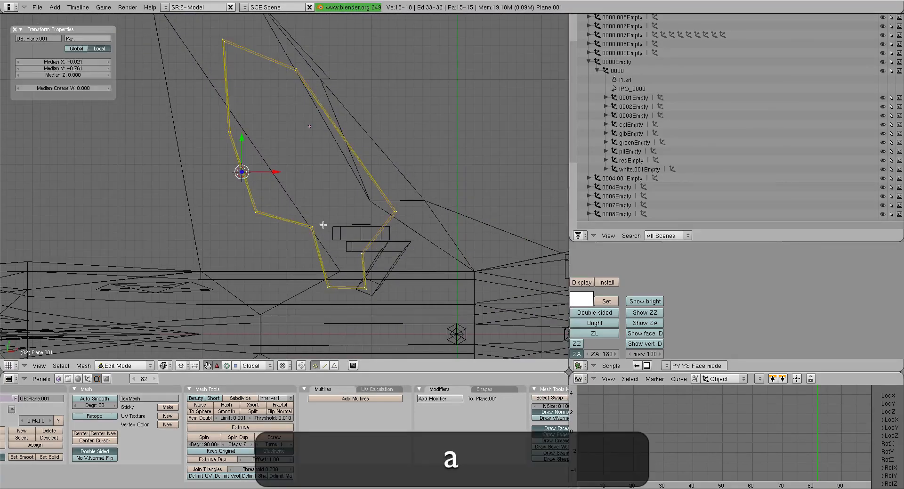
{"action": "scroll", "coordinate": [298, 244], "scroll_direction": "up", "scroll_amount": 5}
{"action": "middle_click_drag", "start_coordinate": [359, 298], "coordinate": [380, 231], "text": "shift"}
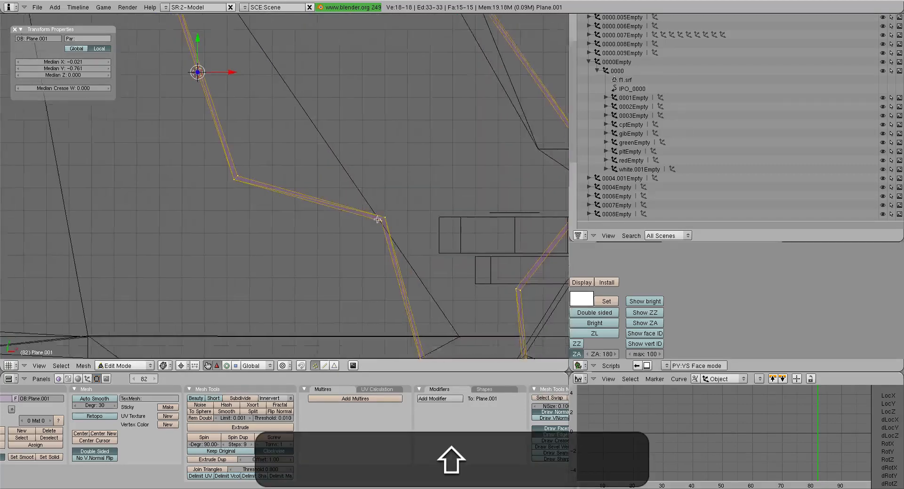
{"action": "scroll", "coordinate": [380, 231], "scroll_direction": "up", "scroll_amount": 3}
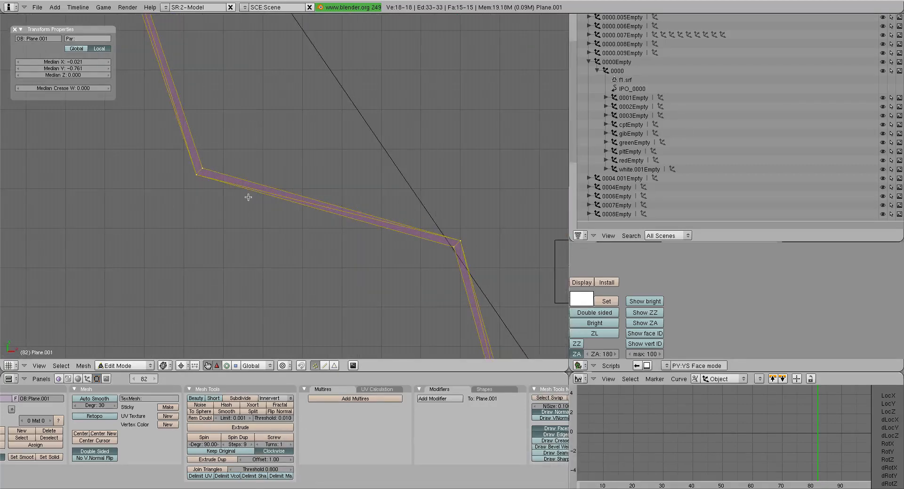
{"action": "key", "text": "alt+j"}
Step: Check the cleaned strips around the outline, leave mesh editing and switch the viewport to textured shading
{"action": "scroll", "coordinate": [311, 176], "scroll_direction": "down", "scroll_amount": 5}
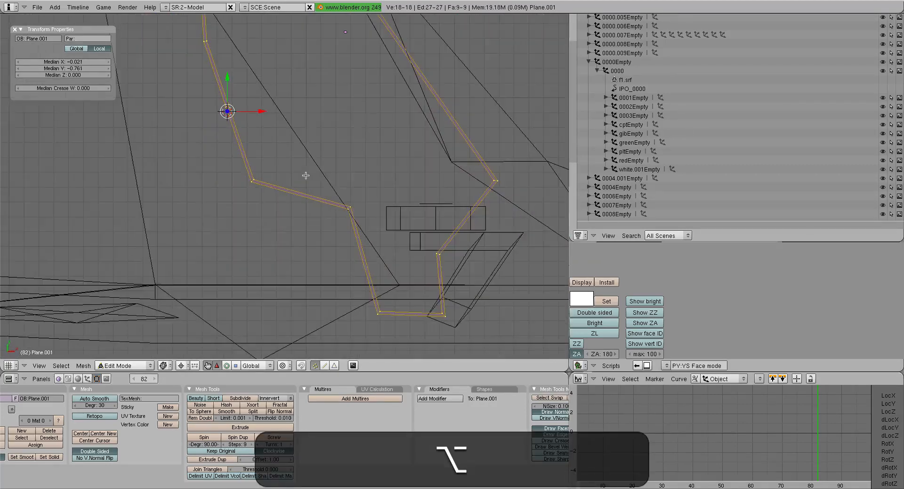
{"action": "middle_click_drag", "start_coordinate": [314, 176], "coordinate": [336, 303], "text": "shift"}
{"action": "middle_click_drag", "start_coordinate": [297, 111], "coordinate": [298, 130], "text": "shift"}
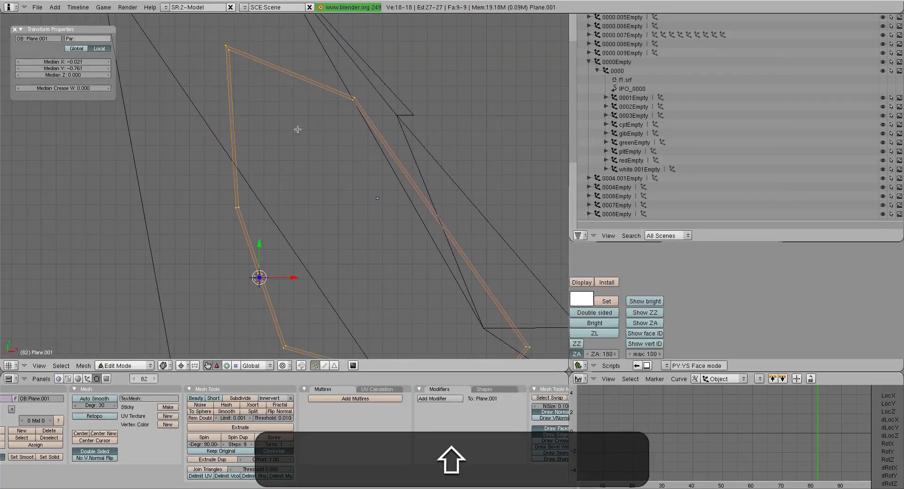
{"action": "scroll", "coordinate": [352, 154], "scroll_direction": "down", "scroll_amount": 2}
{"action": "middle_click_drag", "start_coordinate": [391, 256], "coordinate": [308, 91], "text": "shift"}
{"action": "scroll", "coordinate": [301, 106], "scroll_direction": "up", "scroll_amount": 5}
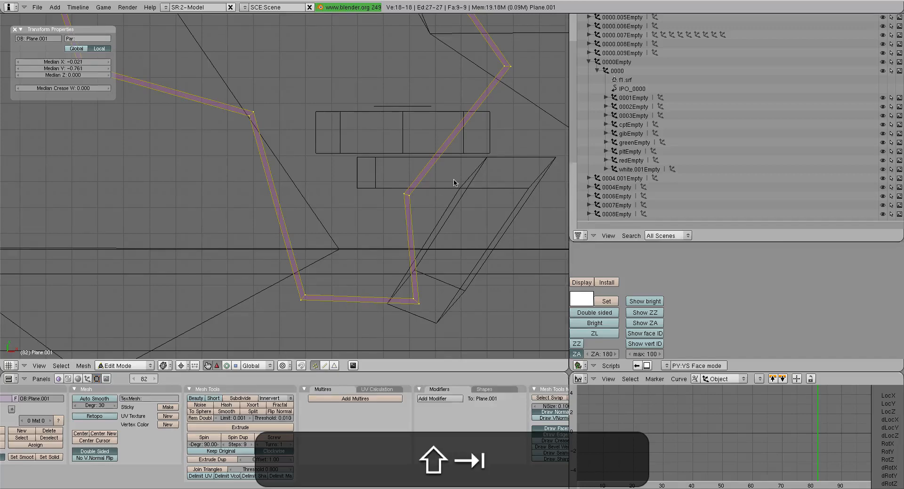
{"action": "key", "text": "Tab"}
{"action": "scroll", "coordinate": [438, 181], "scroll_direction": "down", "scroll_amount": 5}
{"action": "key", "text": "alt+z"}
{"action": "middle_click_drag", "start_coordinate": [369, 195], "coordinate": [370, 249], "text": "shift"}
Step: Reopen the outline for mesh editing, flip the normals of all its faces and return to object mode
{"action": "key", "text": "Tab"}
{"action": "middle_click_drag", "start_coordinate": [370, 250], "coordinate": [323, 220]}
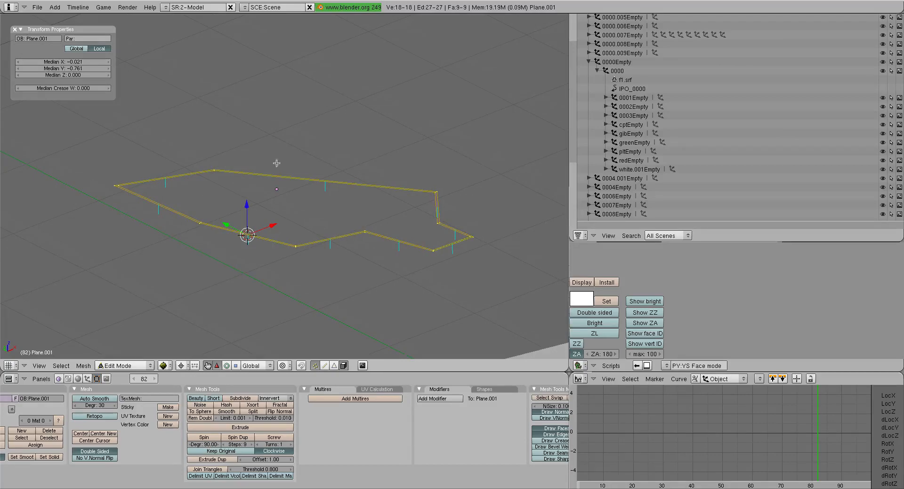
{"action": "key", "text": "w"}
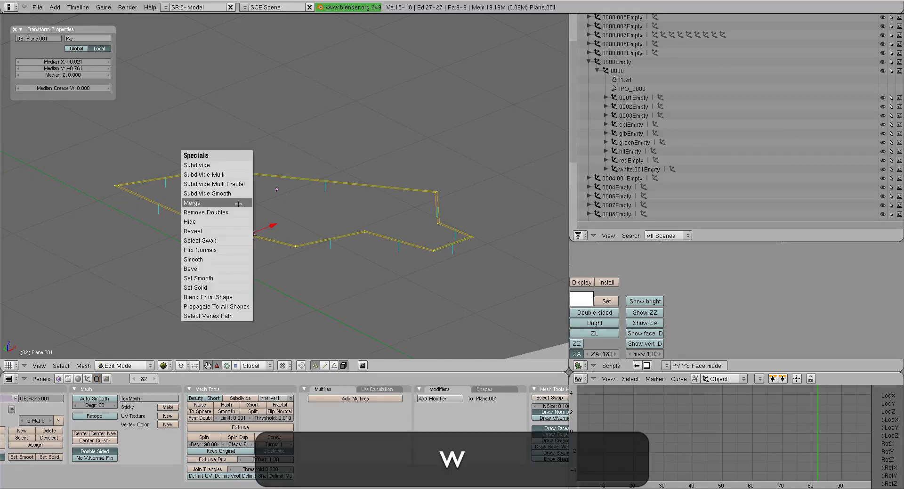
{"action": "left_click", "coordinate": [225, 250]}
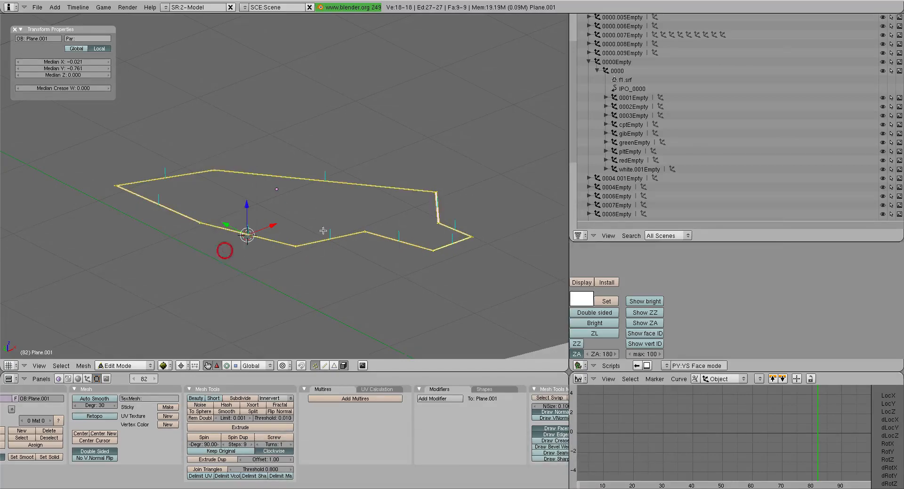
{"action": "middle_click_drag", "start_coordinate": [226, 251], "coordinate": [259, 283]}
{"action": "key", "text": "Tab"}
Step: Inspect the panel outline against the jet from several angles and show the fuselage and wing root from above with lit surfaces
{"action": "key", "text": "a"}
{"action": "middle_click_drag", "start_coordinate": [276, 234], "coordinate": [312, 126]}
{"action": "scroll", "coordinate": [307, 312], "scroll_direction": "down", "scroll_amount": 3}
{"action": "middle_click_drag", "start_coordinate": [373, 214], "coordinate": [362, 258]}
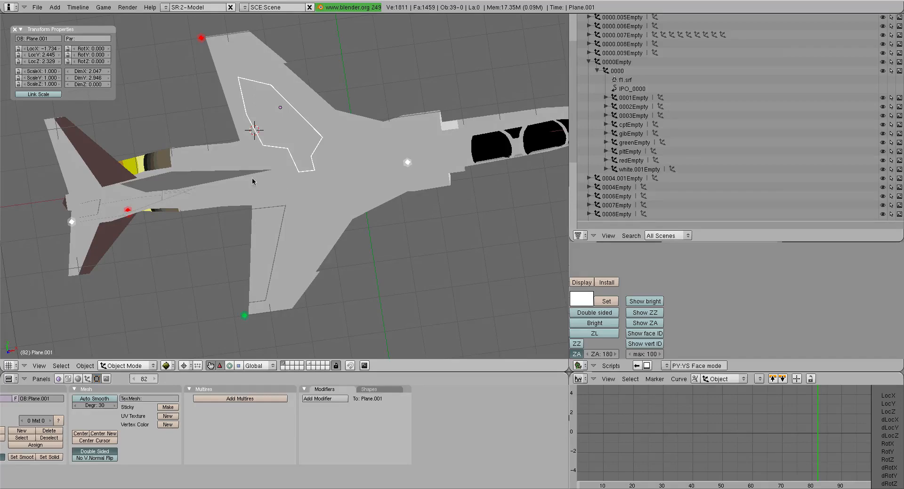
{"action": "middle_click_drag", "start_coordinate": [253, 180], "coordinate": [272, 122]}
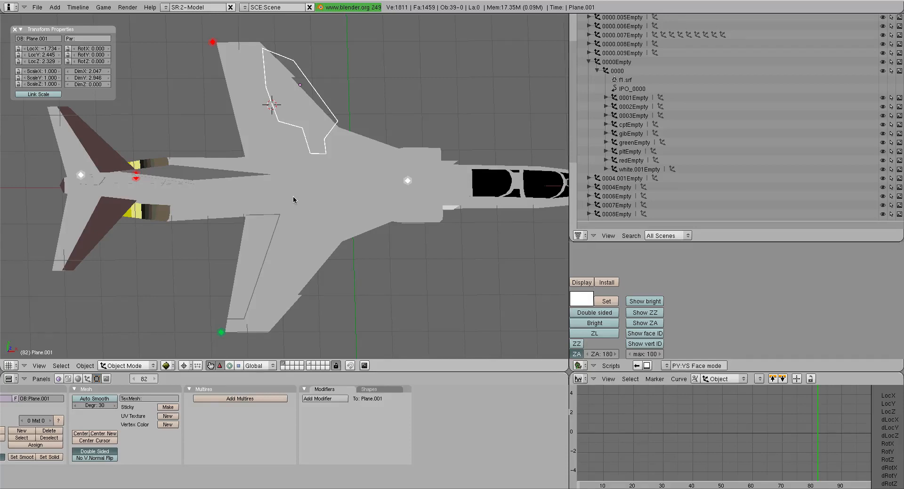
{"action": "key", "text": "7"}
{"action": "key", "text": "z"}
{"action": "key", "text": "shift+z"}
{"action": "mouse_move", "coordinate": [360, 195]}
{"action": "middle_mouse_down", "text": "shift"}
{"action": "mouse_move", "coordinate": [371, 194]}
{"action": "mouse_move", "coordinate": [355, 233]}
{"action": "mouse_move", "coordinate": [282, 223]}
{"action": "mouse_move", "coordinate": [309, 194]}
{"action": "middle_mouse_up", "text": "shift"}
{"action": "key", "text": "alt+shift+z"}
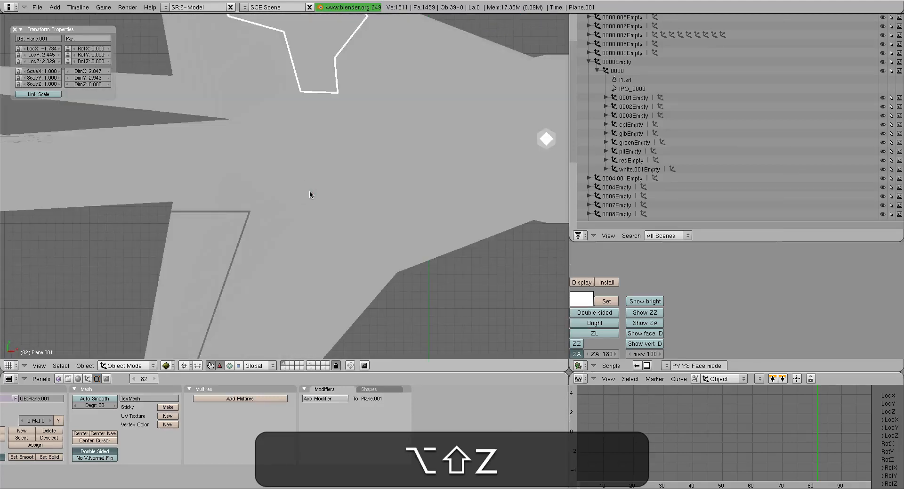
{"action": "key", "text": "z"}
Step: Add a circle mesh with 8 vertices and radius 1.00 at the 3D cursor on the fuselage and open it for editing
{"action": "key", "text": "space"}
{"action": "mouse_move", "coordinate": [351, 183]}
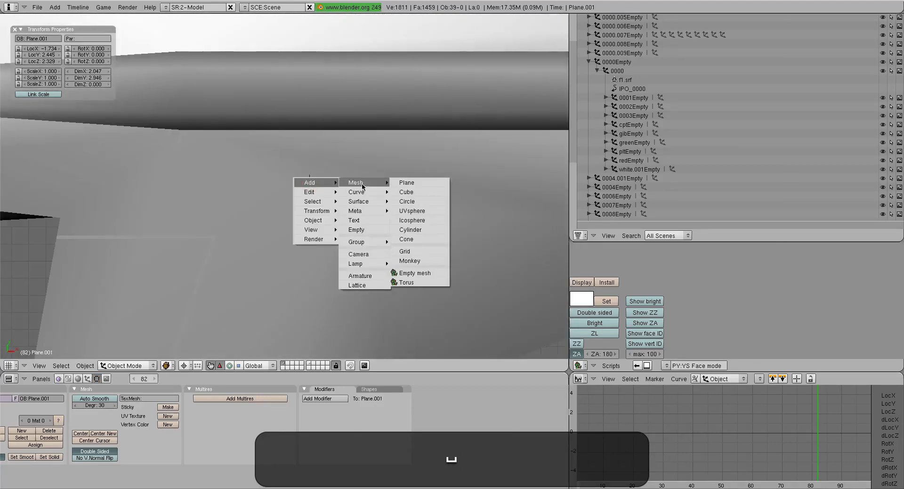
{"action": "left_click", "coordinate": [407, 201]}
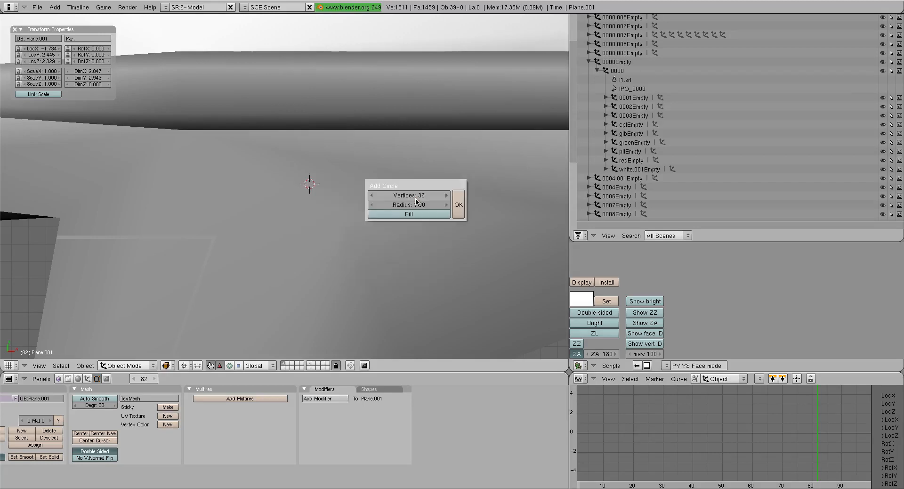
{"action": "left_click", "coordinate": [416, 196]}
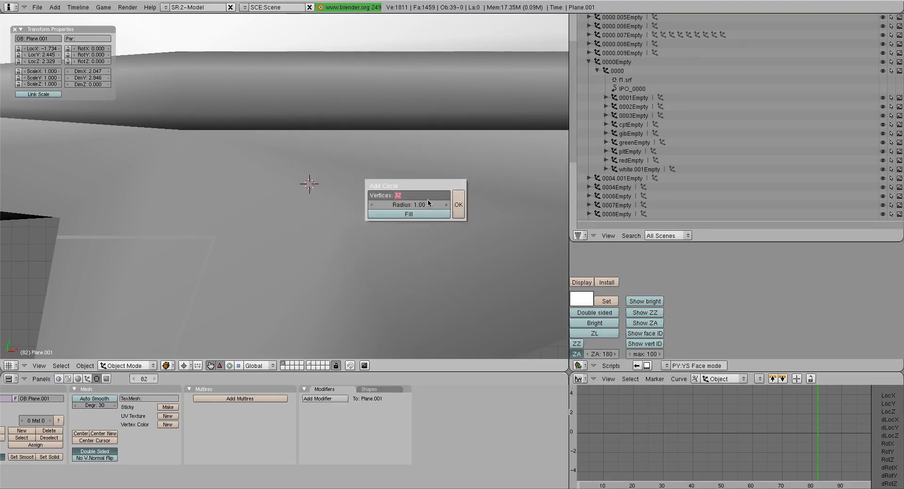
{"action": "type", "text": "8"}
{"action": "key", "text": "Return"}
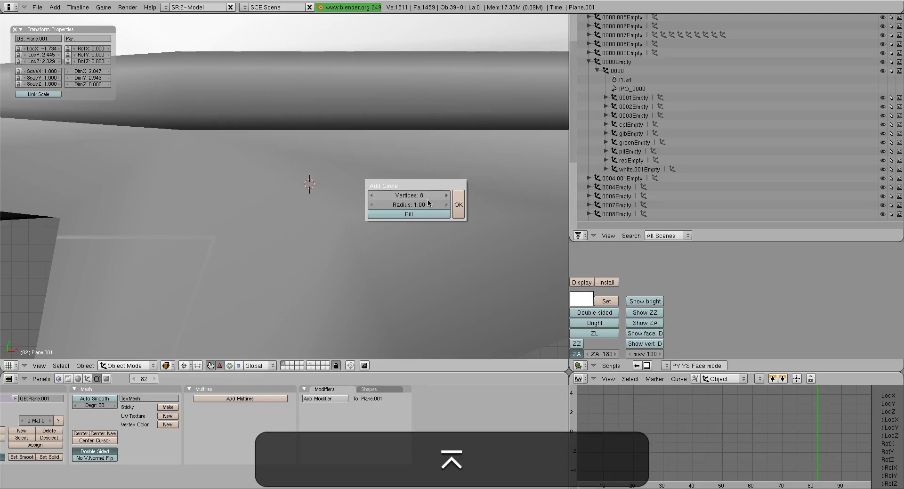
{"action": "left_click", "coordinate": [459, 208]}
{"action": "key", "text": "Tab"}
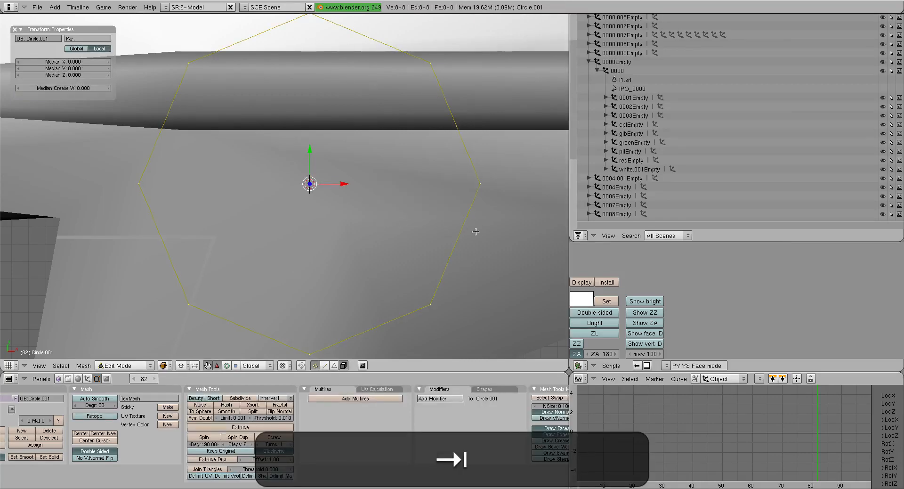
Step: Scale the circle down to a small octagon around the 3D cursor and show the scene in wireframe
{"action": "key", "text": "s"}
{"action": "left_click", "coordinate": [329, 194]}
{"action": "scroll", "coordinate": [329, 194], "scroll_direction": "up", "scroll_amount": 6}
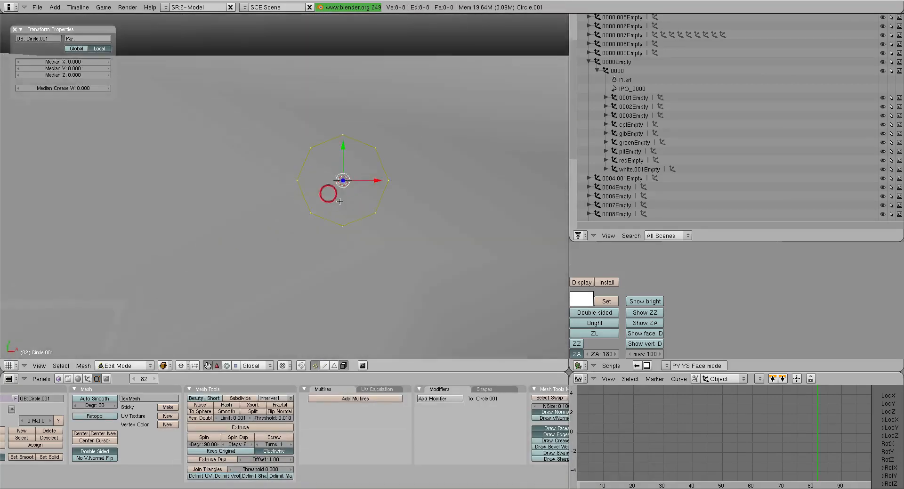
{"action": "middle_click_drag", "start_coordinate": [441, 218], "coordinate": [371, 222], "text": "shift"}
{"action": "scroll", "coordinate": [370, 229], "scroll_direction": "up", "scroll_amount": 2}
{"action": "key", "text": "z"}
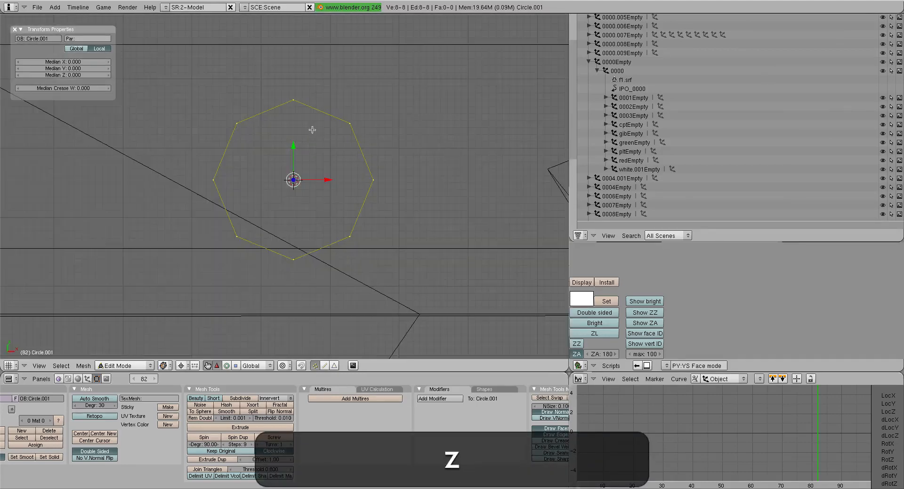
{"action": "scroll", "coordinate": [292, 142], "scroll_direction": "down", "scroll_amount": 2}
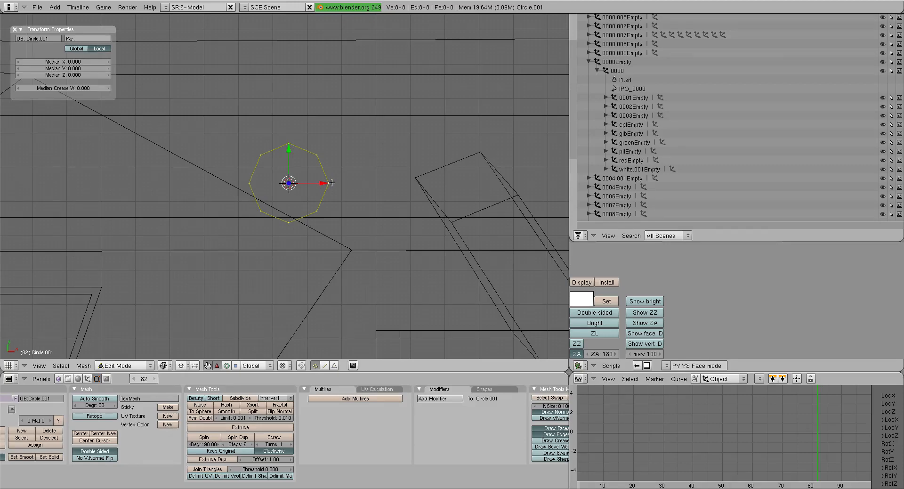
{"action": "scroll", "coordinate": [333, 183], "scroll_direction": "up", "scroll_amount": 4}
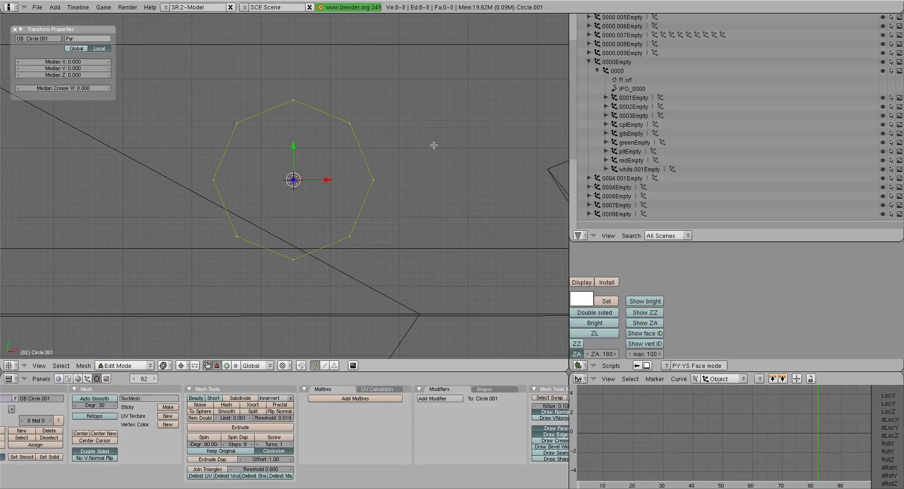
Step: Rotate the octagon about 22 degrees so that its flat sides align with the X and Y axes
{"action": "key", "text": "r"}
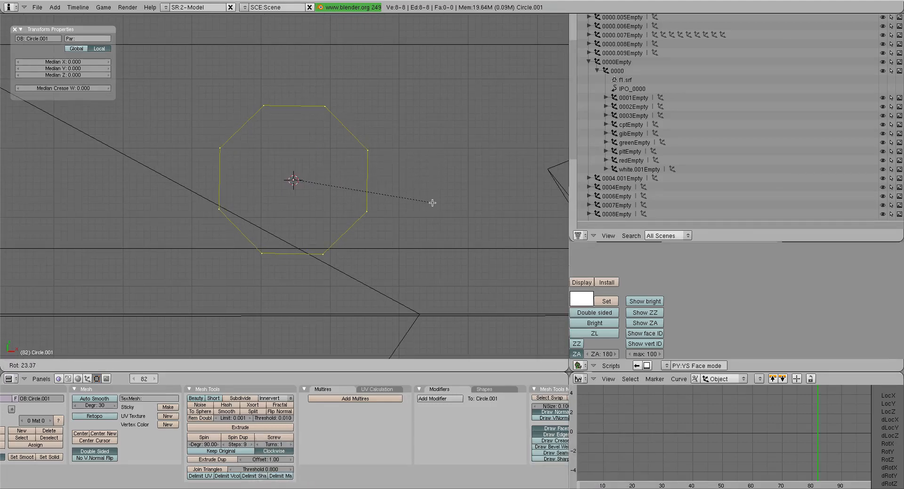
{"action": "type", "text": "22"}
{"action": "key", "text": "Return"}
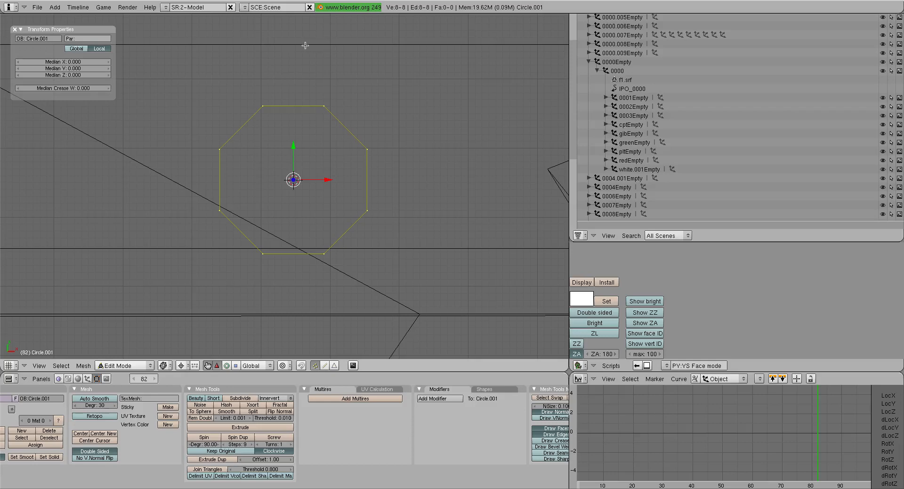
Step: Extrude the octagon's upper-right vertex about 0.02 straight up along Y as a width guide, then deselect everything
{"action": "right_click", "coordinate": [328, 91]}
{"action": "middle_click_drag", "start_coordinate": [397, 116], "coordinate": [393, 129], "text": "shift"}
{"action": "scroll", "coordinate": [394, 128], "scroll_direction": "up", "scroll_amount": 2}
{"action": "key", "text": "e"}
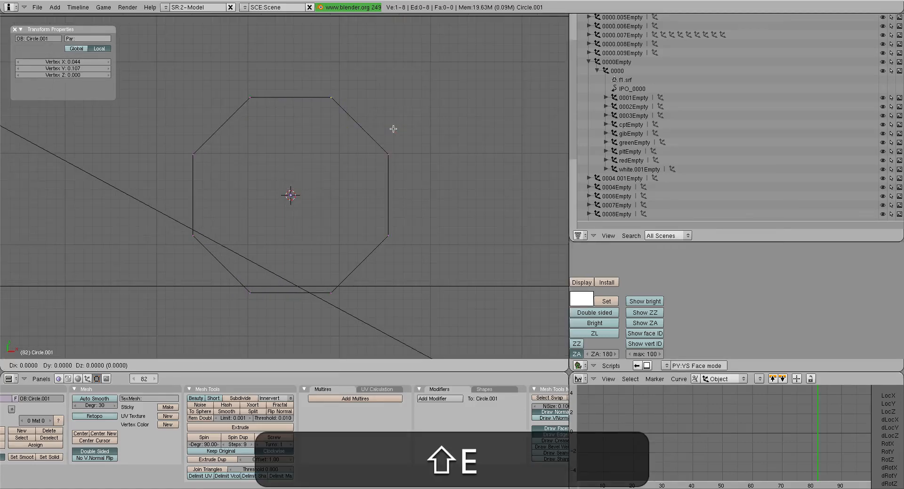
{"action": "middle_click", "coordinate": [394, 123]}
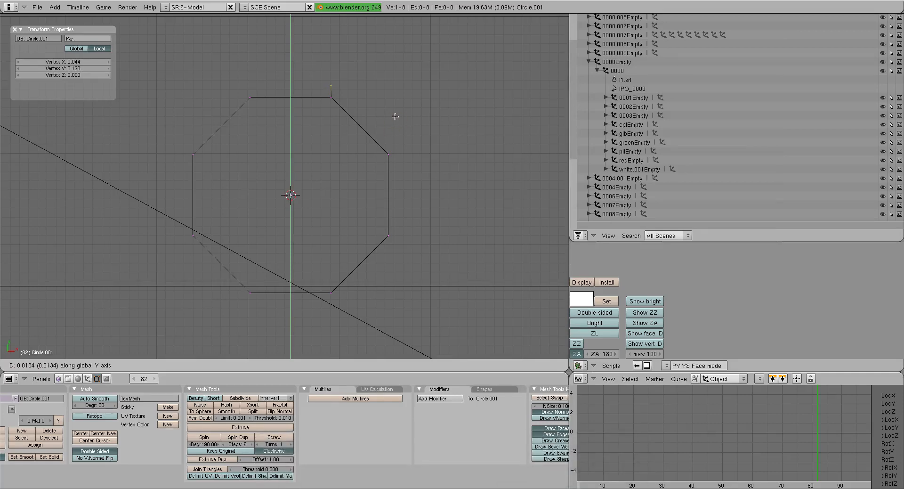
{"action": "key", "text": "Return"}
{"action": "key", "text": "a"}
{"action": "scroll", "coordinate": [395, 116], "scroll_direction": "down", "scroll_amount": 1}
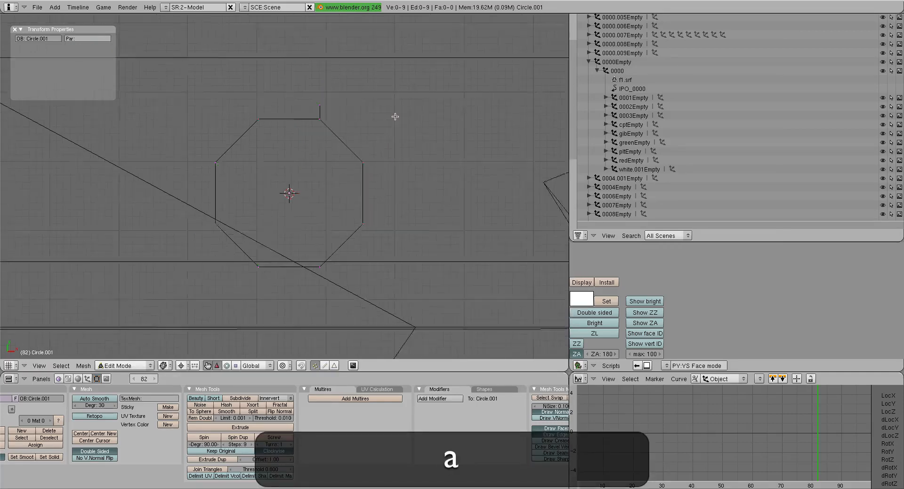
{"action": "scroll", "coordinate": [395, 117], "scroll_direction": "down", "scroll_amount": 1}
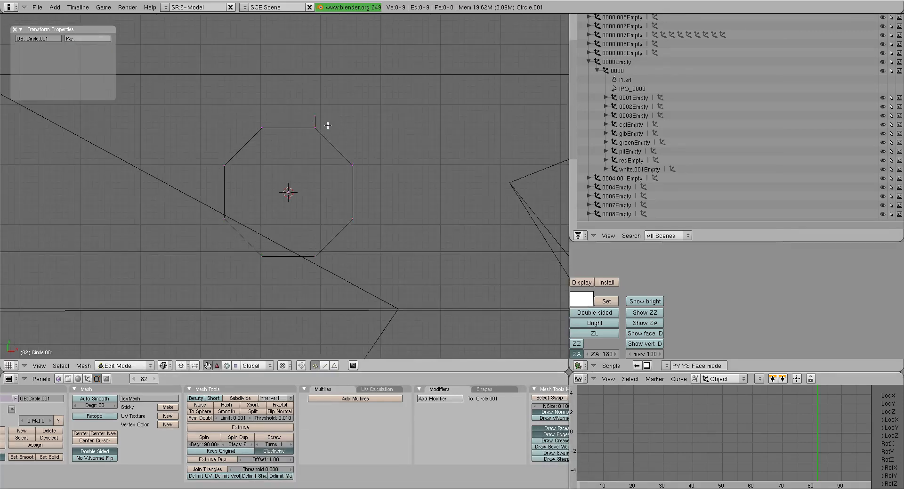
Step: Select the eight octagon vertices without the guide tip and extrude only their edges, leaving the new edges in place
{"action": "mouse_move", "coordinate": [328, 125]}
{"action": "left_mouse_down", "text": "ctrl"}
{"action": "mouse_move", "coordinate": [289, 120]}
{"action": "mouse_move", "coordinate": [314, 295]}
{"action": "mouse_move", "coordinate": [463, 220]}
{"action": "left_mouse_up", "text": "ctrl"}
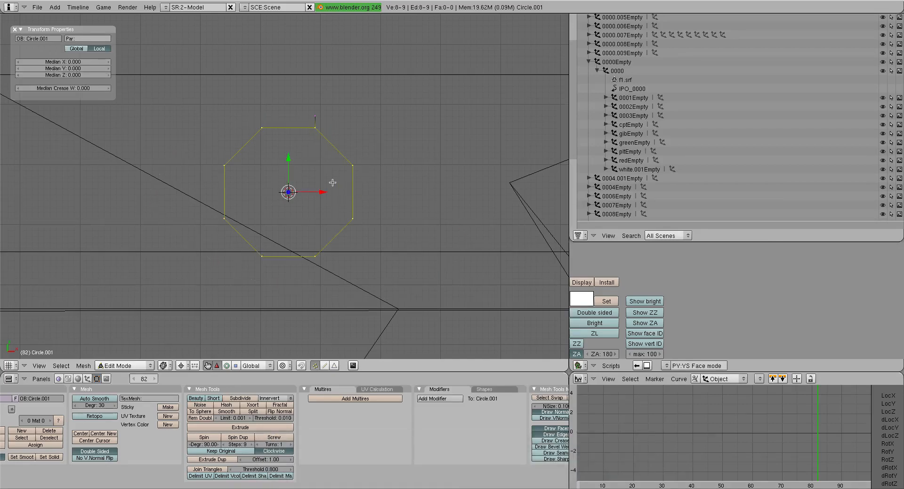
{"action": "scroll", "coordinate": [333, 182], "scroll_direction": "up", "scroll_amount": 1}
{"action": "key", "text": "e"}
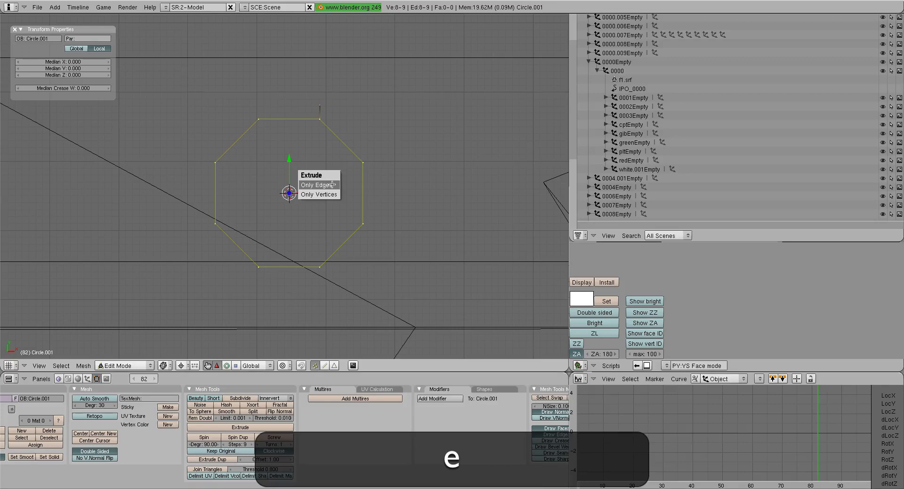
{"action": "left_click", "coordinate": [332, 185]}
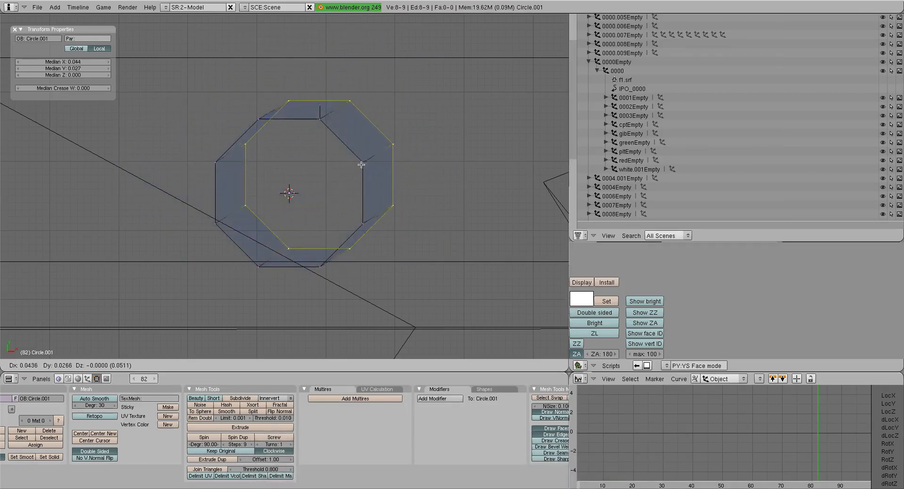
{"action": "key", "text": "y"}
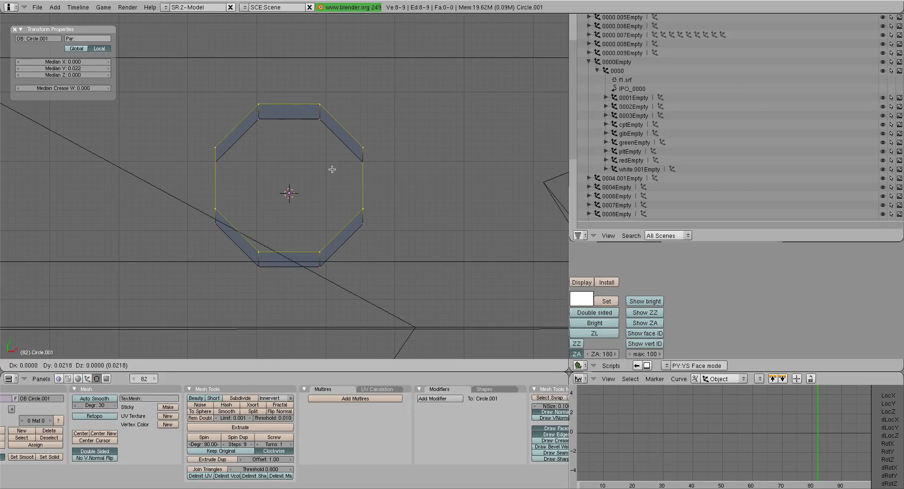
{"action": "key", "text": "Escape"}
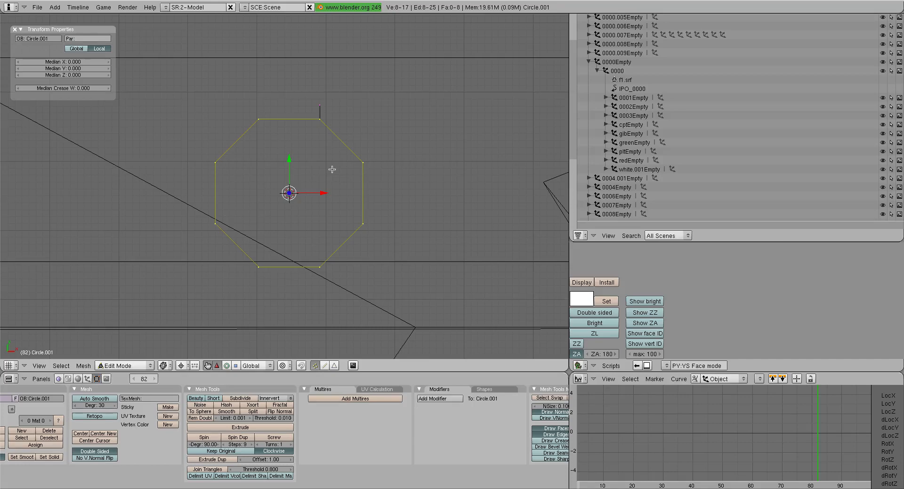
Step: Scale the extruded ring outward by about 1.18 to form a strip roughly as wide as the guide edge
{"action": "scroll", "coordinate": [346, 162], "scroll_direction": "up", "scroll_amount": 1}
{"action": "middle_click_drag", "start_coordinate": [349, 154], "coordinate": [343, 216], "text": "shift"}
{"action": "scroll", "coordinate": [343, 216], "scroll_direction": "up", "scroll_amount": 6}
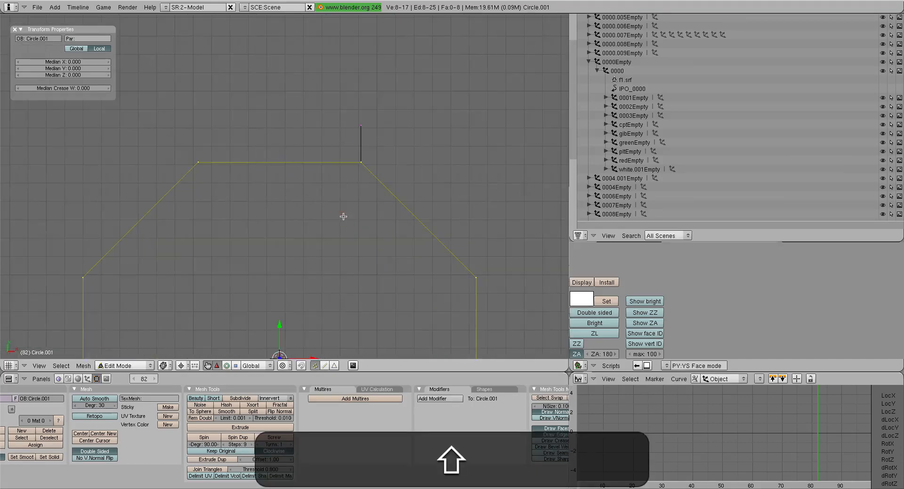
{"action": "key", "text": "s"}
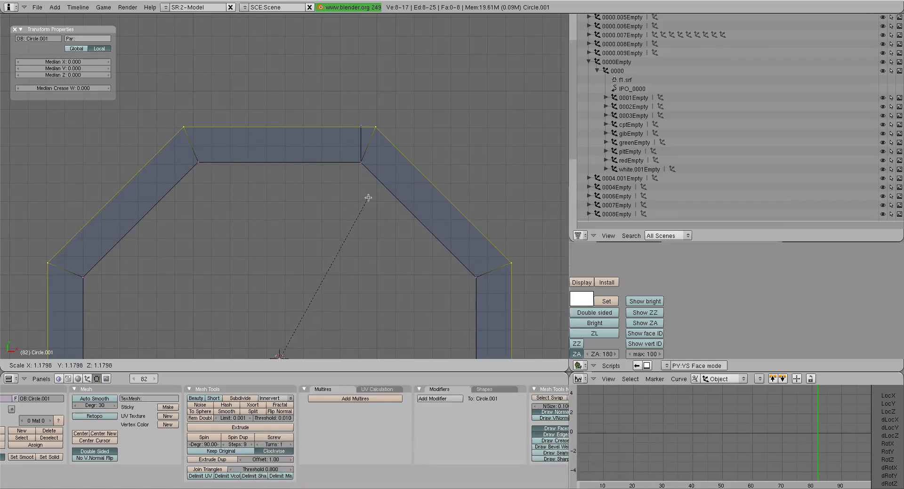
{"action": "left_click", "coordinate": [368, 198]}
Step: Fine-tune the outer ring's scale so that its top edge meets the tip of the guide exactly
{"action": "middle_click_drag", "start_coordinate": [365, 196], "coordinate": [330, 235], "text": "shift"}
{"action": "scroll", "coordinate": [331, 233], "scroll_direction": "up", "scroll_amount": 8}
{"action": "middle_click_drag", "start_coordinate": [474, 152], "coordinate": [285, 216], "text": "shift"}
{"action": "scroll", "coordinate": [303, 205], "scroll_direction": "up", "scroll_amount": 4}
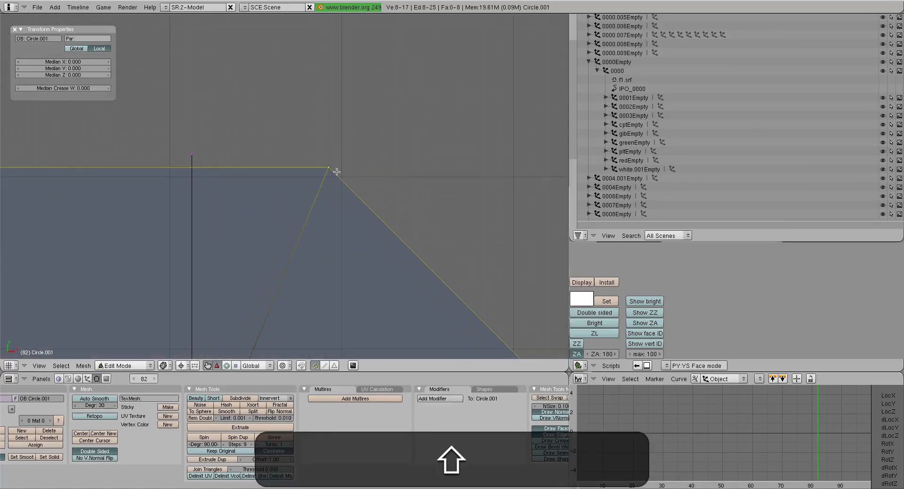
{"action": "key", "text": "s"}
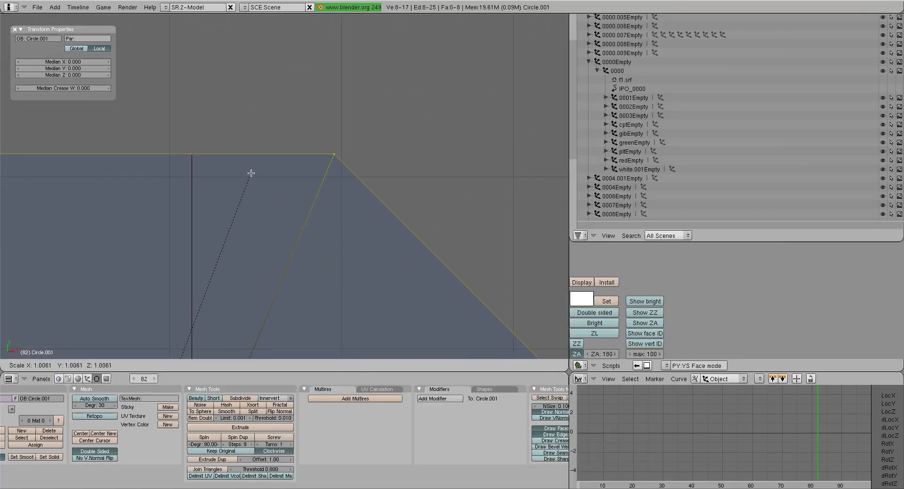
{"action": "left_click", "coordinate": [250, 172]}
{"action": "middle_click_drag", "start_coordinate": [250, 172], "coordinate": [285, 188], "text": "shift"}
{"action": "scroll", "coordinate": [285, 189], "scroll_direction": "up", "scroll_amount": 6}
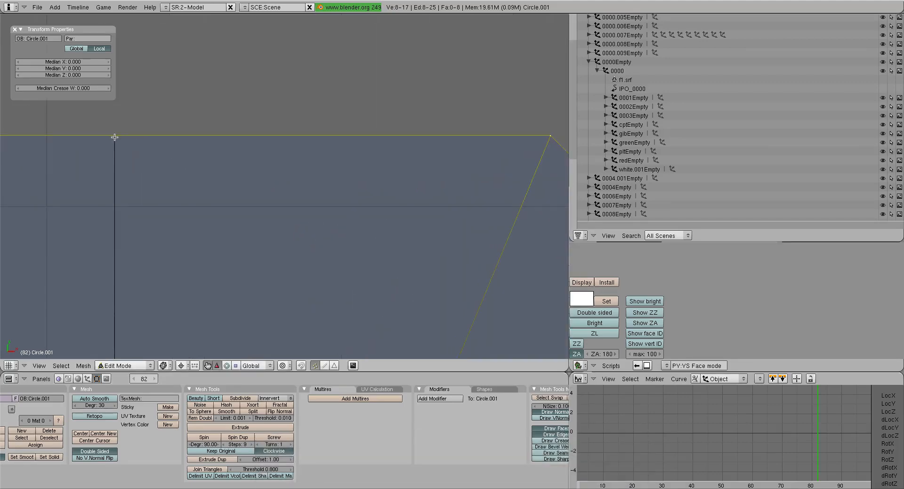
{"action": "key", "text": "s"}
{"action": "left_click", "coordinate": [169, 151]}
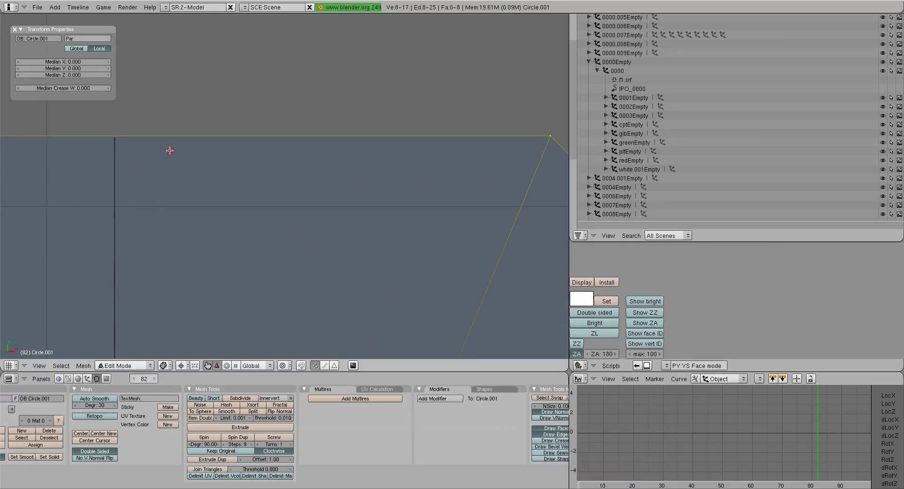
Step: Delete the guide vertex on the top edge of the octagonal ring
{"action": "scroll", "coordinate": [250, 256], "scroll_direction": "down", "scroll_amount": 6}
{"action": "scroll", "coordinate": [309, 256], "scroll_direction": "down", "scroll_amount": 5}
{"action": "middle_click_drag", "start_coordinate": [333, 259], "coordinate": [363, 202], "text": "shift"}
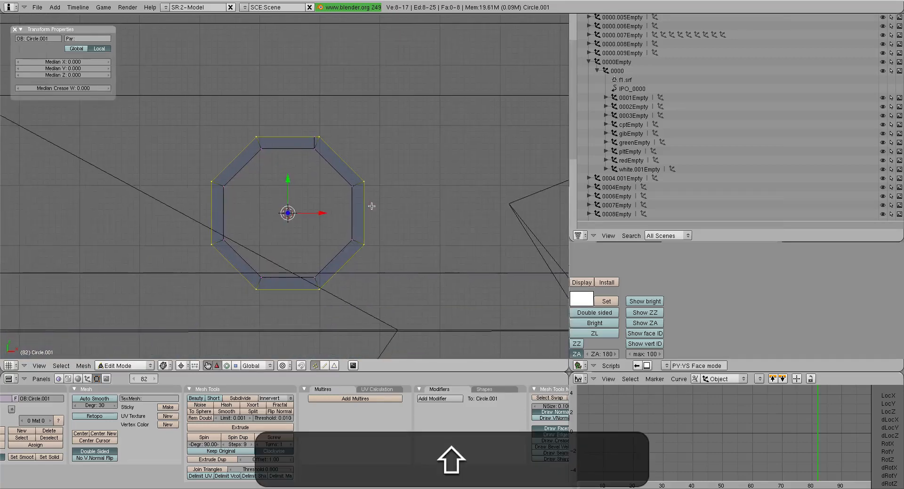
{"action": "scroll", "coordinate": [373, 206], "scroll_direction": "up", "scroll_amount": 3}
{"action": "scroll", "coordinate": [373, 206], "scroll_direction": "down", "scroll_amount": 1}
{"action": "key", "text": "a"}
{"action": "right_click", "coordinate": [335, 115]}
{"action": "key", "text": "x"}
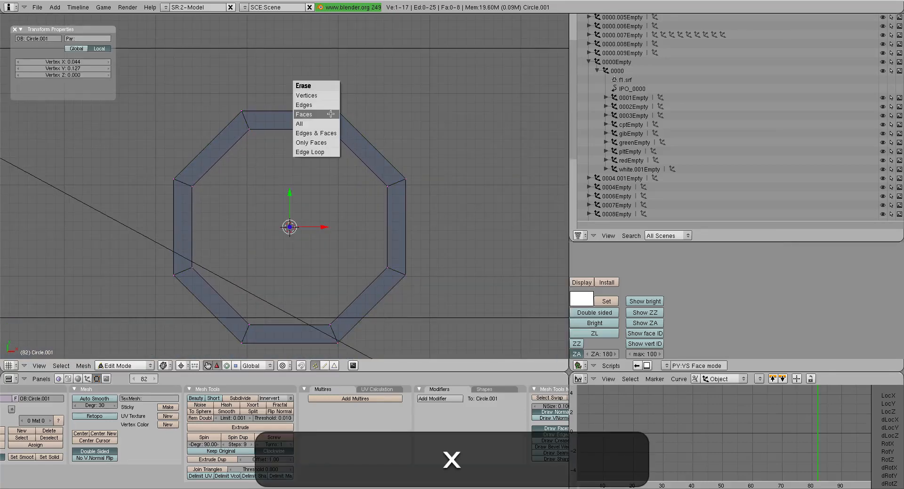
{"action": "left_click", "coordinate": [328, 97]}
Step: Try stretching the ring into an elongated octagon by moving its right half outward along X
{"action": "scroll", "coordinate": [353, 202], "scroll_direction": "down", "scroll_amount": 3}
{"action": "key", "text": "b"}
{"action": "mouse_move", "coordinate": [289, 137]}
{"action": "left_mouse_down"}
{"action": "mouse_move", "coordinate": [388, 287]}
{"action": "mouse_move", "coordinate": [447, 332]}
{"action": "left_mouse_up"}
{"action": "key", "text": "z"}
{"action": "key", "text": "z"}
{"action": "key", "text": "g"}
{"action": "key", "text": "x"}
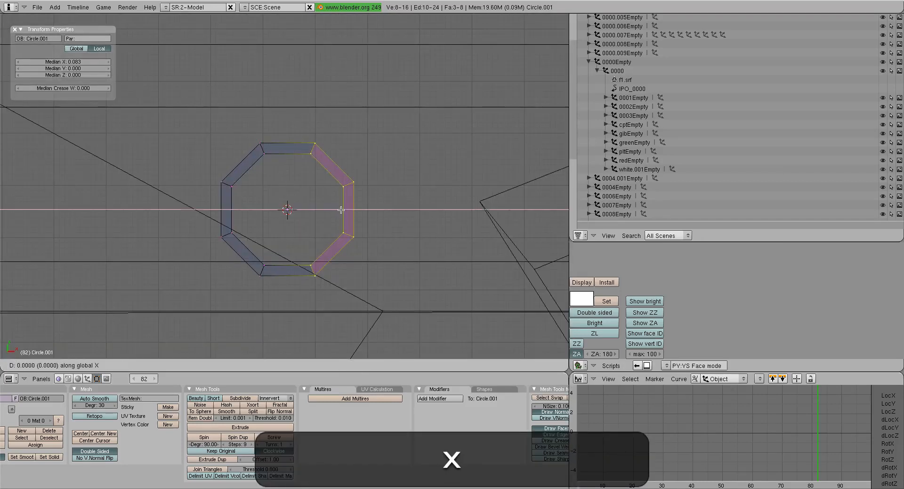
{"action": "left_click", "coordinate": [422, 214]}
{"action": "key", "text": "a"}
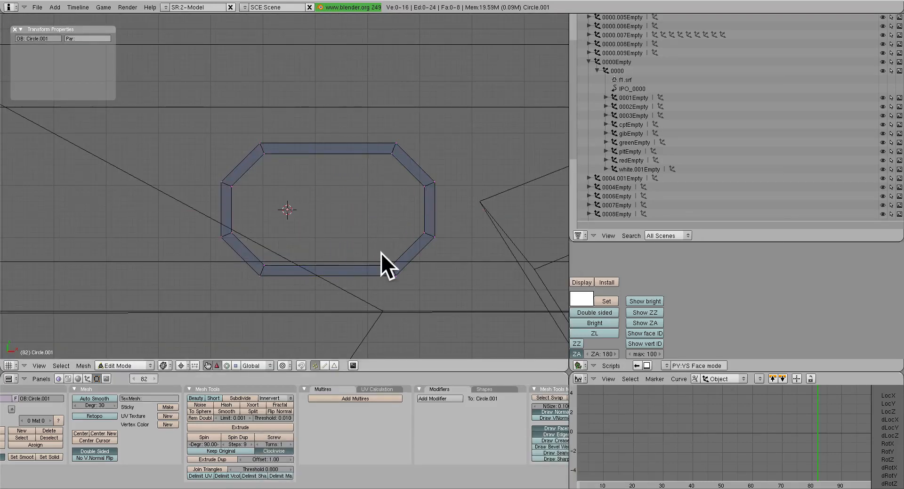
Step: Undo the stretch of the ring's right half and deselect all vertices
{"action": "scroll", "coordinate": [373, 245], "scroll_direction": "down", "scroll_amount": 1}
{"action": "scroll", "coordinate": [360, 229], "scroll_direction": "down", "scroll_amount": 2}
{"action": "key", "text": "ctrl+z"}
{"action": "key", "text": "ctrl+z"}
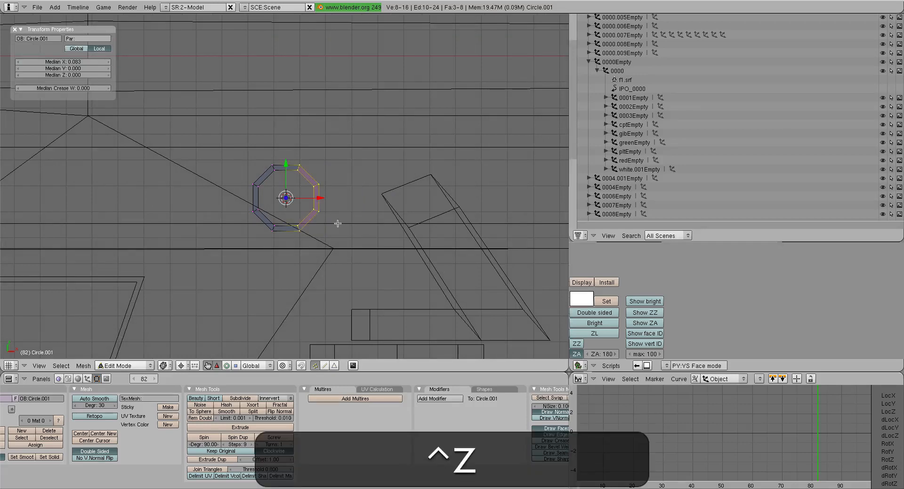
{"action": "key", "text": "ctrl+a"}
{"action": "key", "text": "a"}
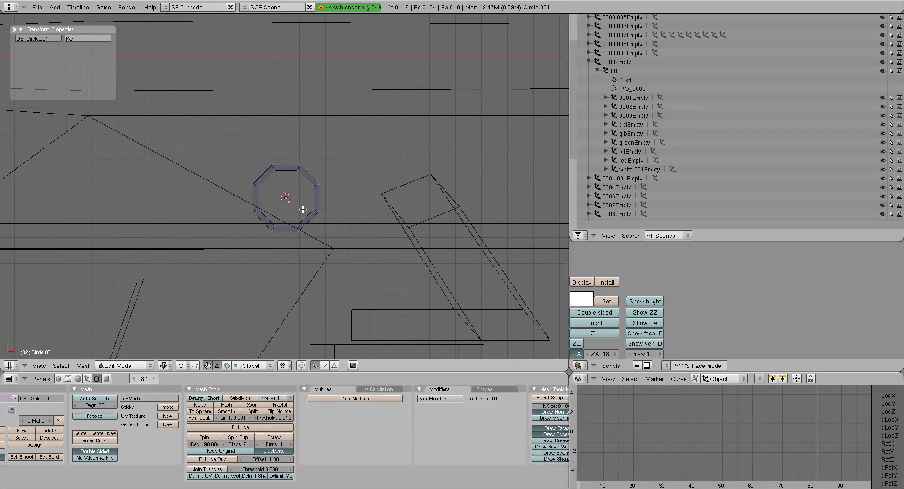
Step: Leave mesh editing and inspect the octagonal ring against the fuselage in solid shading
{"action": "key", "text": "z"}
{"action": "key", "text": "Tab"}
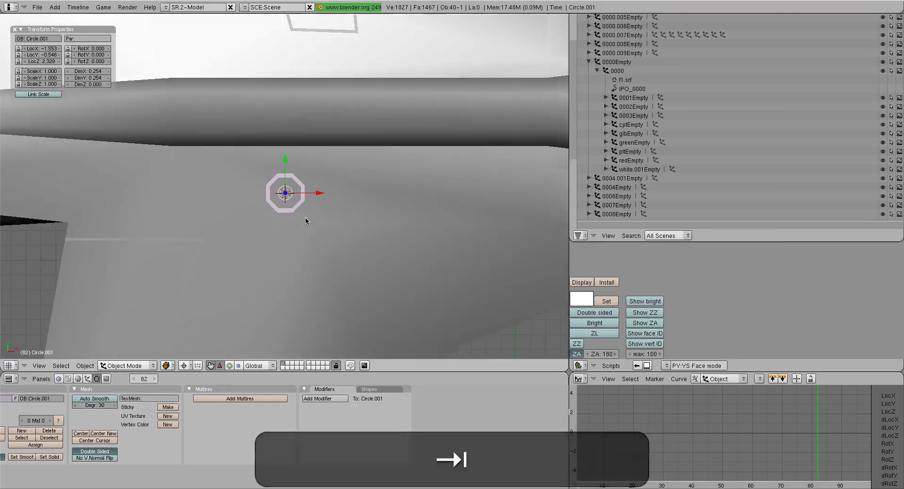
{"action": "scroll", "coordinate": [285, 212], "scroll_direction": "down", "scroll_amount": 4}
{"action": "middle_click_drag", "start_coordinate": [285, 212], "coordinate": [326, 226], "text": "shift"}
{"action": "scroll", "coordinate": [331, 226], "scroll_direction": "up", "scroll_amount": 5}
{"action": "middle_click_drag", "start_coordinate": [393, 247], "coordinate": [309, 215], "text": "shift"}
{"action": "scroll", "coordinate": [311, 192], "scroll_direction": "up", "scroll_amount": 1}
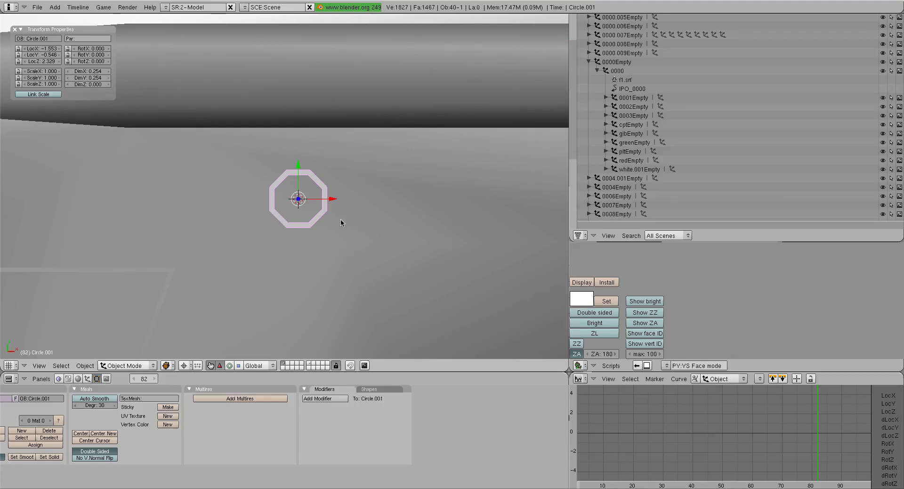
{"action": "scroll", "coordinate": [341, 220], "scroll_direction": "up", "scroll_amount": 3}
{"action": "key", "text": "shift+z"}
{"action": "middle_click_drag", "start_coordinate": [347, 220], "coordinate": [401, 208], "text": "shift"}
{"action": "key", "text": "shift+z"}
{"action": "key", "text": "z"}
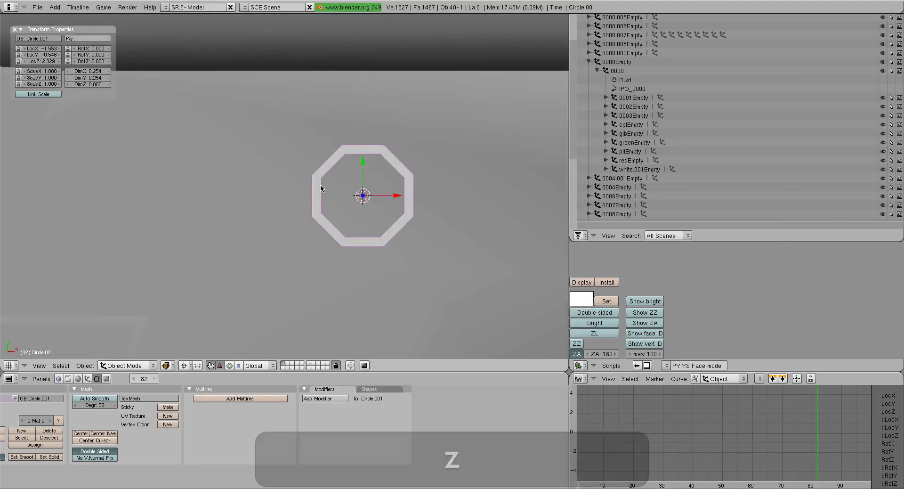
Step: Add a plane at the 3D cursor and scale it to a narrow upright rectangle about 0.143 by 0.321
{"action": "key", "text": "space"}
{"action": "left_click", "coordinate": [424, 184]}
{"action": "key", "text": "s"}
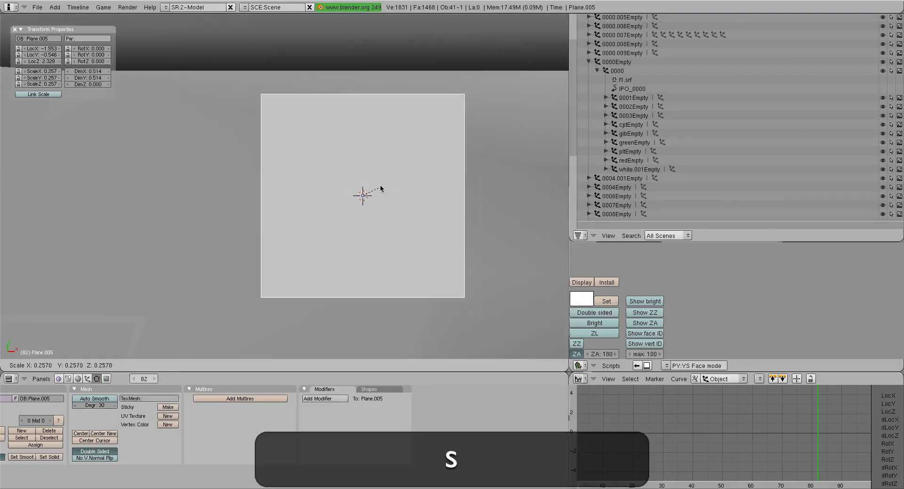
{"action": "left_click", "coordinate": [369, 186]}
{"action": "key", "text": "s"}
{"action": "key", "text": "x"}
{"action": "left_click", "coordinate": [390, 195]}
Step: Move the rectangle along X to about -1.962 so that it sits beside the octagonal ring
{"action": "key", "text": "g"}
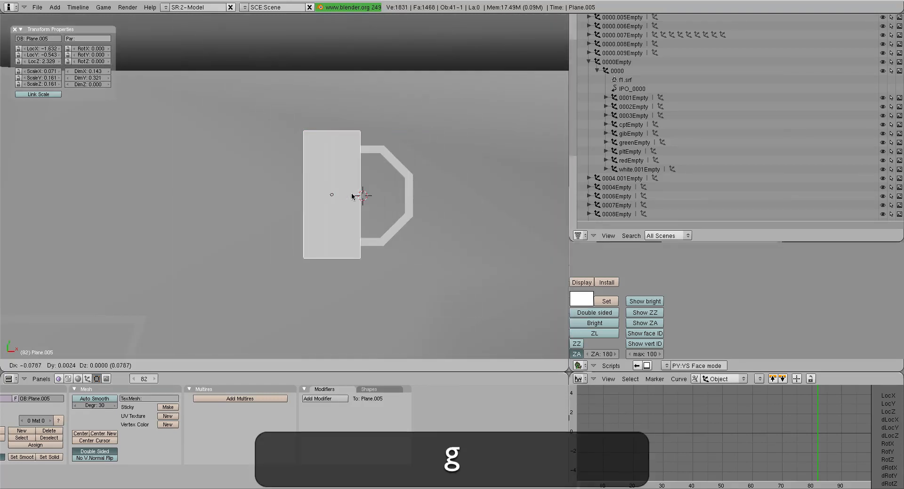
{"action": "middle_click", "coordinate": [280, 195]}
{"action": "left_click", "coordinate": [231, 195]}
Step: Show textured shading and recalculate the normals of all the octagonal ring's faces to the outside
{"action": "key", "text": "alt+z"}
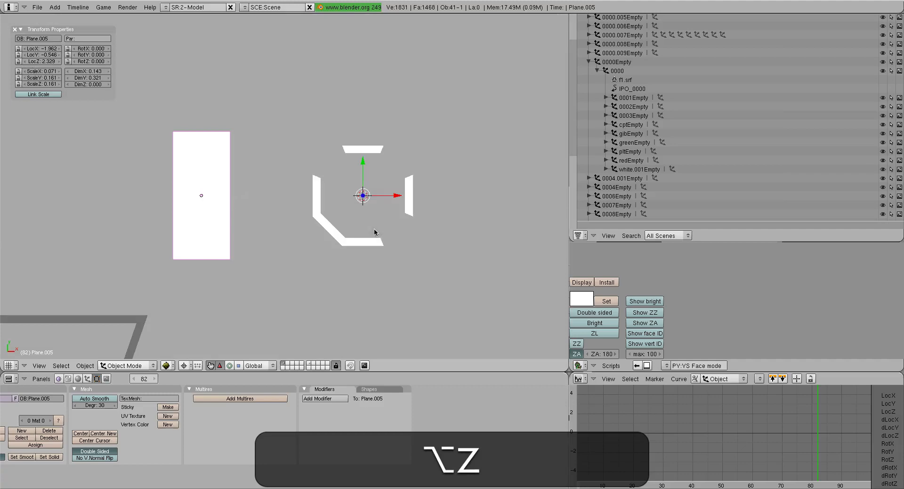
{"action": "right_click", "coordinate": [316, 197]}
{"action": "key", "text": "Tab"}
{"action": "key", "text": "a"}
{"action": "key", "text": "ctrl+n"}
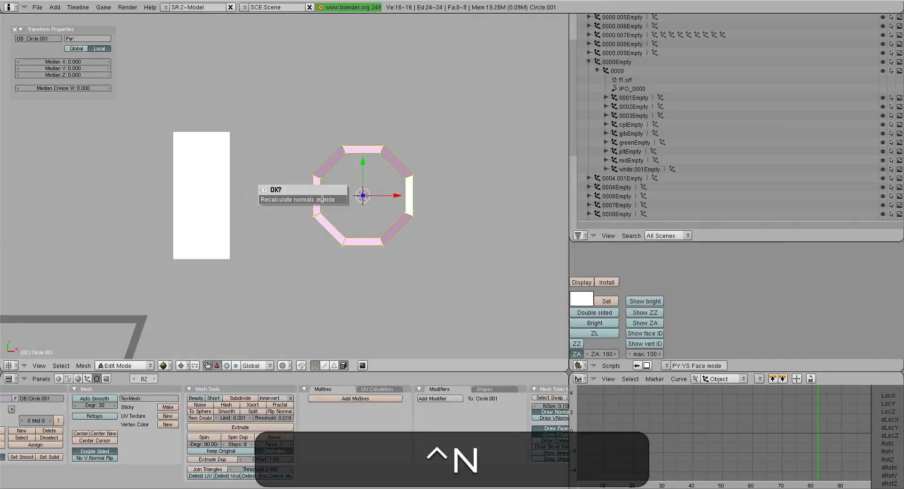
{"action": "key", "text": "ctrl+Return"}
{"action": "key", "text": "a"}
Step: Switch the octagonal ring to Vertex Paint mode
{"action": "mouse_move", "coordinate": [443, 191]}
{"action": "left_mouse_down", "text": "ctrl"}
{"action": "mouse_move", "coordinate": [369, 105]}
{"action": "mouse_move", "coordinate": [453, 321]}
{"action": "left_mouse_up", "text": "ctrl"}
{"action": "left_click", "coordinate": [123, 366]}
{"action": "left_click", "coordinate": [126, 329]}
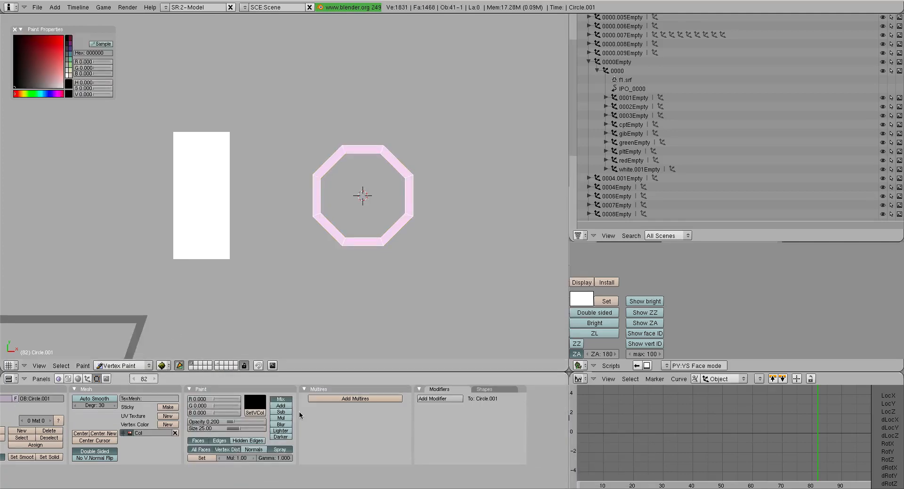
Step: Set all of the octagonal ring's vertex colours to black and return it to Object Mode
{"action": "left_click", "coordinate": [255, 412]}
{"action": "left_click", "coordinate": [123, 365]}
{"action": "left_click", "coordinate": [123, 362]}
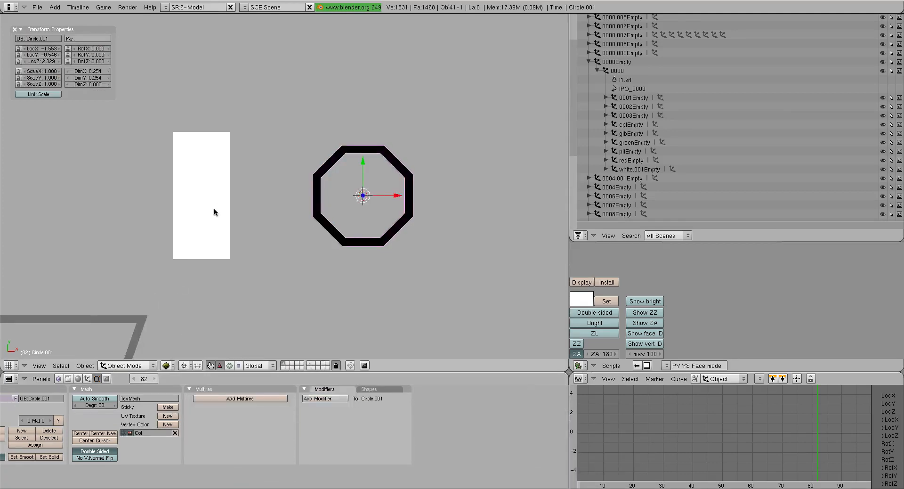
Step: Select the rectangular panel, set all of its vertex colours to black and return it to Object Mode
{"action": "right_click", "coordinate": [215, 210]}
{"action": "left_click", "coordinate": [124, 366]}
{"action": "left_click", "coordinate": [127, 330]}
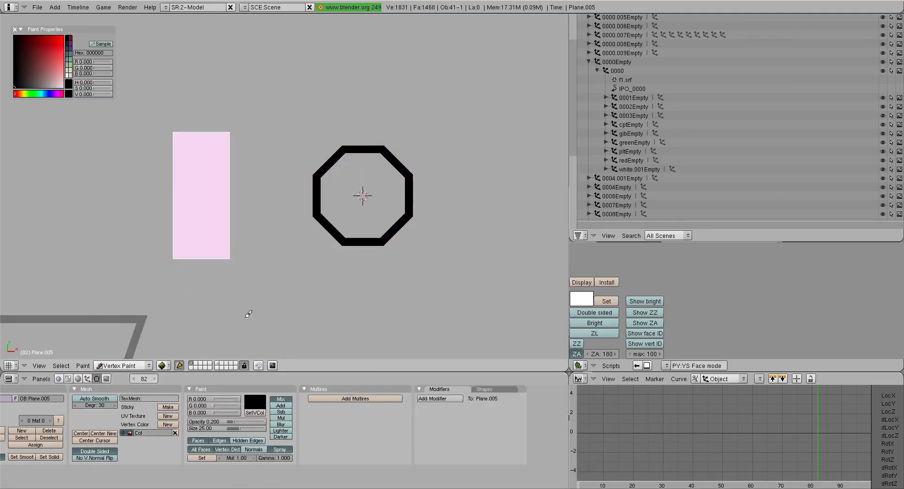
{"action": "left_click", "coordinate": [255, 413]}
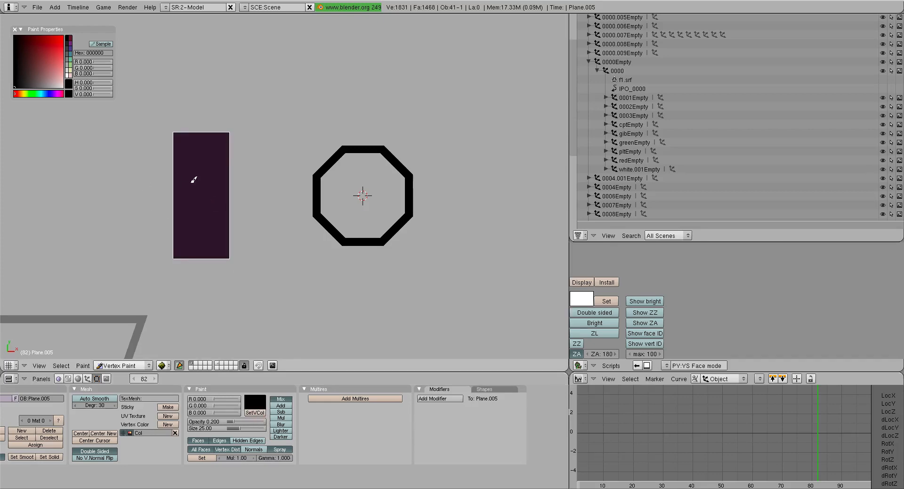
{"action": "left_click", "coordinate": [135, 366]}
{"action": "left_click", "coordinate": [135, 359]}
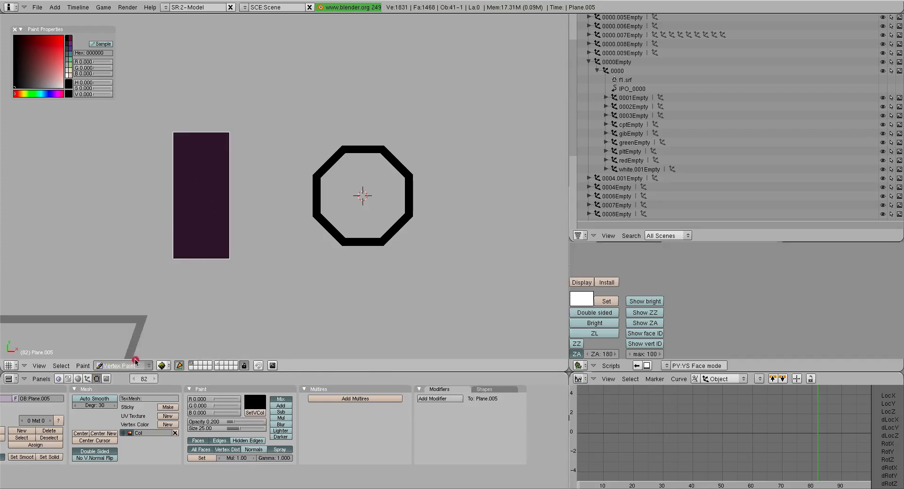
Step: Join the rectangular panel with the octagonal ring and select all faces of the joined mesh in Edit Mode
{"action": "right_click", "coordinate": [333, 226], "text": "shift"}
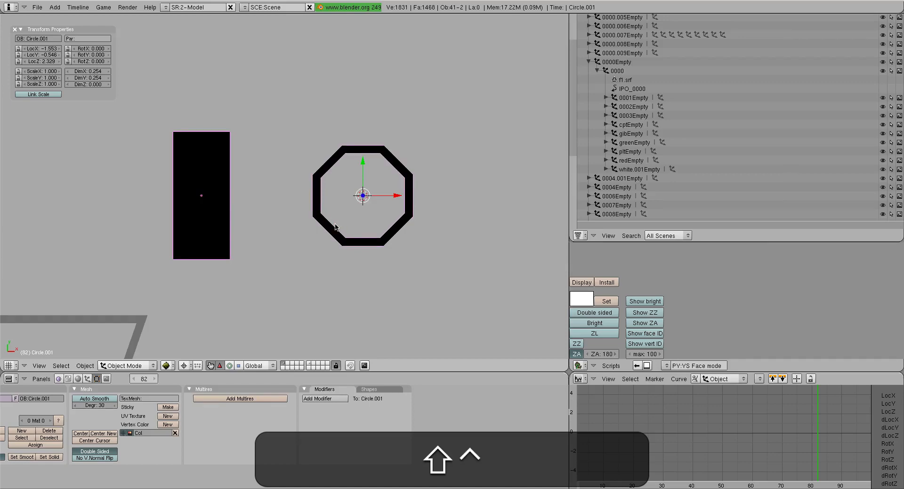
{"action": "key", "text": "ctrl+j"}
{"action": "left_click", "coordinate": [335, 224]}
{"action": "key", "text": "Tab"}
{"action": "key", "text": "a"}
{"action": "key", "text": "a"}
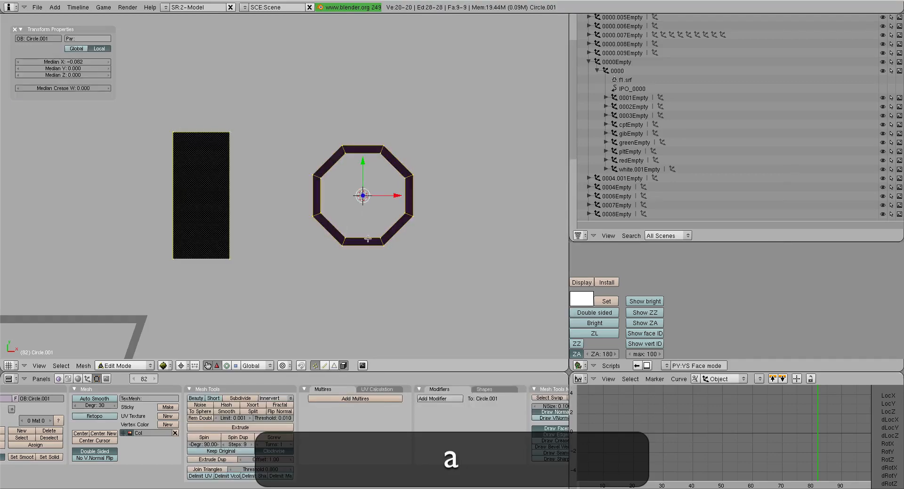
Step: Apply the ZA 180 transparency to all faces of the joined panels and return to Object Mode
{"action": "left_click", "coordinate": [605, 352]}
{"action": "key", "text": "Return"}
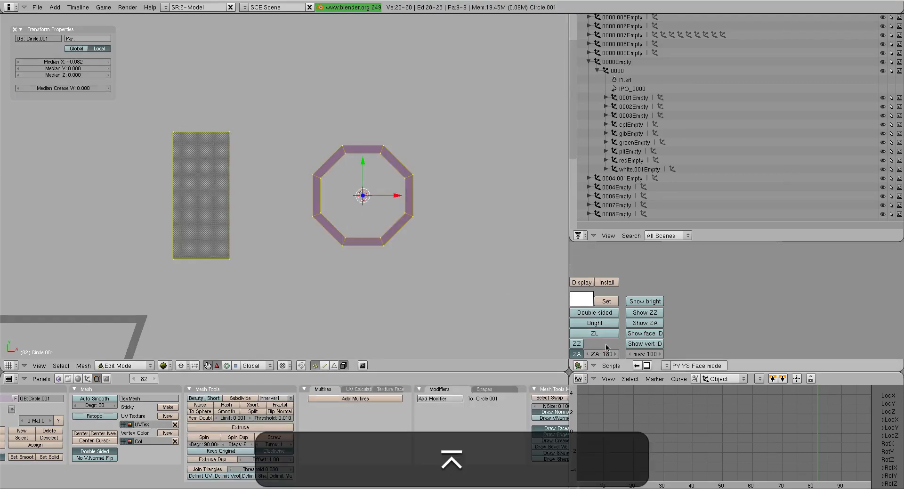
{"action": "key", "text": "a"}
{"action": "left_click", "coordinate": [145, 365]}
{"action": "left_click", "coordinate": [122, 308]}
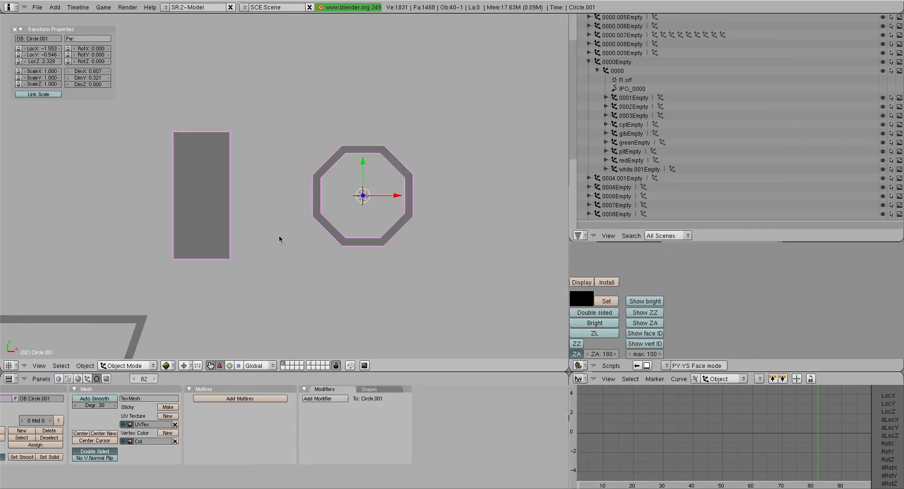
Step: Examine the panel lines on the finished jet's fuselage and wings from directly above, in close-up and in perspective
{"action": "scroll", "coordinate": [324, 200], "scroll_direction": "down", "scroll_amount": 5}
{"action": "scroll", "coordinate": [324, 200], "scroll_direction": "down", "scroll_amount": 3}
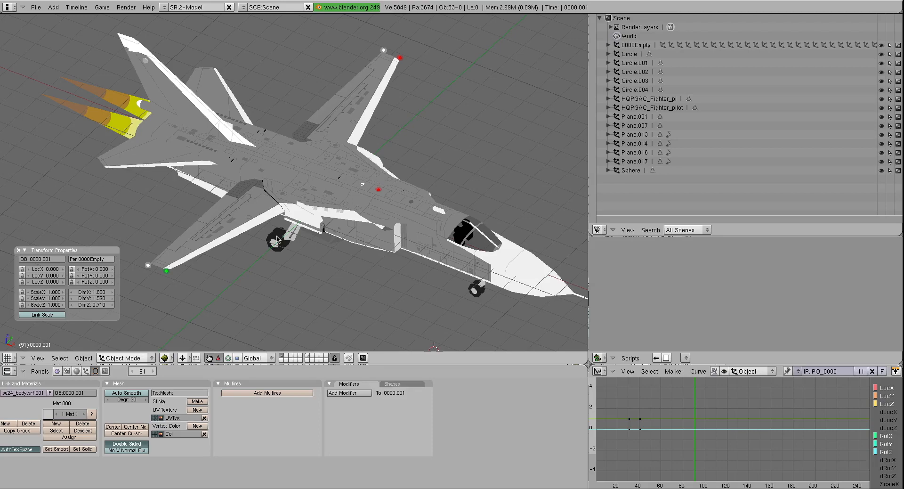
{"action": "middle_click_drag", "start_coordinate": [250, 227], "coordinate": [235, 268]}
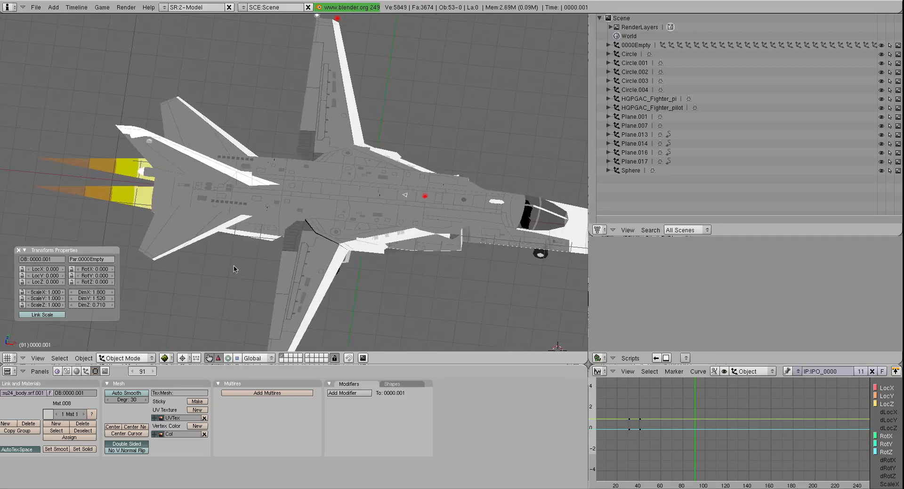
{"action": "key", "text": "KP_7"}
{"action": "middle_click_drag", "start_coordinate": [464, 285], "coordinate": [281, 209], "text": "shift"}
{"action": "middle_click_drag", "start_coordinate": [281, 209], "coordinate": [237, 119], "text": "ctrl"}
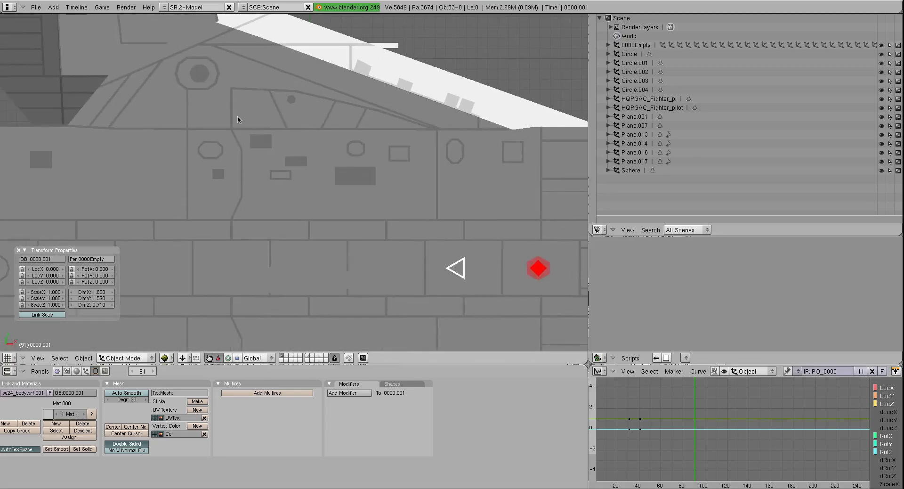
{"action": "right_click", "coordinate": [214, 79]}
{"action": "middle_click_drag", "start_coordinate": [215, 66], "coordinate": [316, 164], "text": "shift"}
{"action": "middle_click_drag", "start_coordinate": [316, 165], "coordinate": [455, 109], "text": "ctrl"}
{"action": "middle_click_drag", "start_coordinate": [170, 226], "coordinate": [152, 266], "text": "ctrl"}
{"action": "middle_click_drag", "start_coordinate": [153, 267], "coordinate": [272, 200], "text": "shift"}
{"action": "key", "text": "a"}
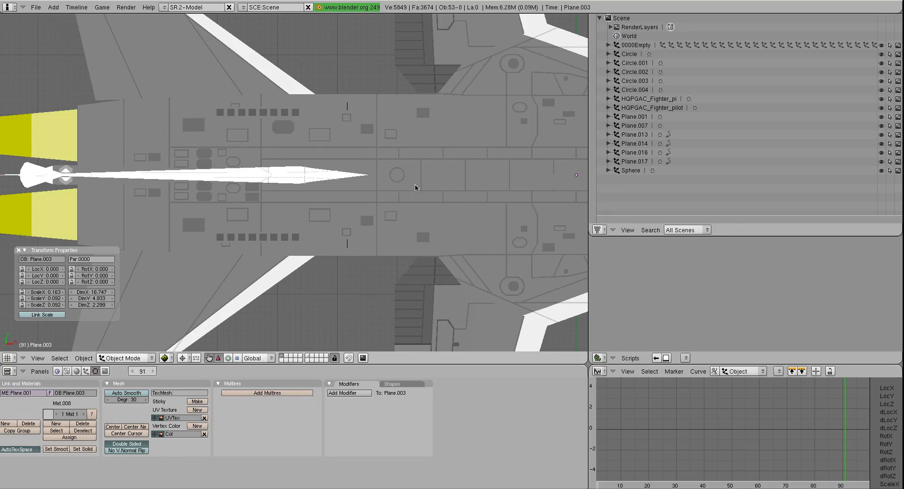
{"action": "middle_click_drag", "start_coordinate": [414, 188], "coordinate": [297, 191], "text": "shift"}
{"action": "middle_click_drag", "start_coordinate": [523, 244], "coordinate": [483, 210], "text": "ctrl"}
{"action": "middle_click_drag", "start_coordinate": [482, 210], "coordinate": [472, 218], "text": "ctrl"}
{"action": "middle_click_drag", "start_coordinate": [338, 253], "coordinate": [410, 281]}
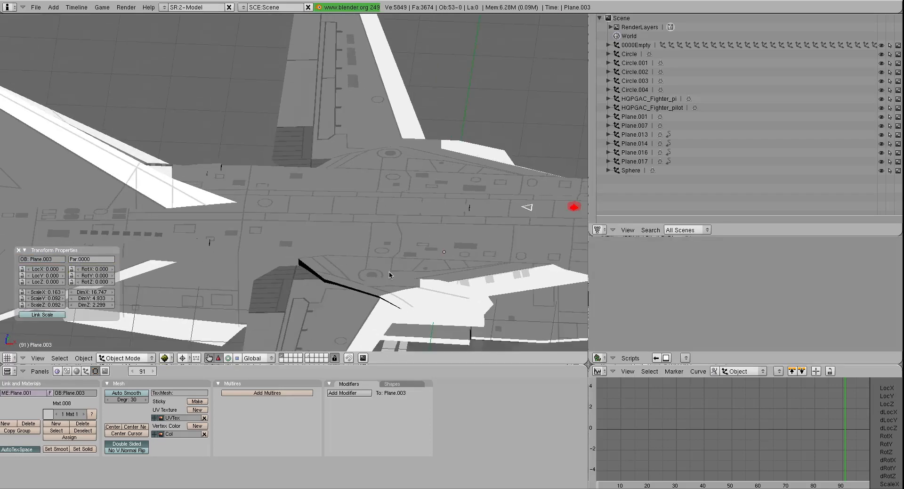
{"action": "scroll", "coordinate": [389, 271], "scroll_direction": "down", "scroll_amount": 6}
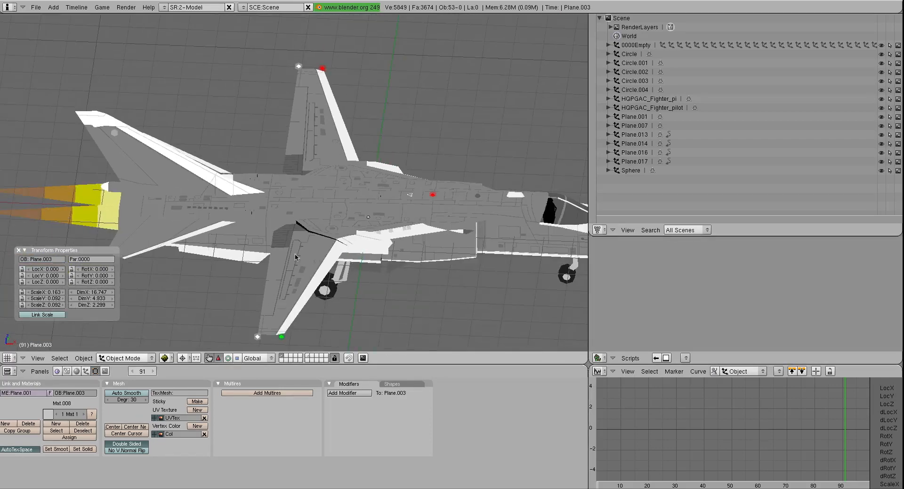
{"action": "middle_click_drag", "start_coordinate": [296, 256], "coordinate": [284, 174]}
{"action": "scroll", "coordinate": [317, 206], "scroll_direction": "down", "scroll_amount": 2}
{"action": "scroll", "coordinate": [284, 174], "scroll_direction": "up", "scroll_amount": 2}
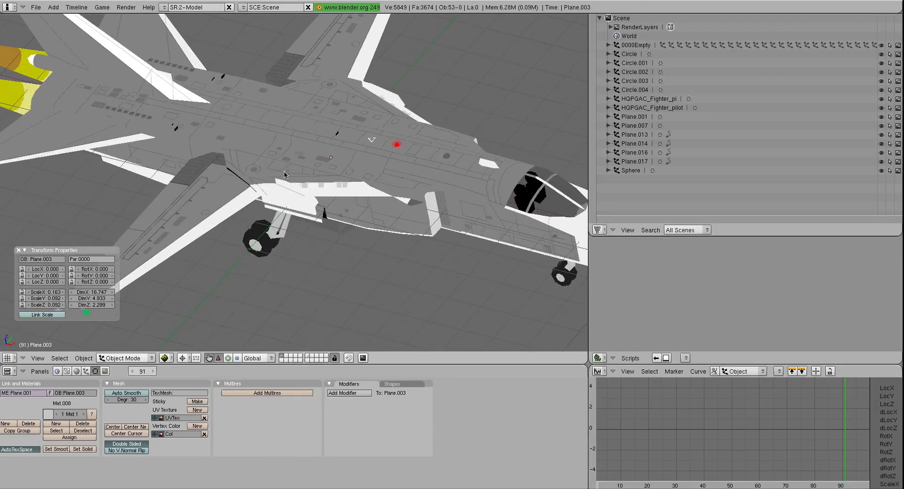
Step: Highlight every face of the fuselage panel-line mesh in Edit Mode, return to Object Mode and select the wing's panel-line object
{"action": "key", "text": "Tab"}
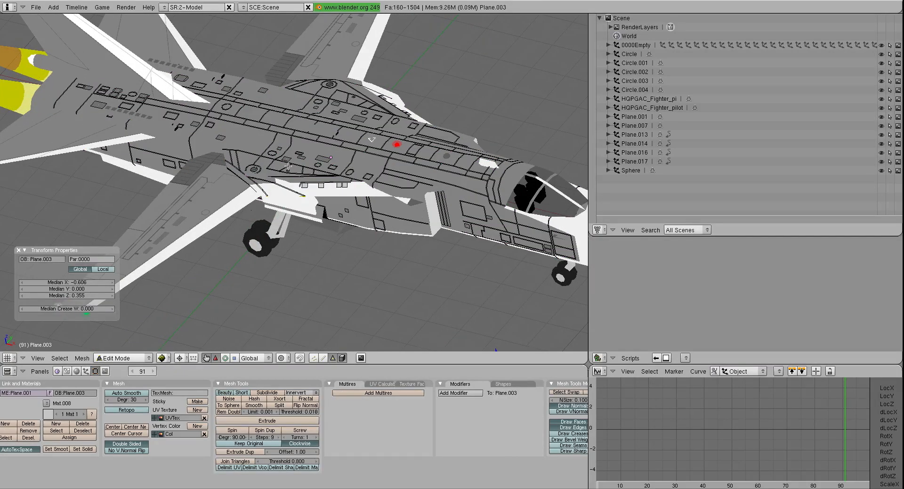
{"action": "key", "text": "a"}
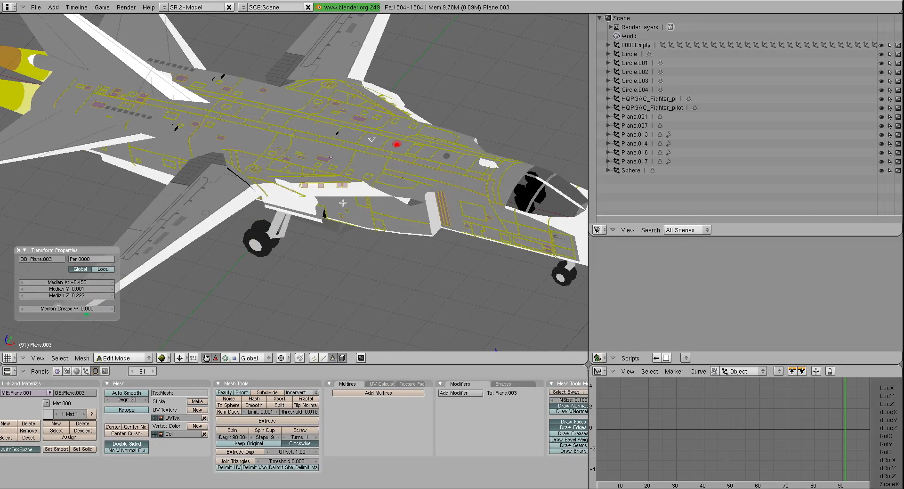
{"action": "scroll", "coordinate": [344, 205], "scroll_direction": "down", "scroll_amount": 4}
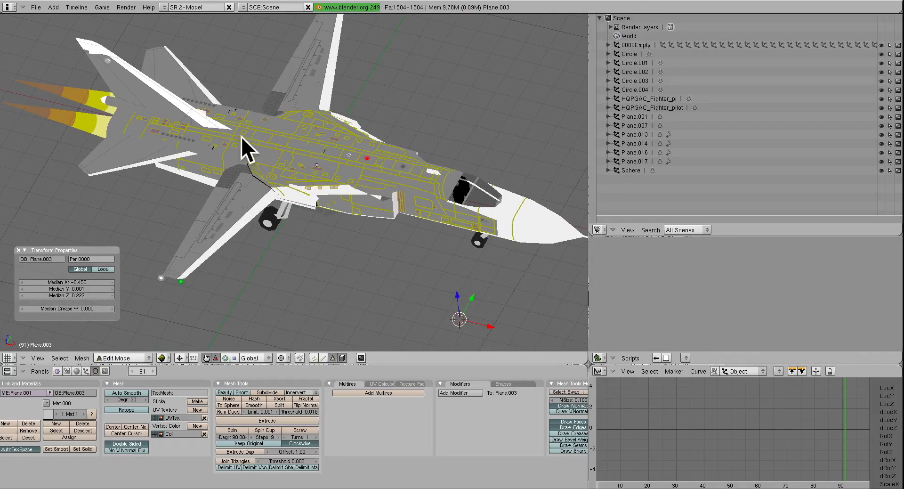
{"action": "key", "text": "Tab"}
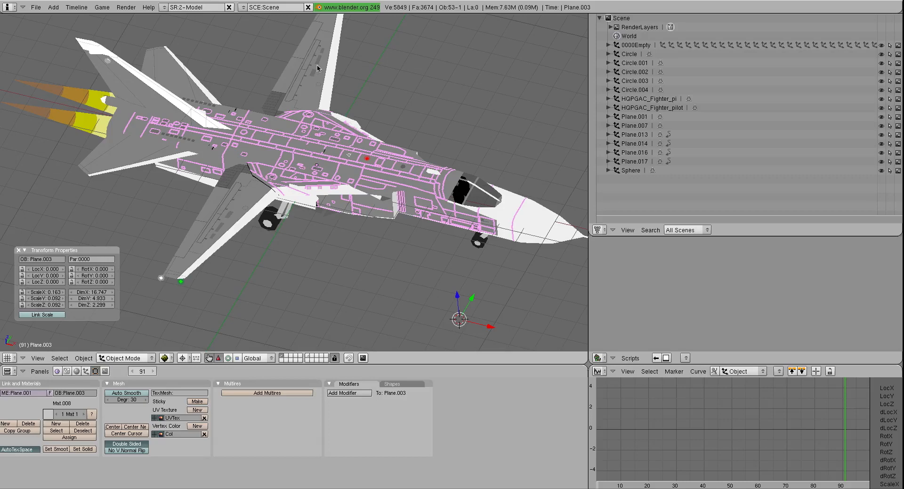
{"action": "right_click", "coordinate": [360, 83]}
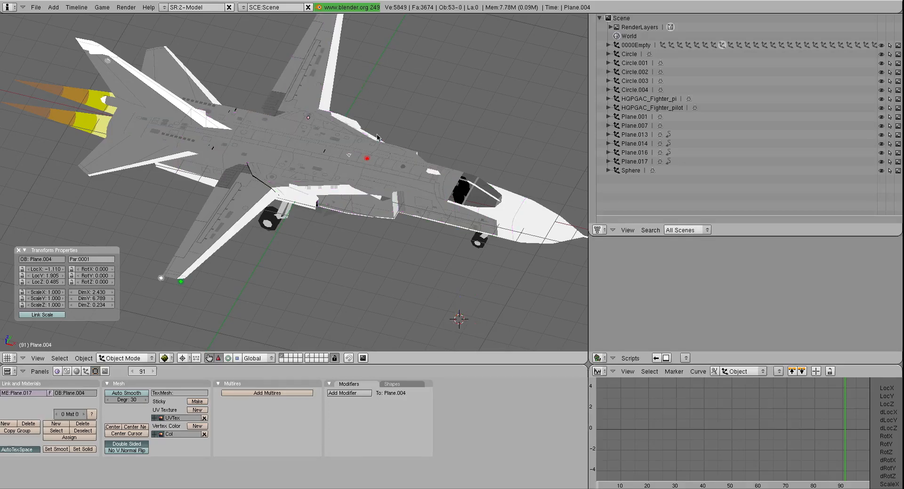
{"action": "middle_click_drag", "start_coordinate": [375, 179], "coordinate": [338, 184]}
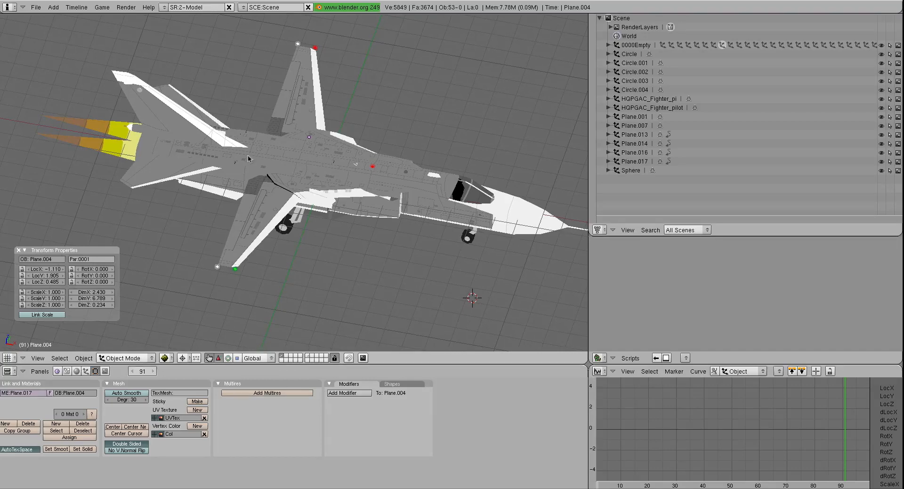
Step: Highlight every face of the jet's main body mesh in Edit Mode, return to Object Mode and deselect it
{"action": "key", "text": "Tab"}
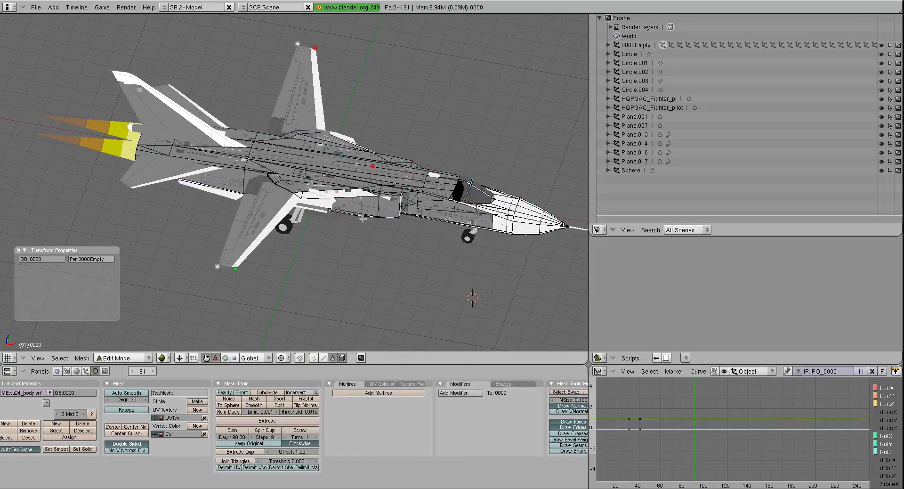
{"action": "key", "text": "a"}
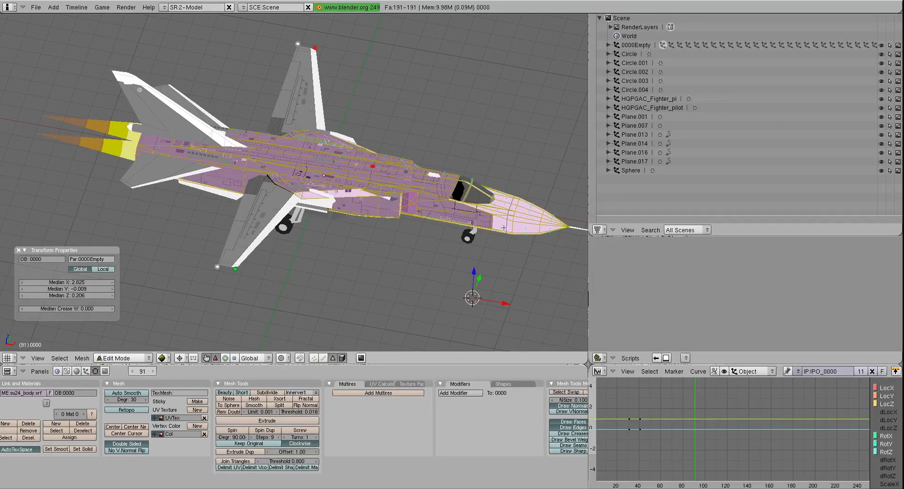
{"action": "key", "text": "Tab"}
{"action": "key", "text": "a"}
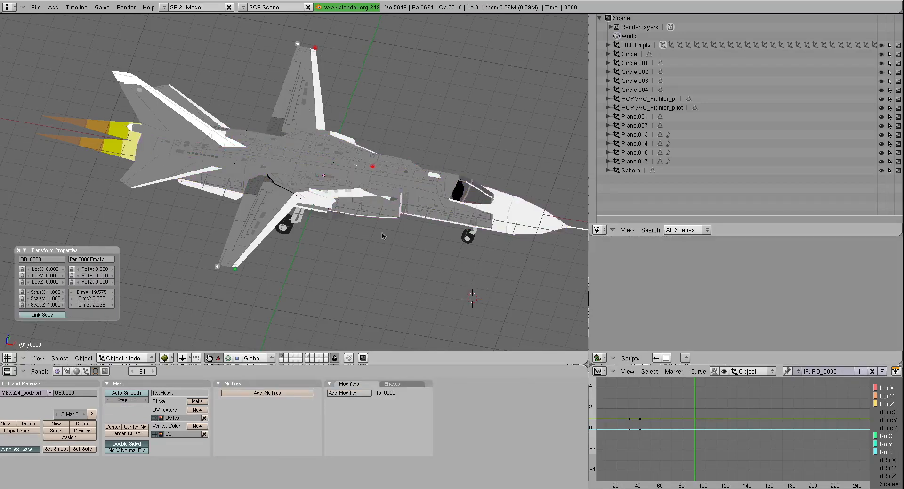